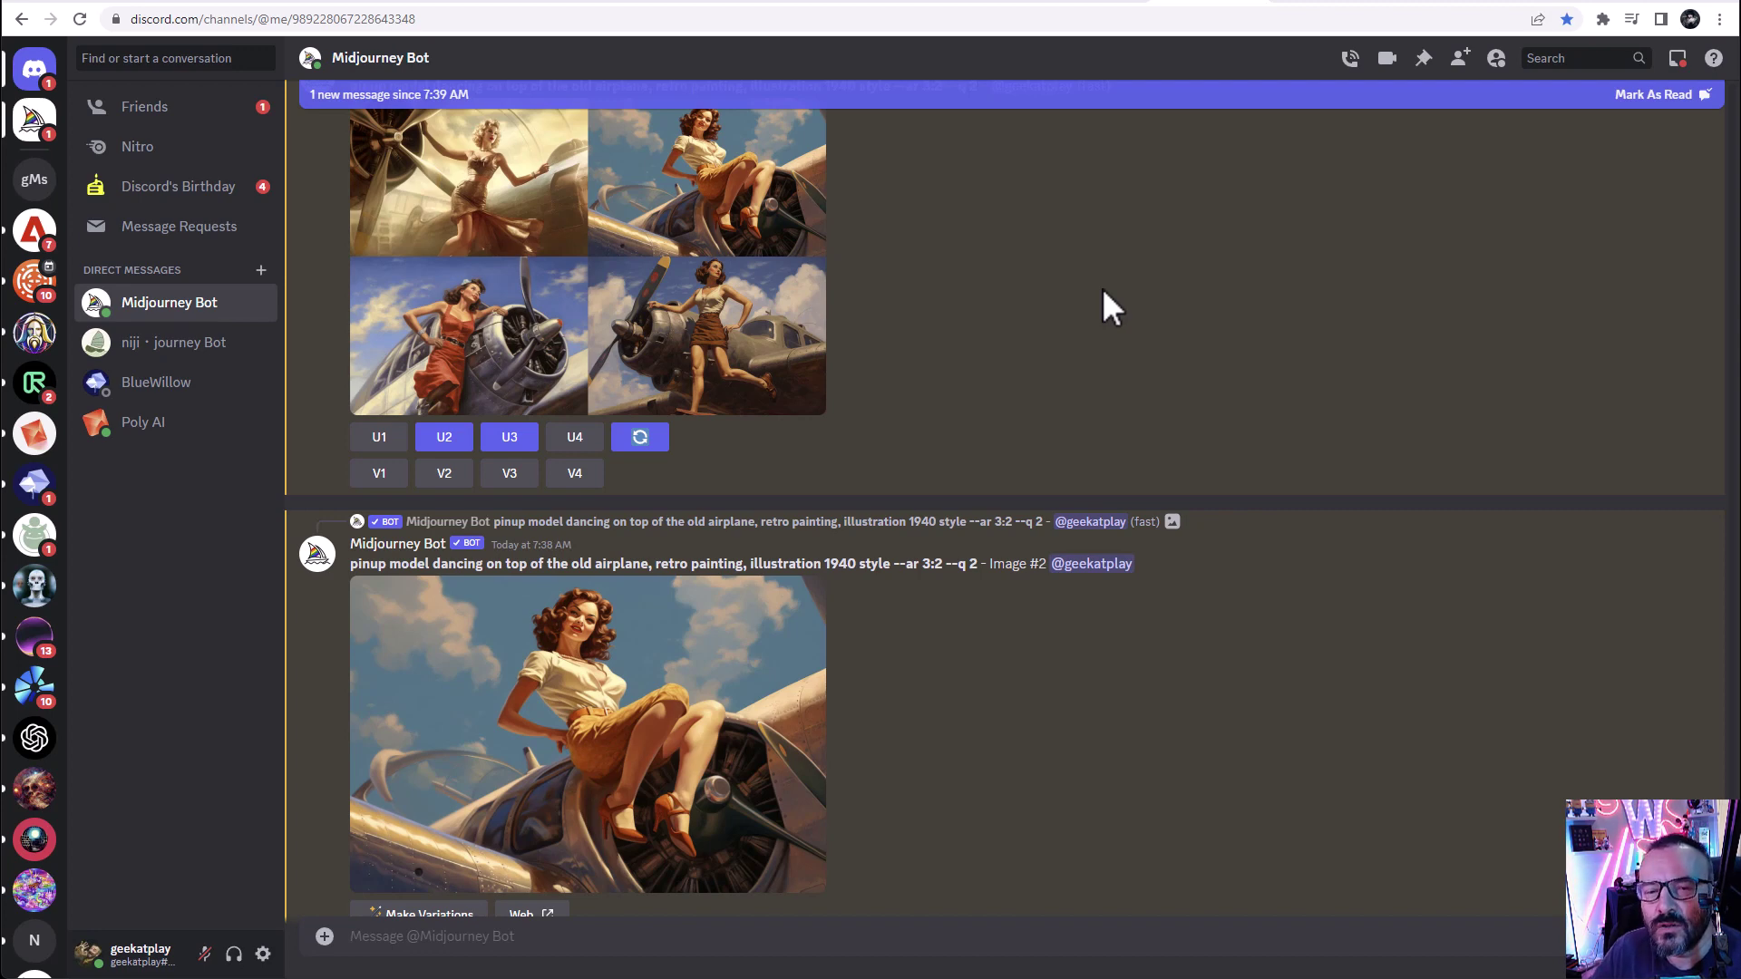
Step: Scroll back through the earlier Midjourney pinup-on-airplane results in the Midjourney Bot DM
scroll(1003, 509, up, 1)
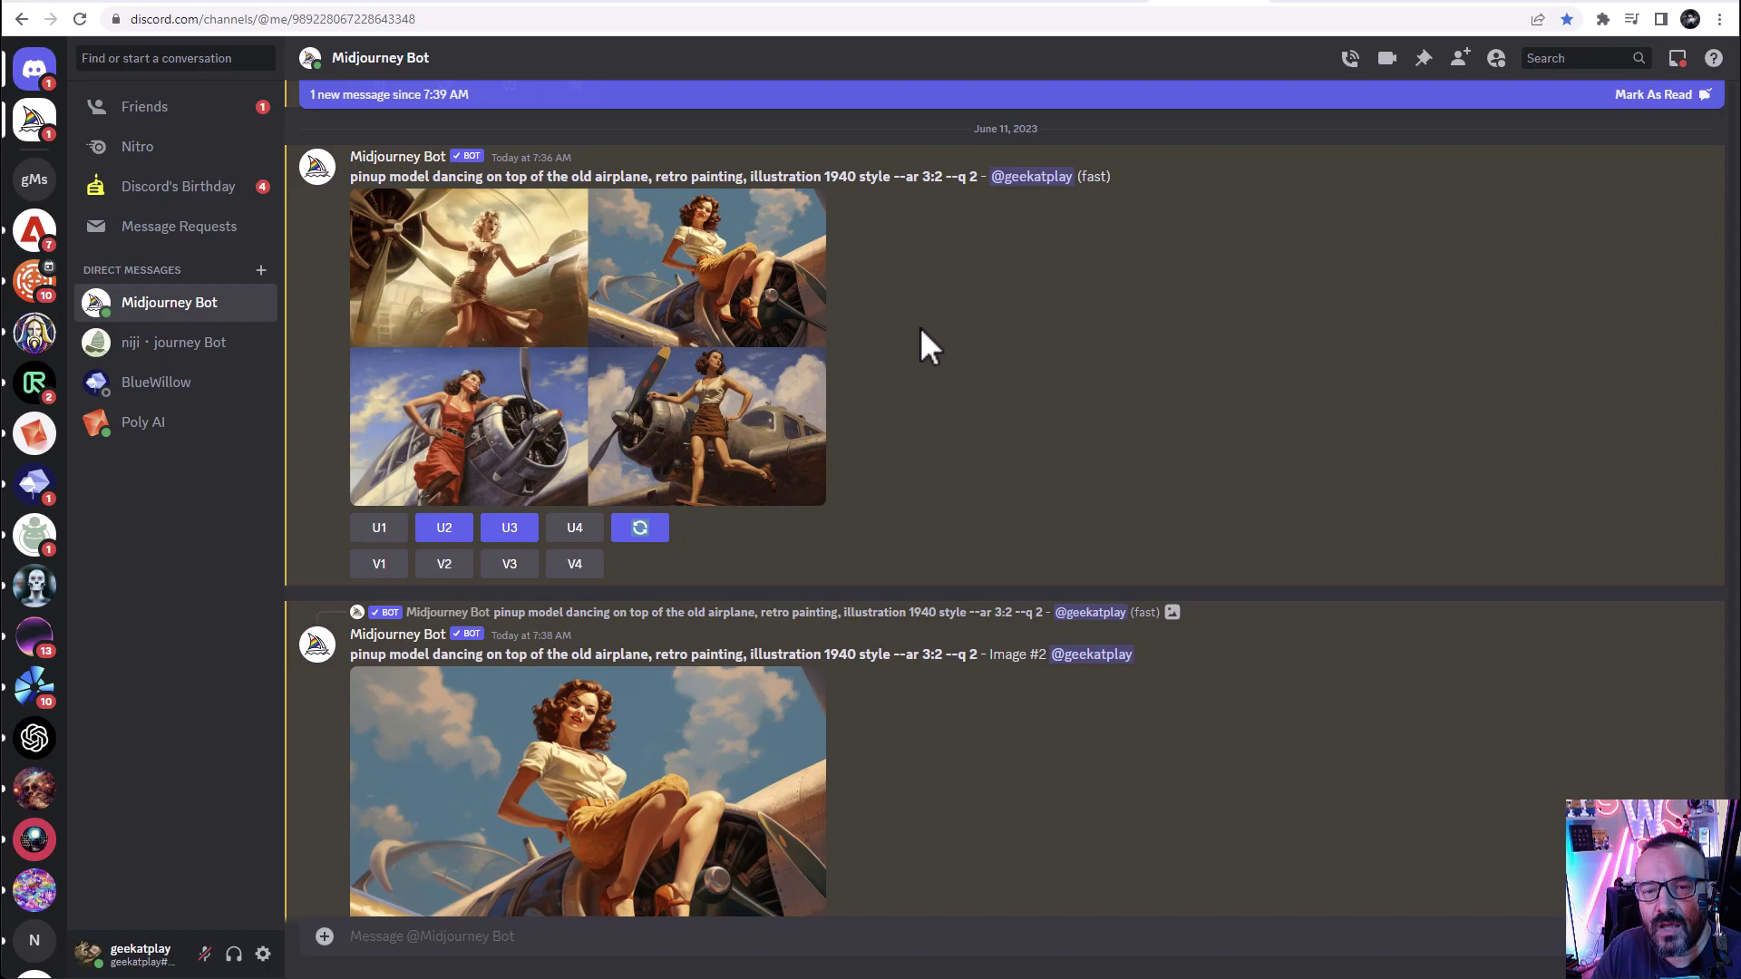
Step: Visit the Git homepage, browse the Python for Windows releases, then view the ControlNet repository
click(214, 5)
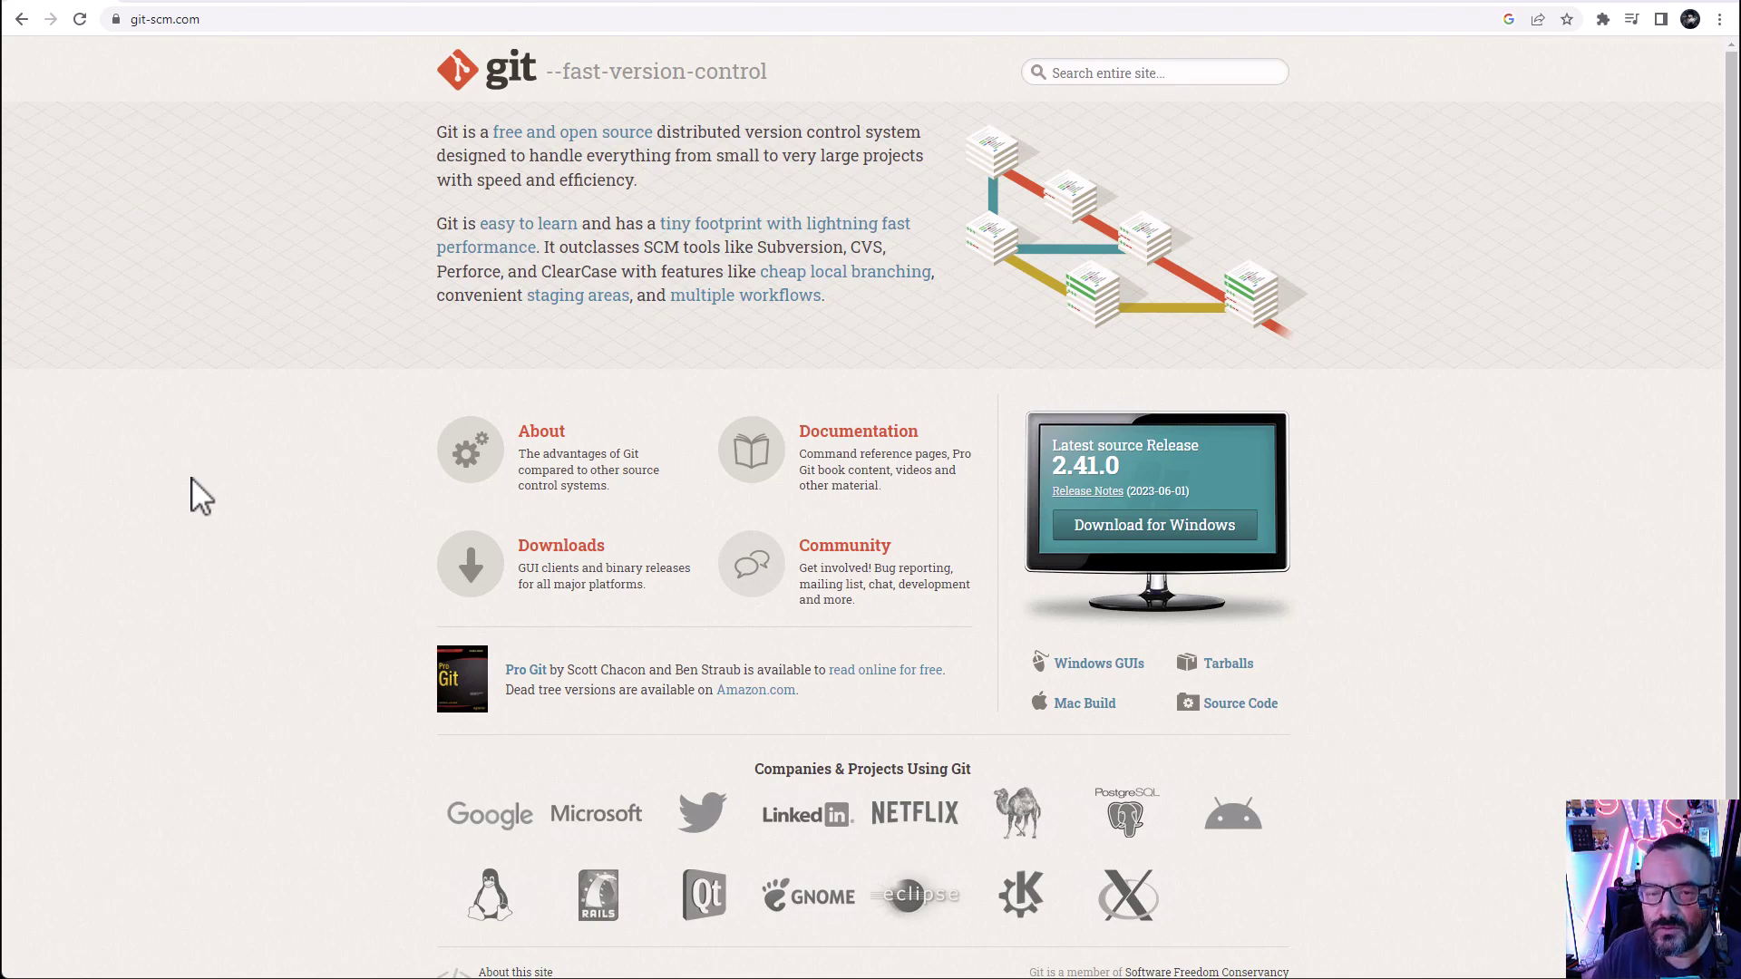
click(161, 1)
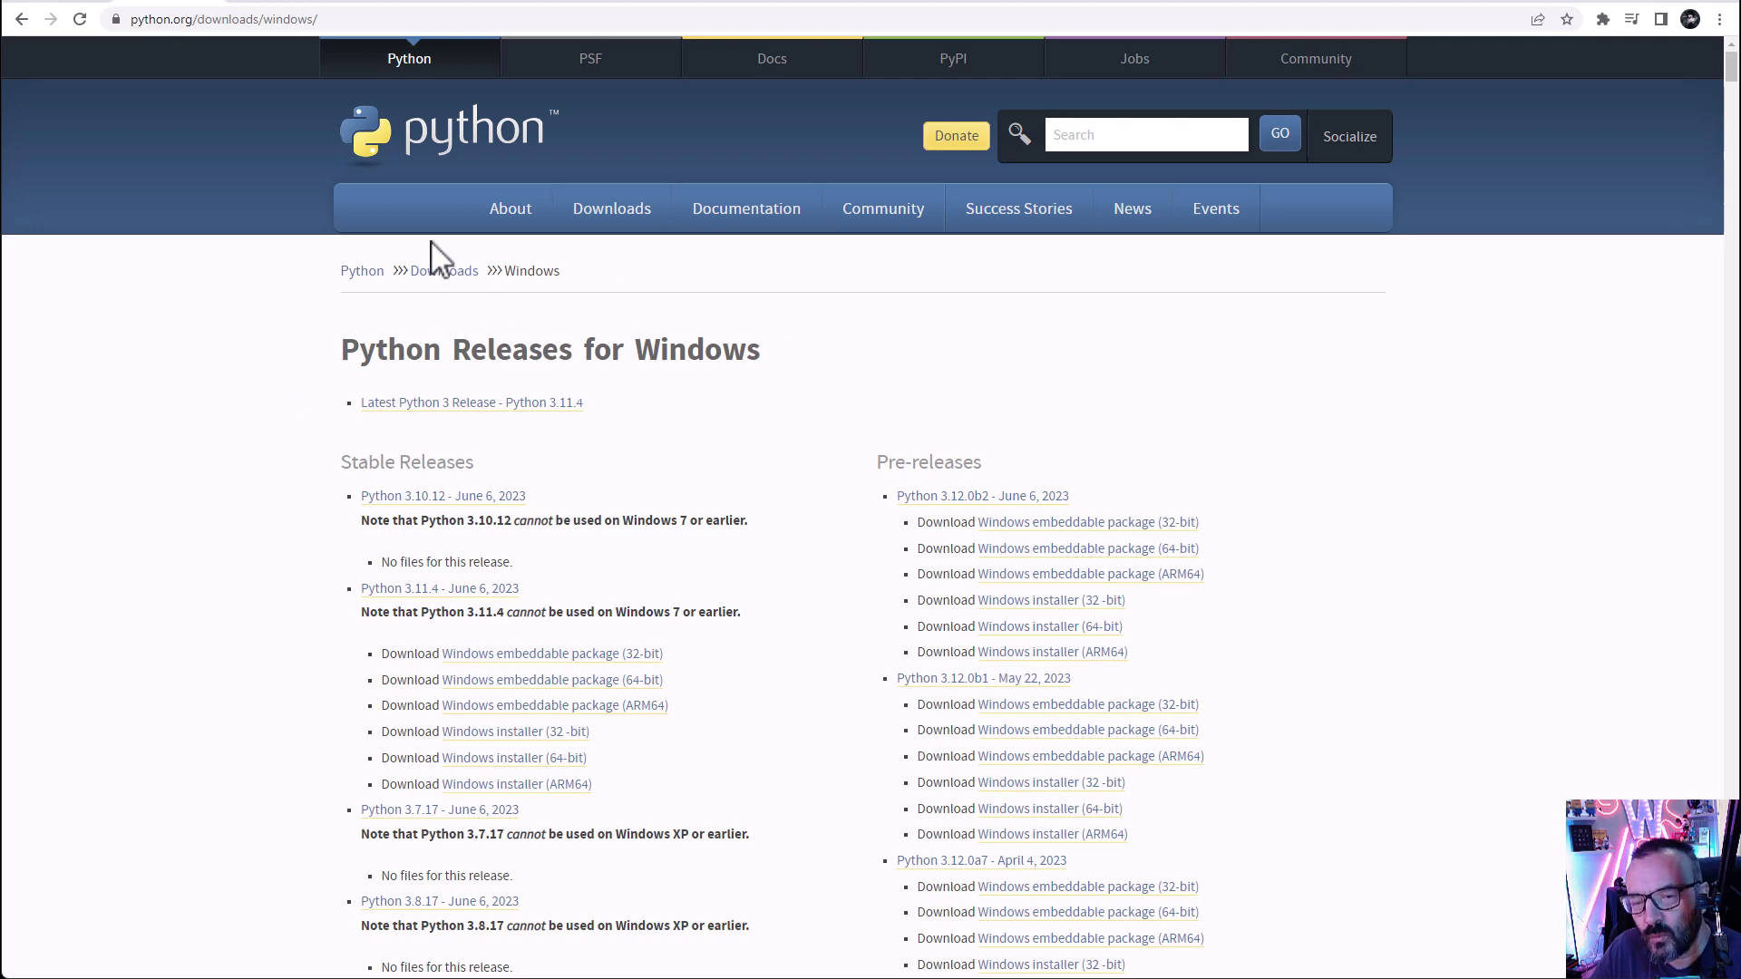
scroll(241, 419, down, 3)
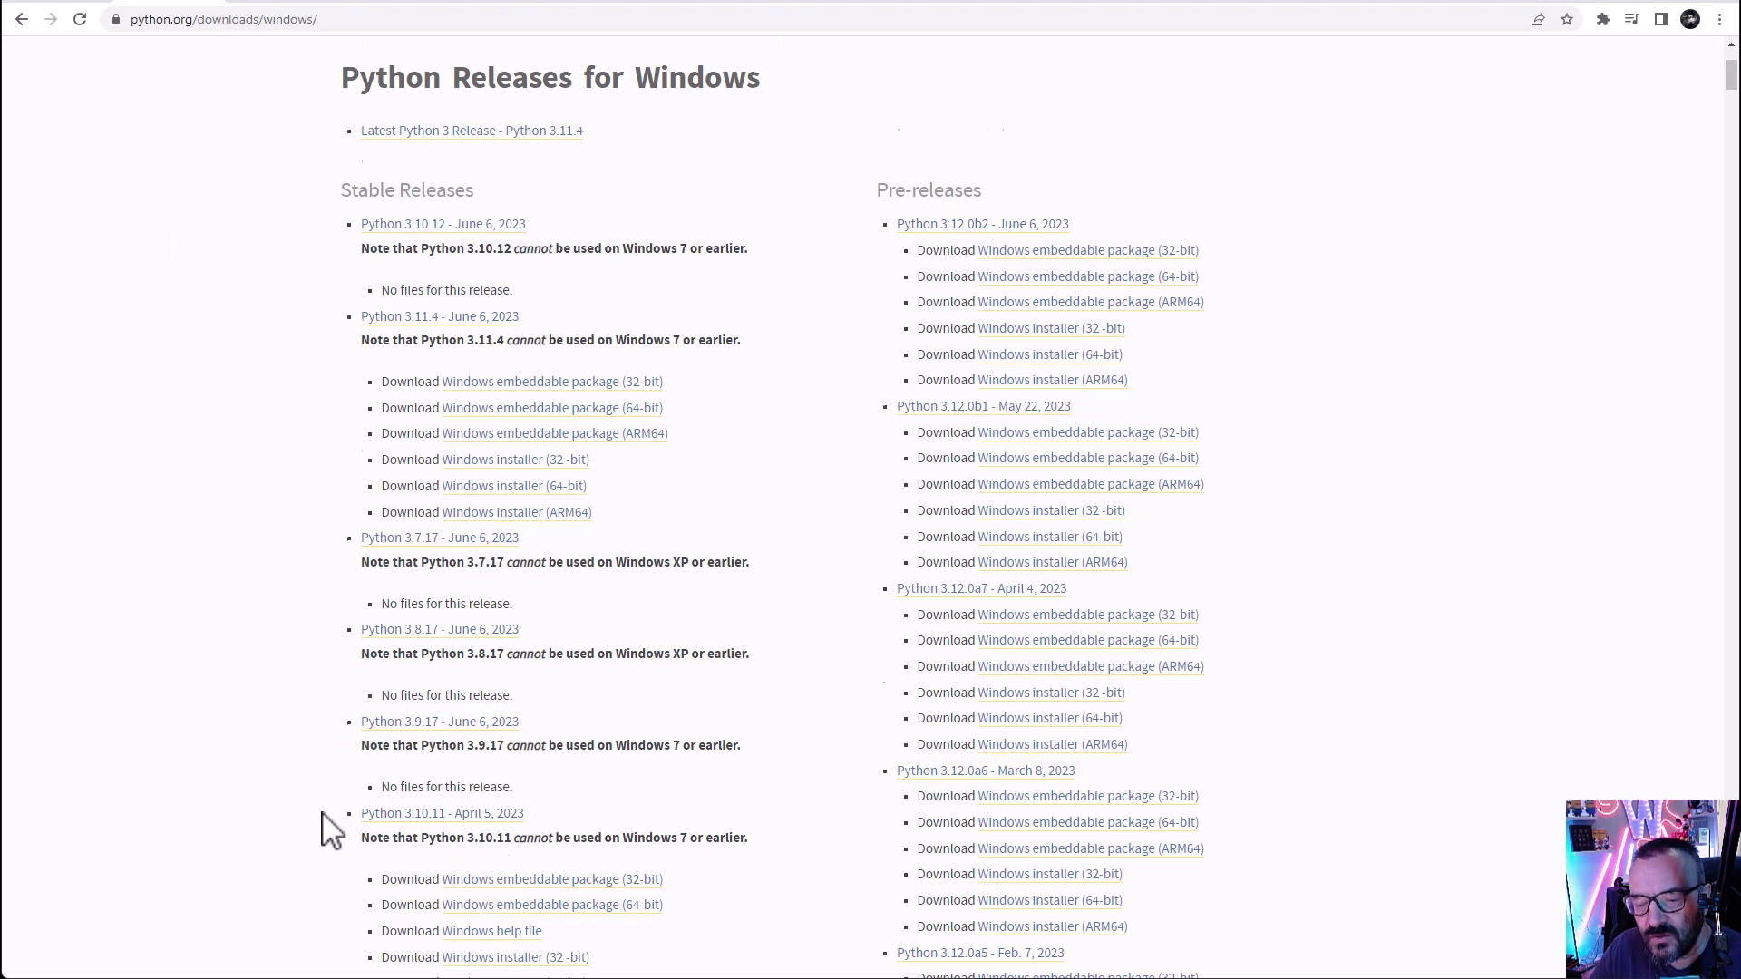
scroll(325, 828, down, 1)
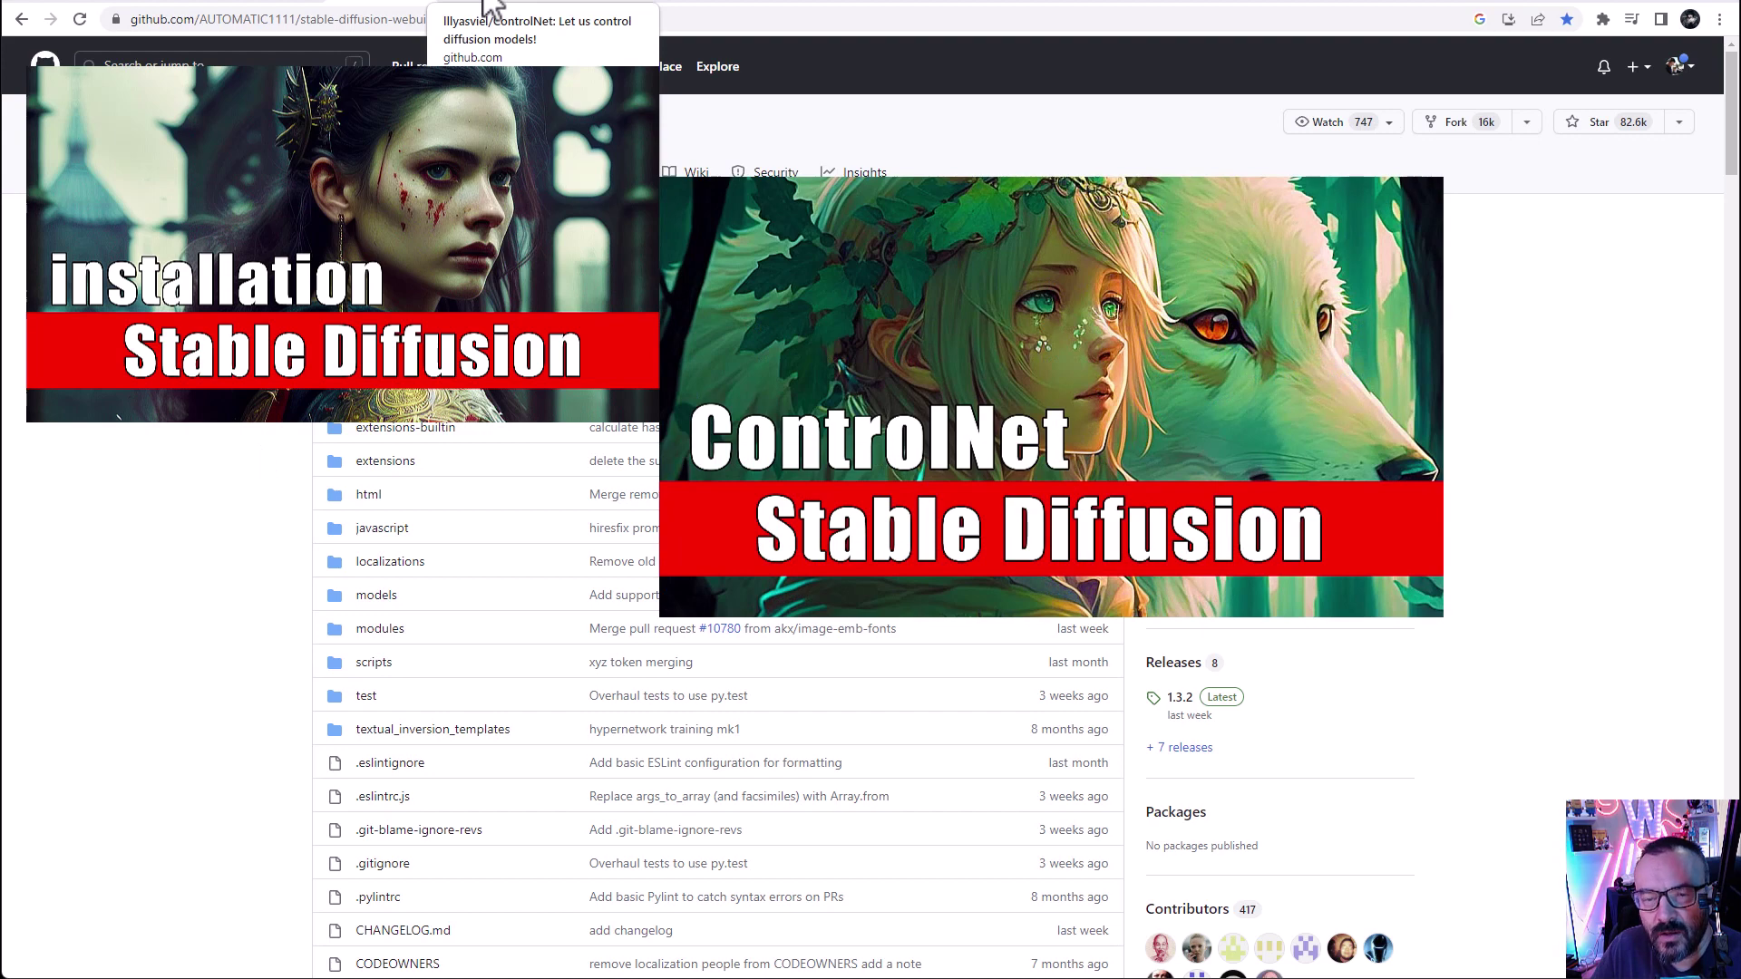
click(488, 4)
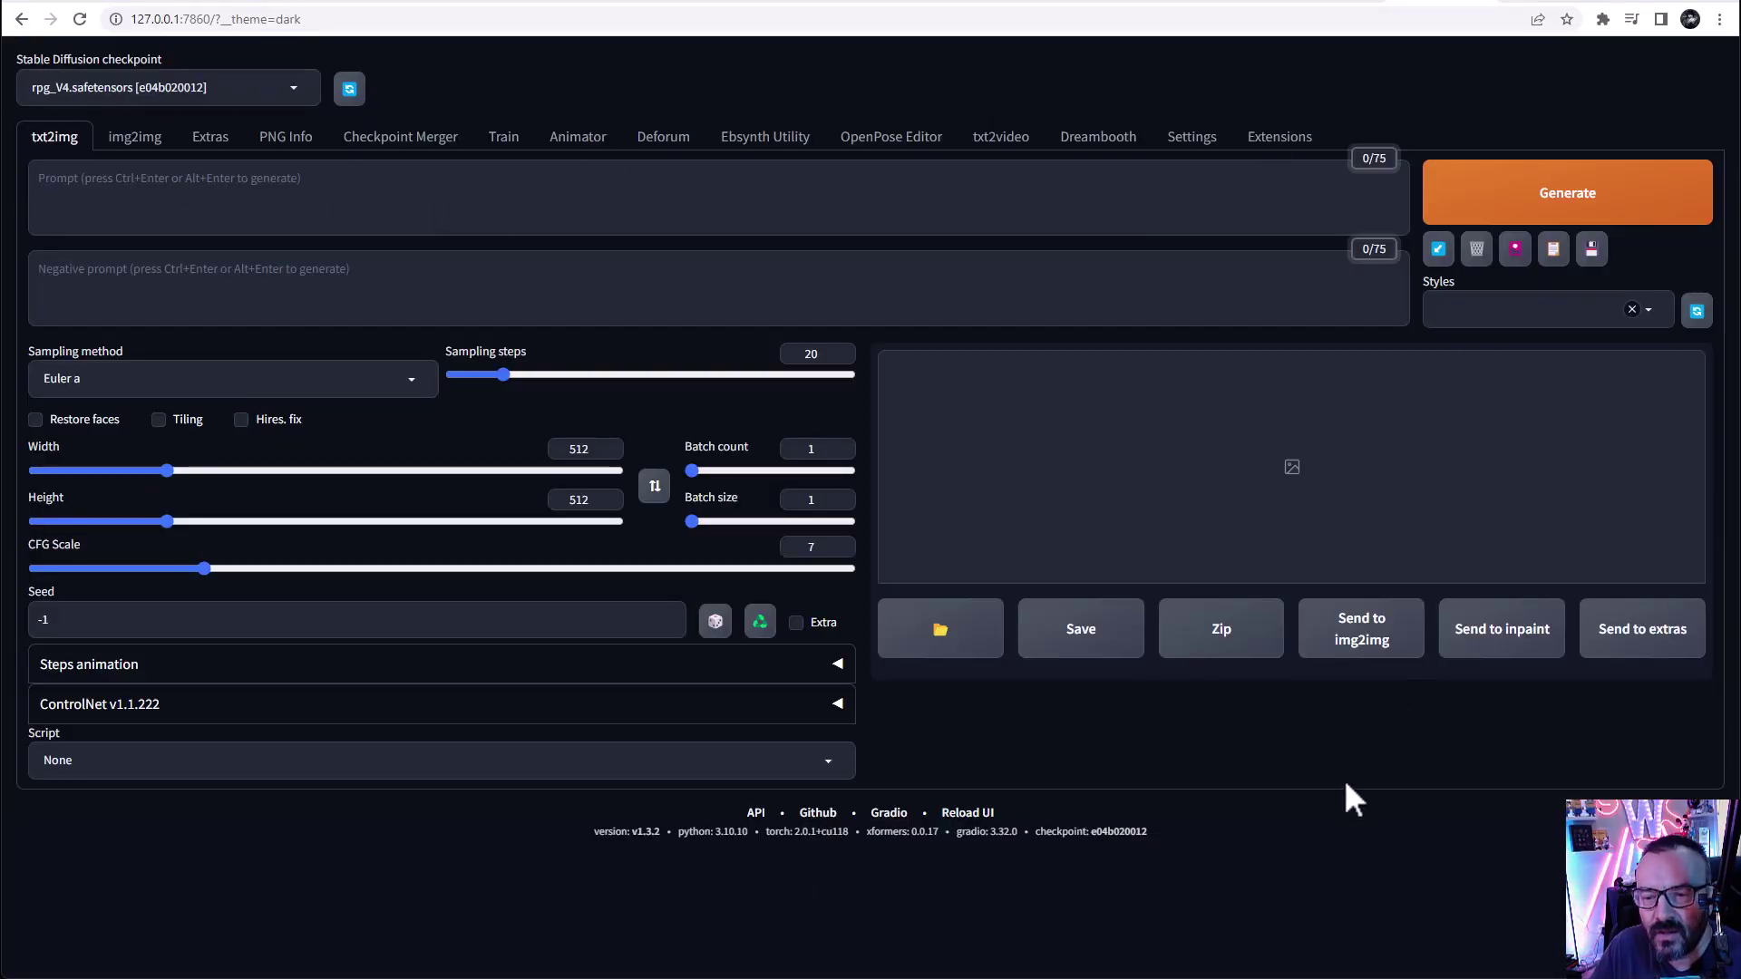
click(1287, 141)
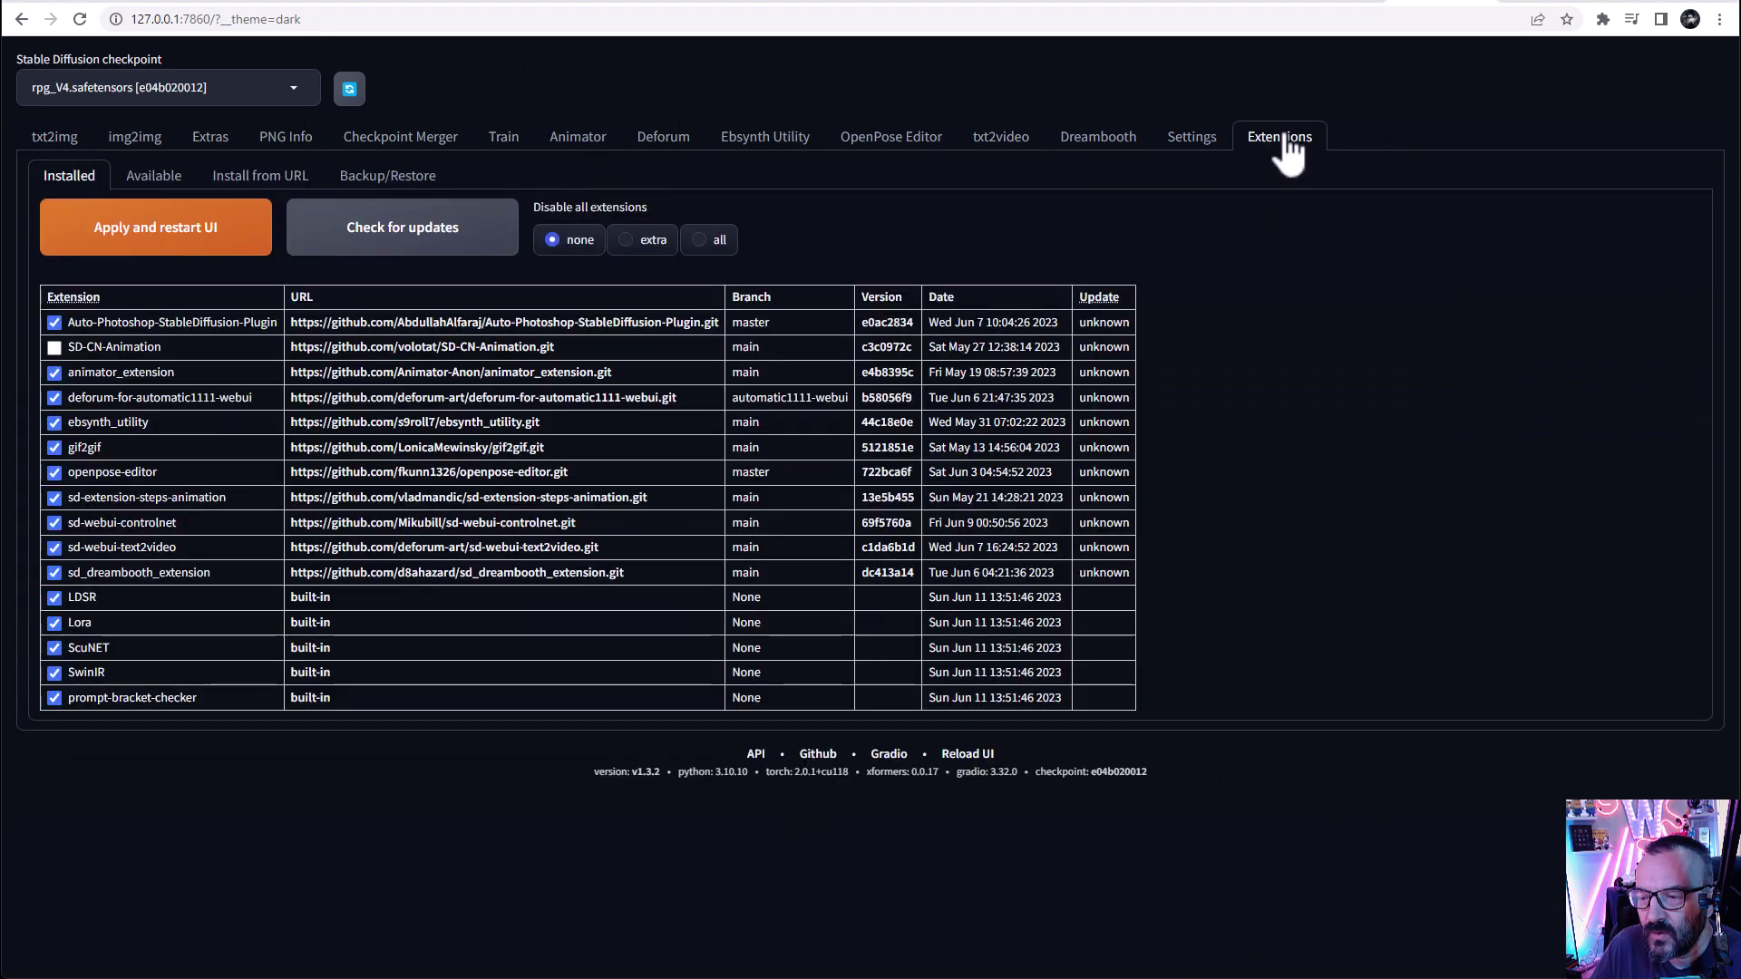
click(177, 181)
click(168, 240)
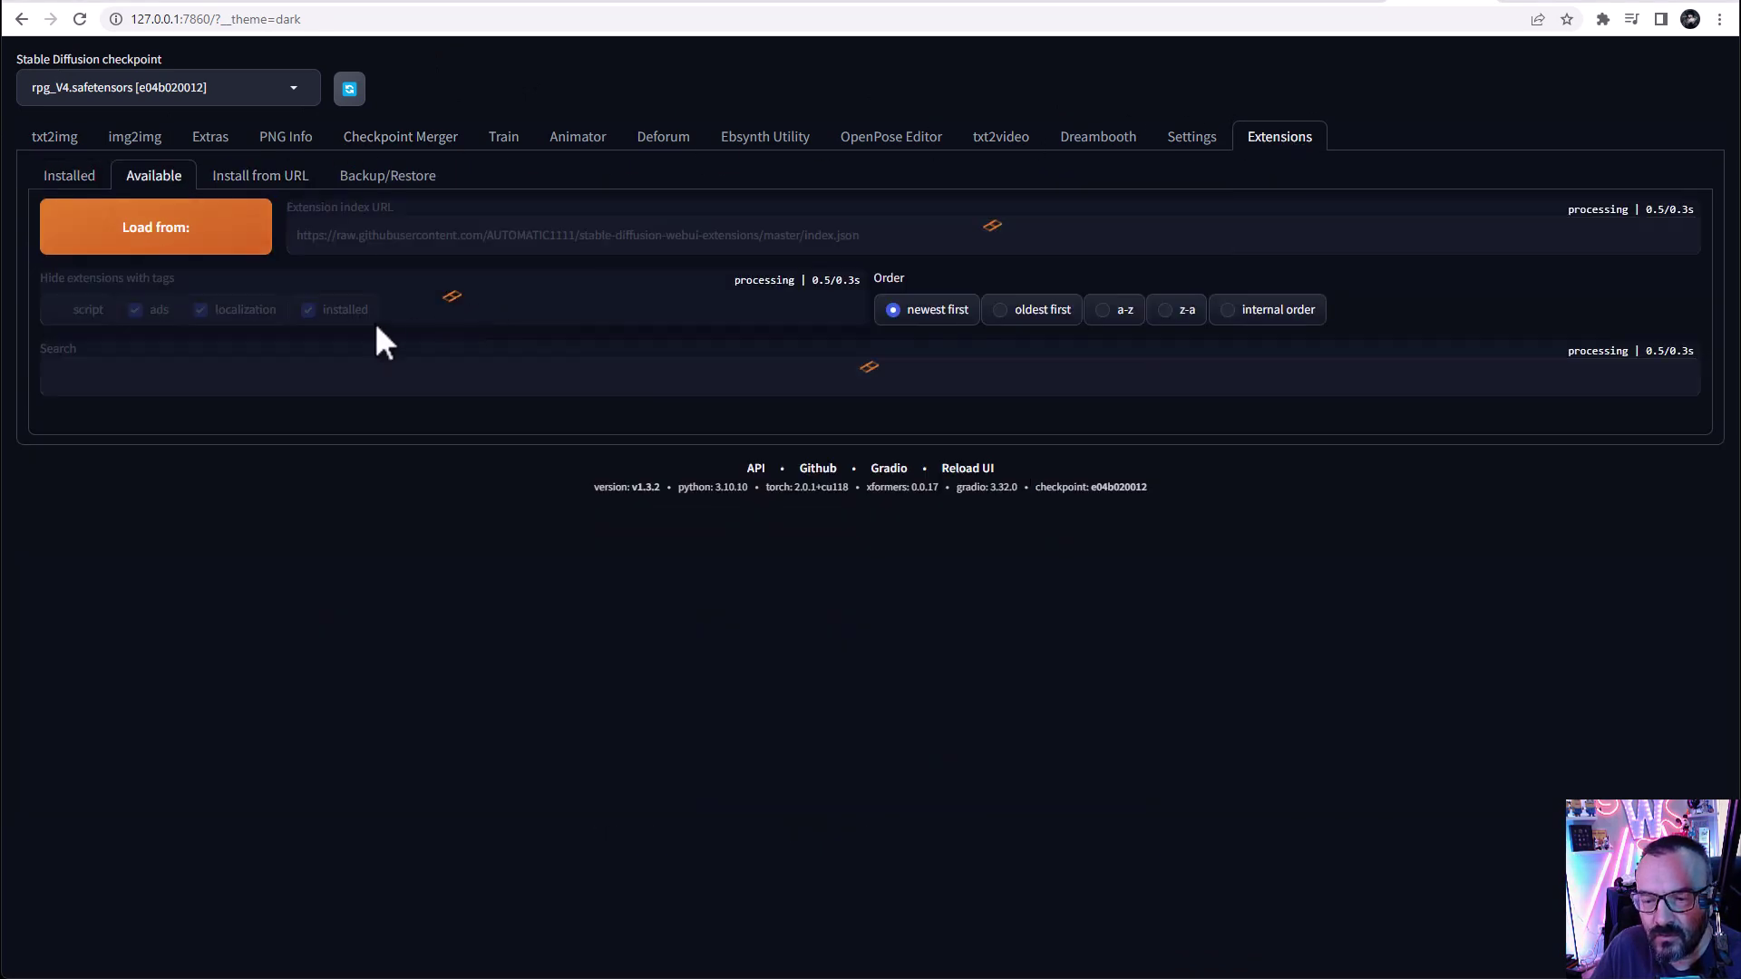
click(475, 310)
click(434, 415)
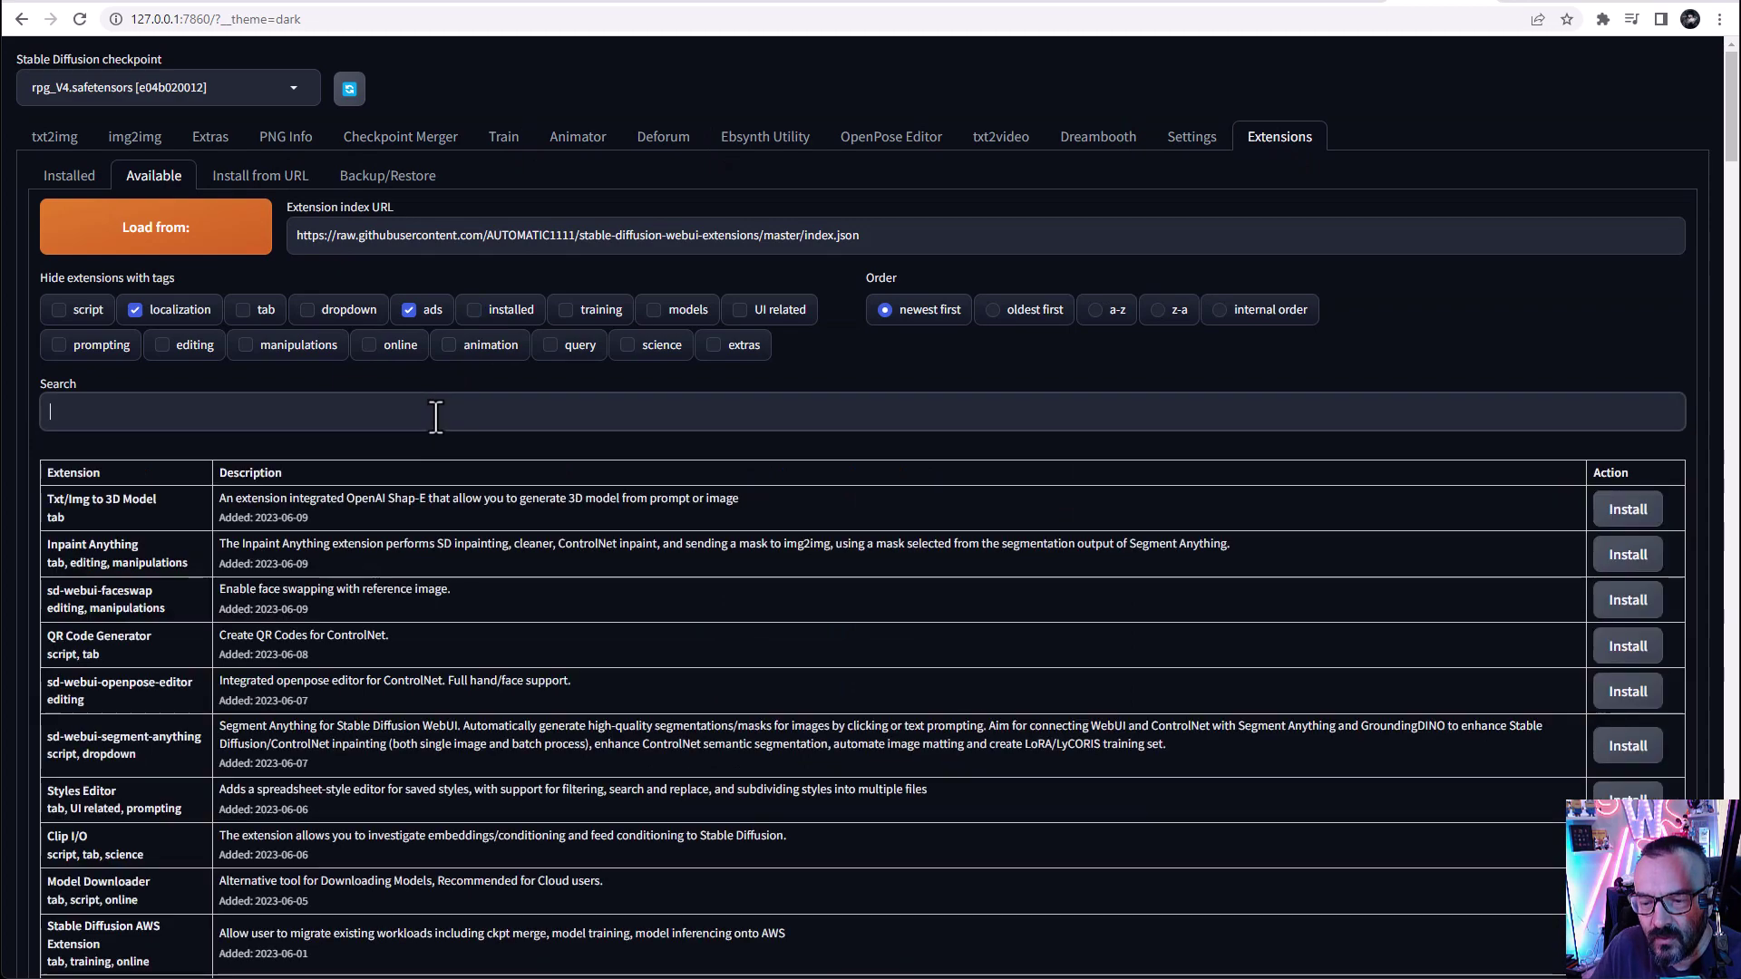
text(controlnet)
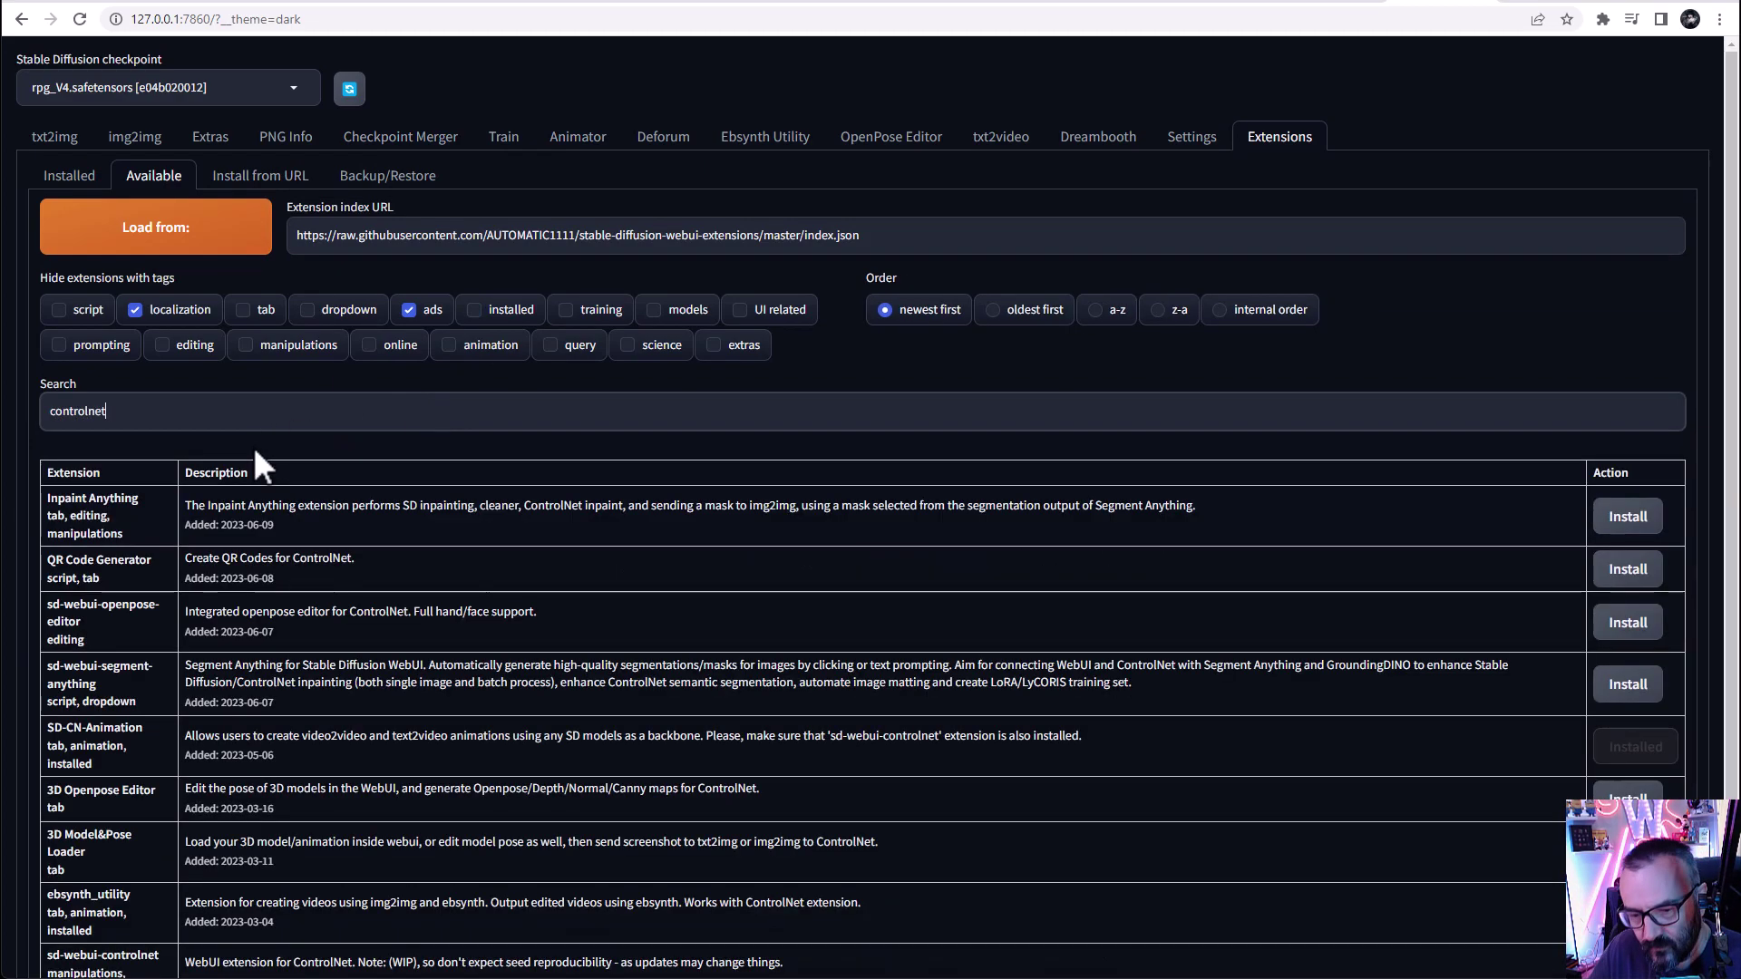
scroll(129, 530, down, 2)
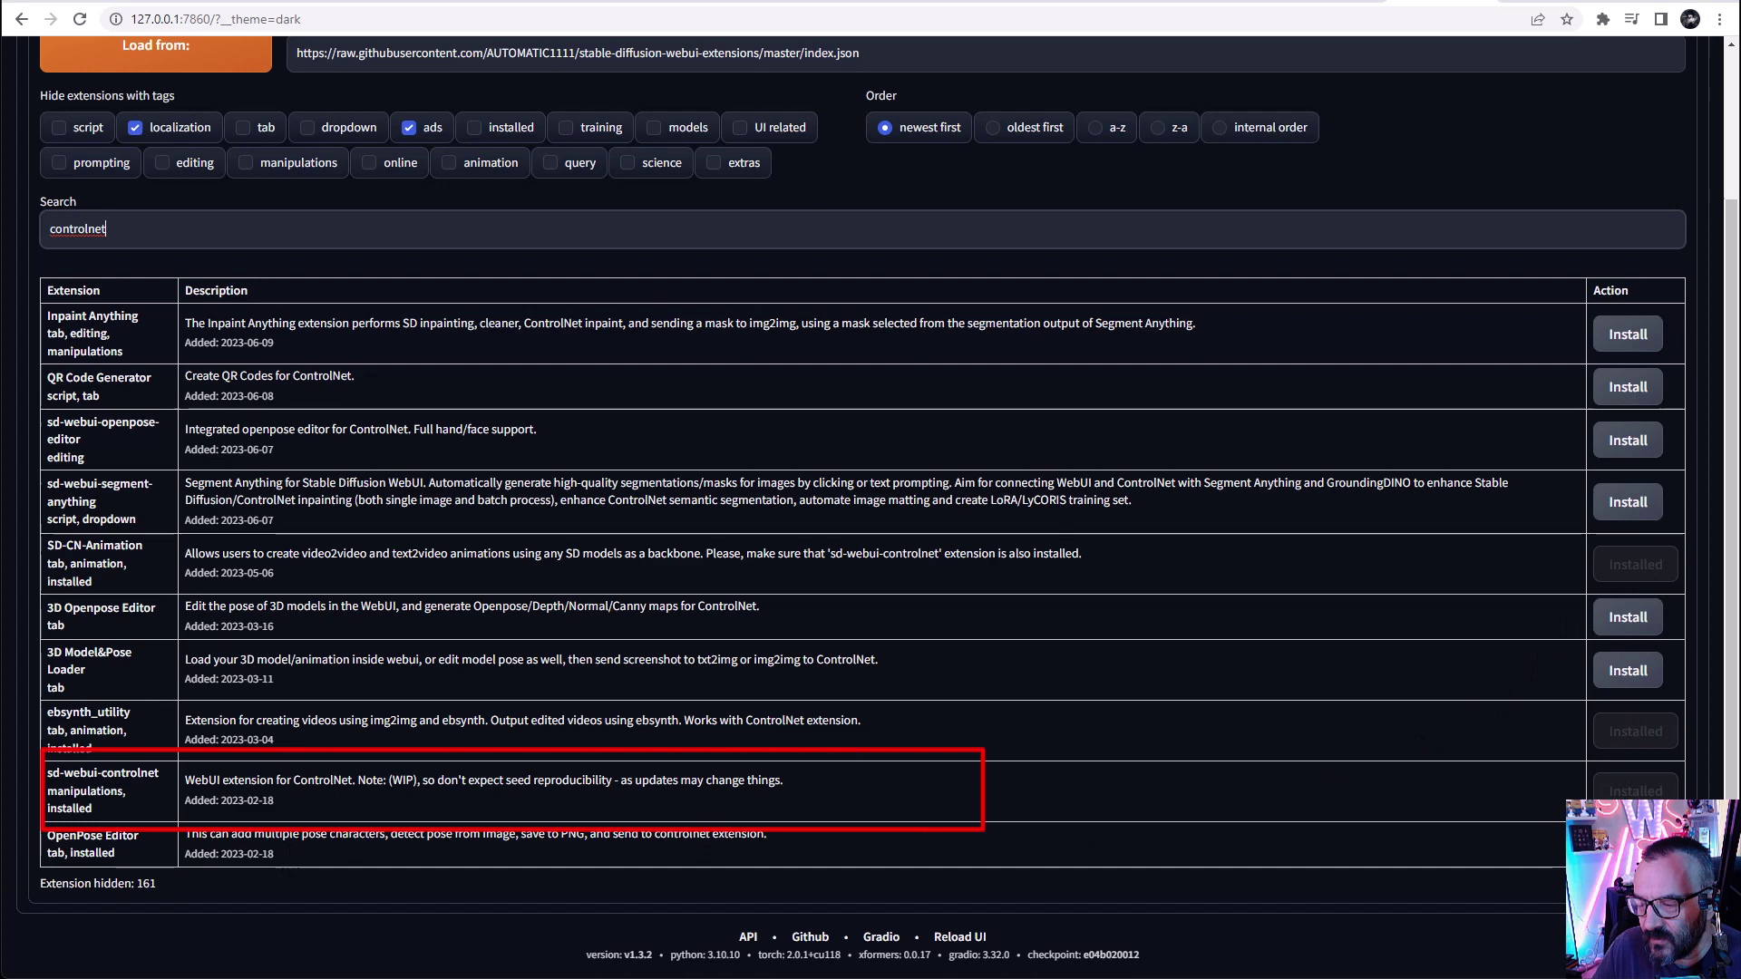
drag(134, 803, 55, 772)
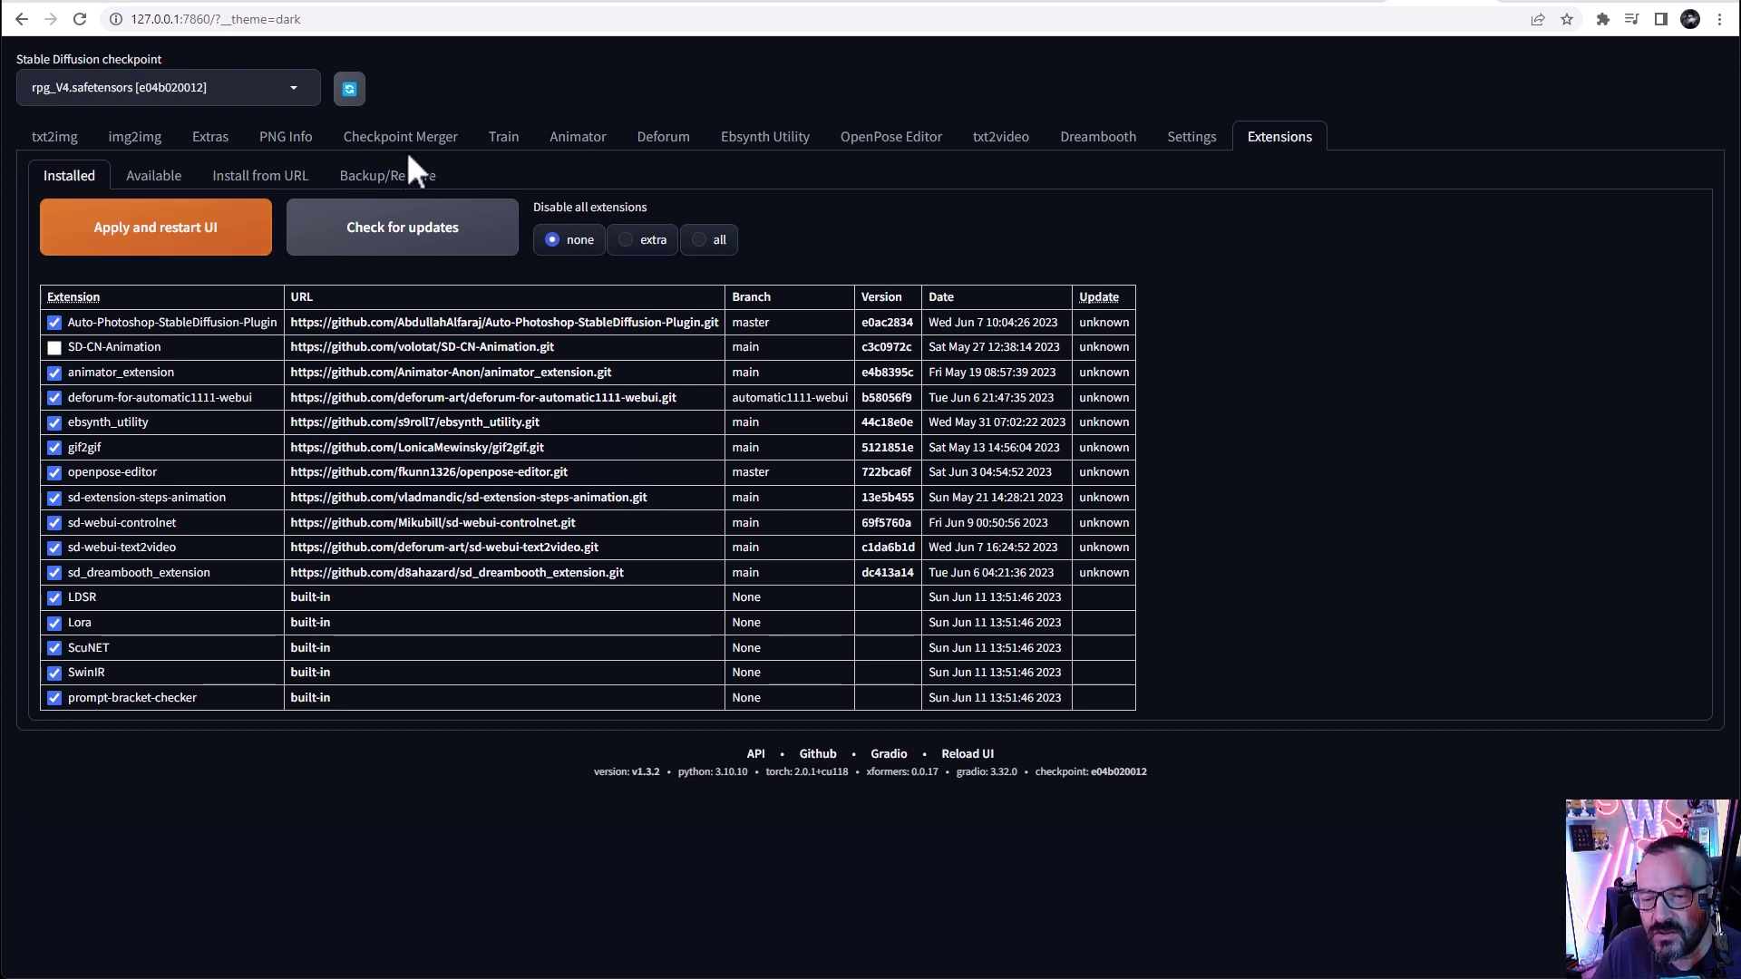
Step: Return to txt2img and expand the ControlNet settings section
click(53, 142)
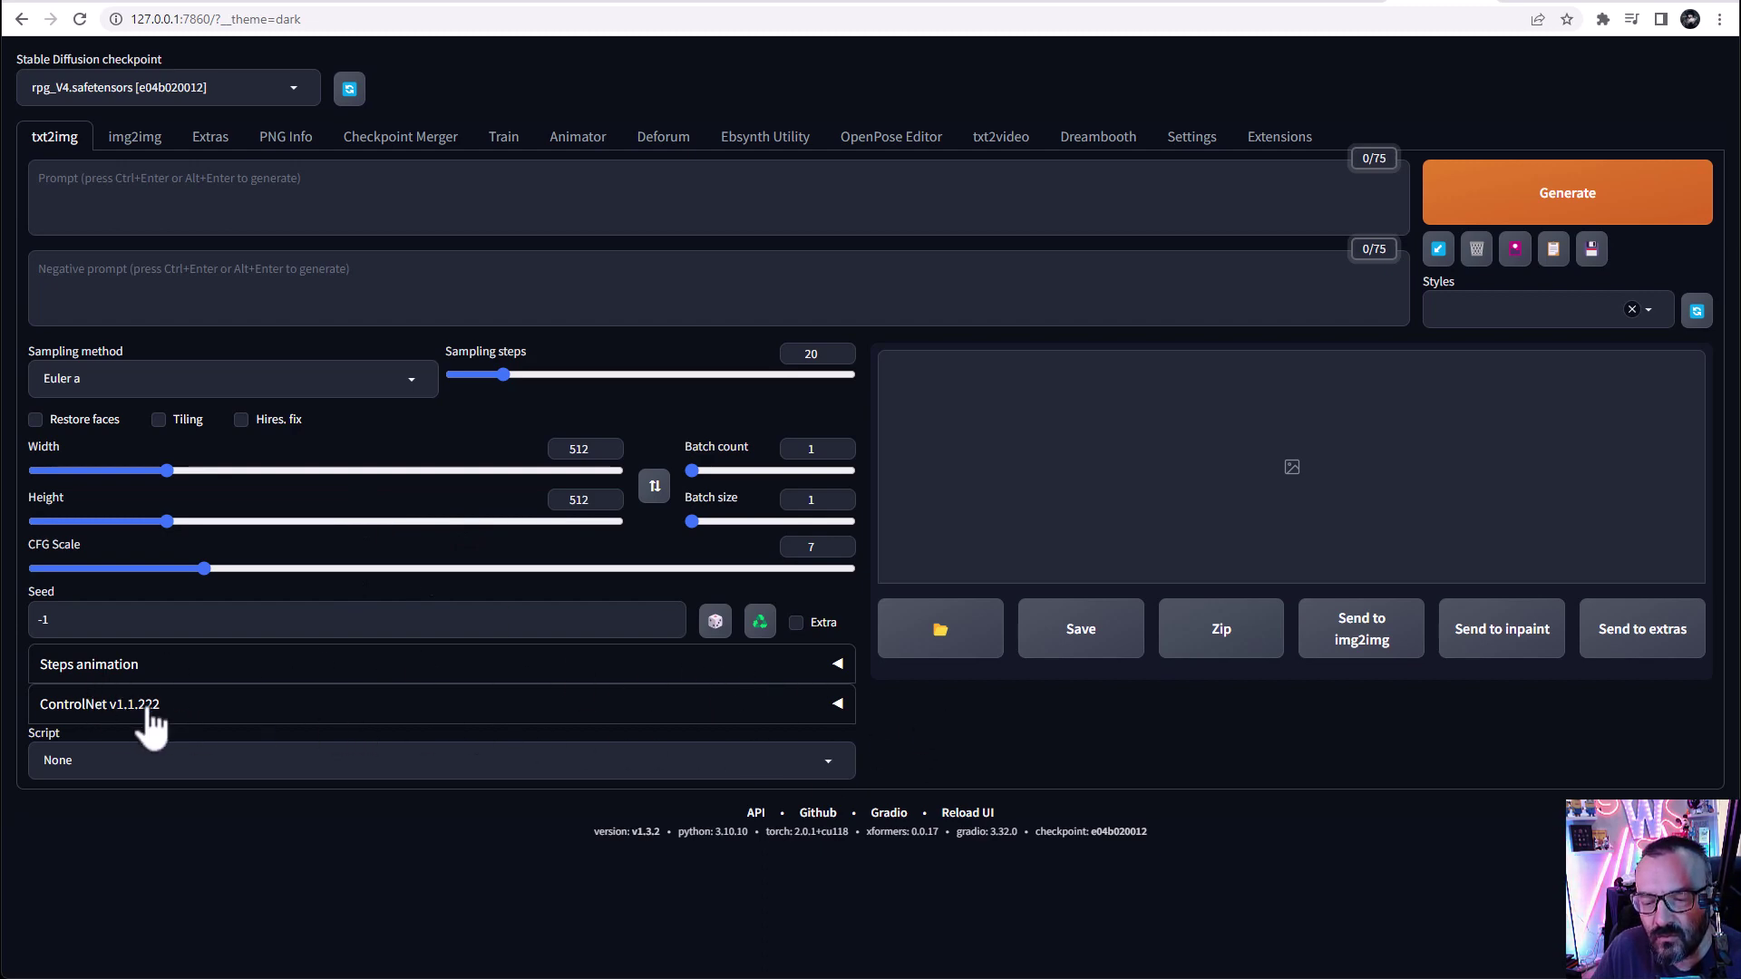
click(835, 715)
scroll(849, 626, down, 4)
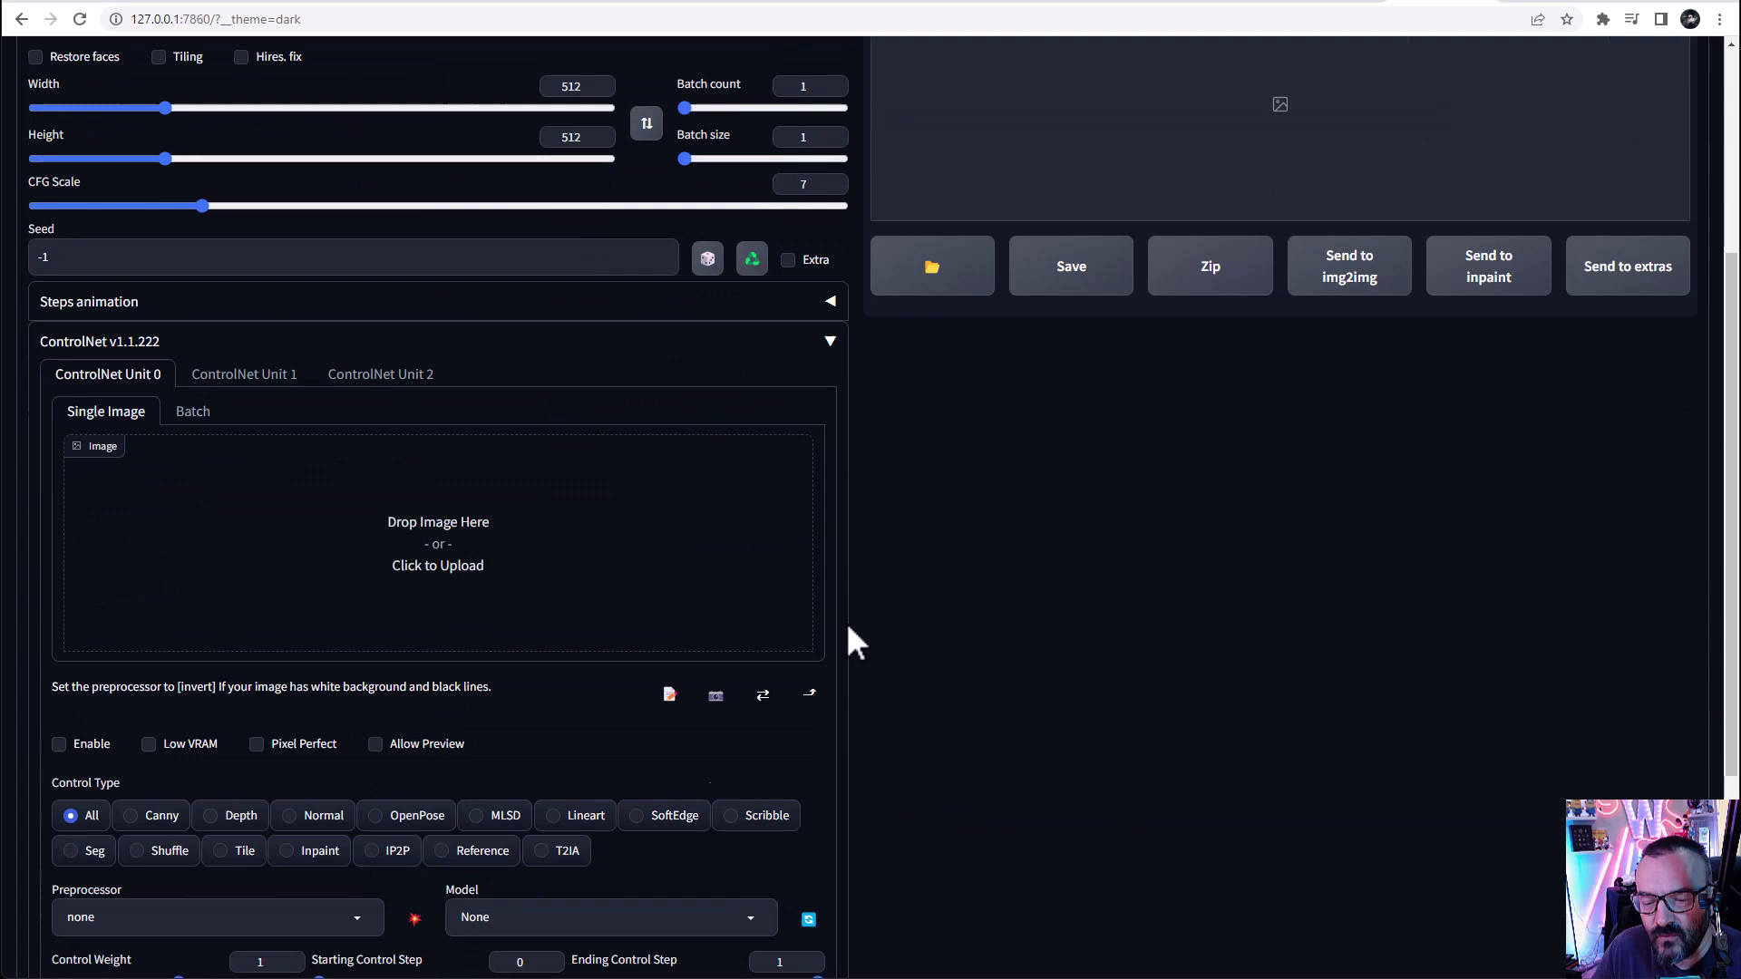
scroll(849, 625, down, 2)
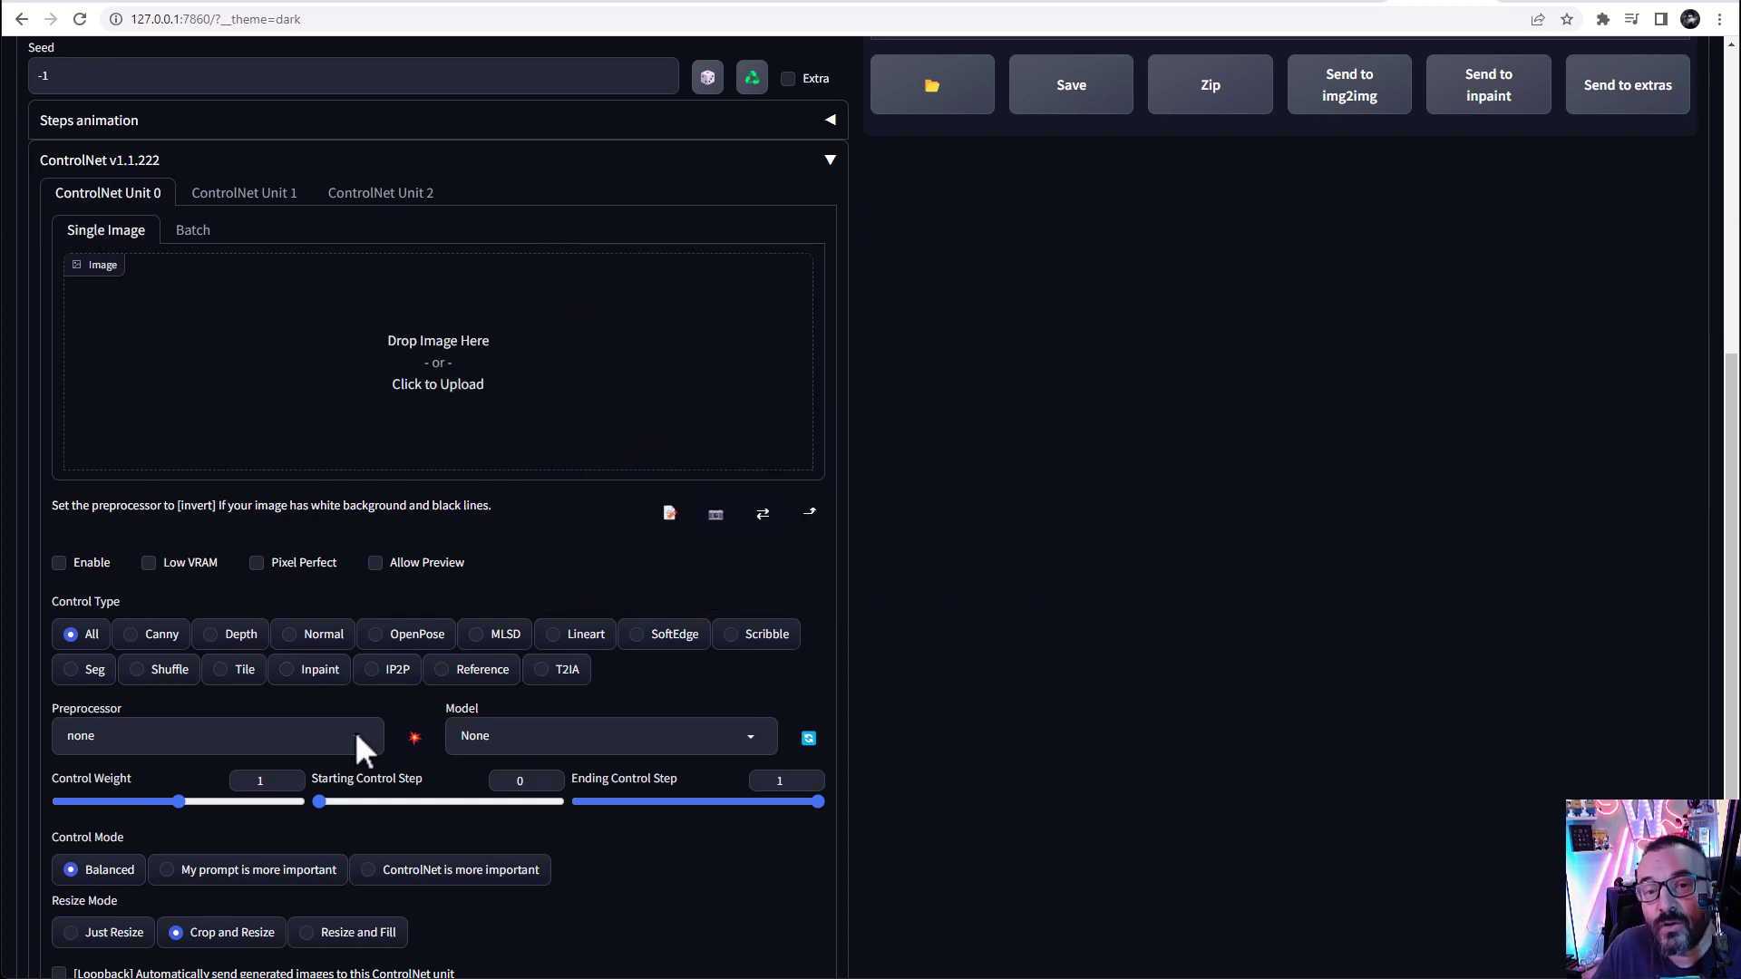
Step: Set ControlNet Unit 0 to the canny preprocessor and control_sd15_canny [fef5e48e] model
click(356, 736)
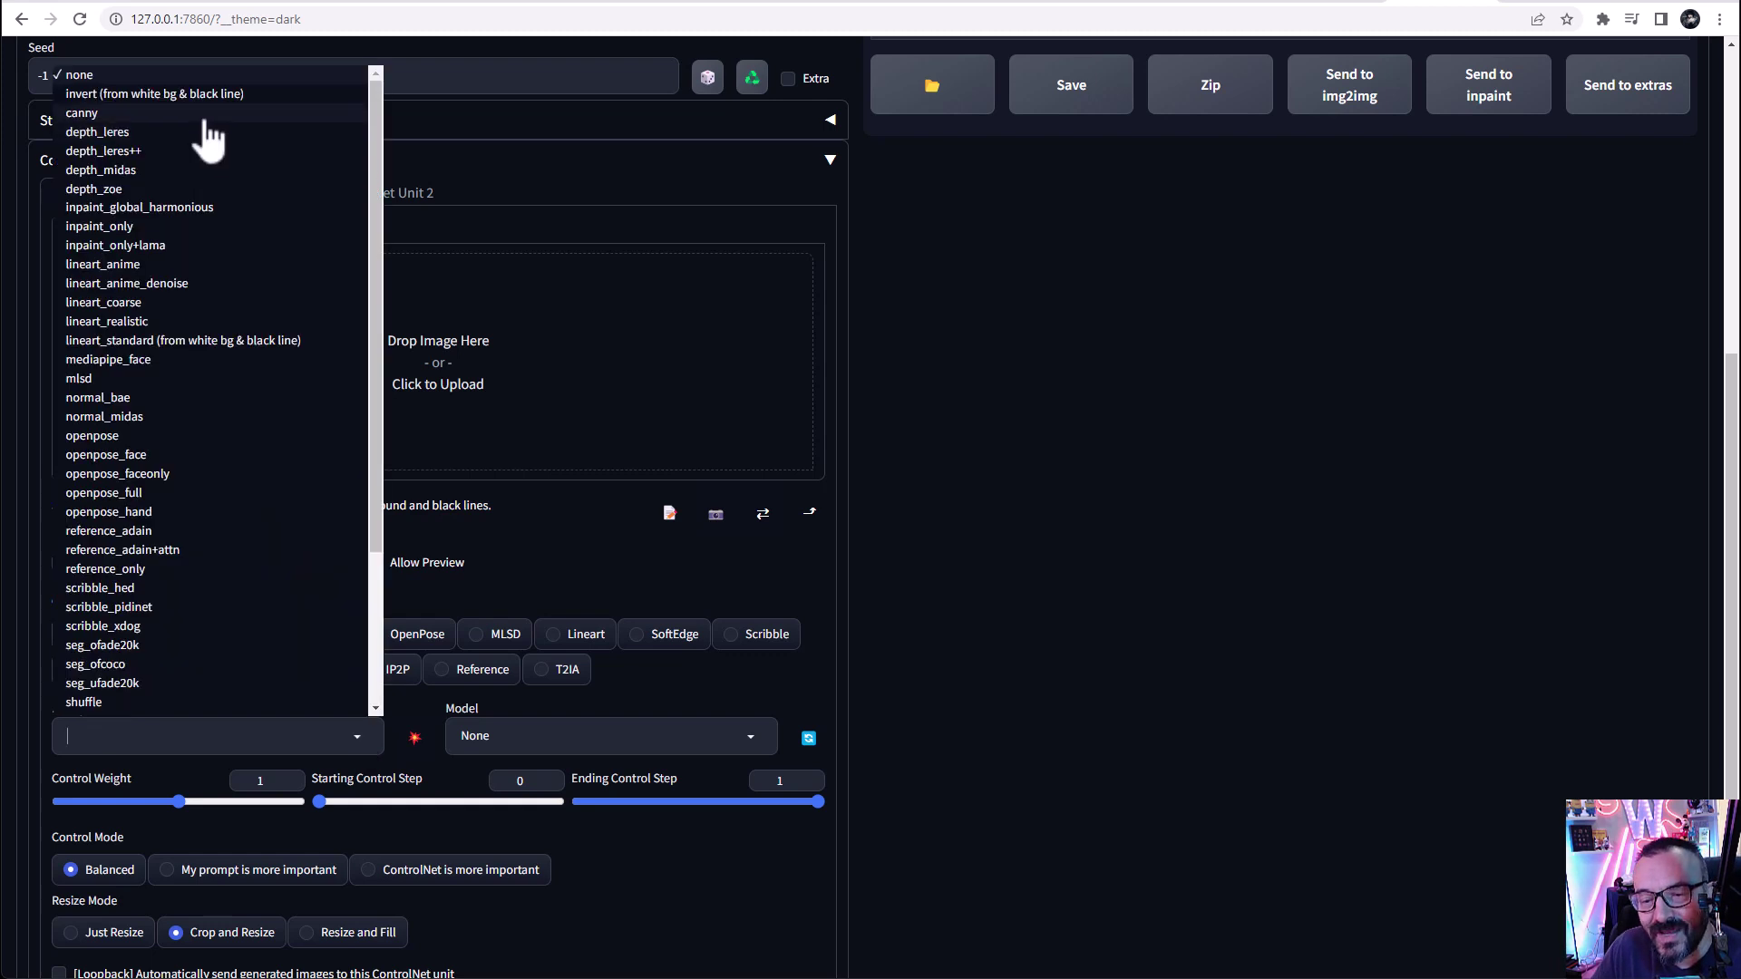
click(206, 133)
click(710, 736)
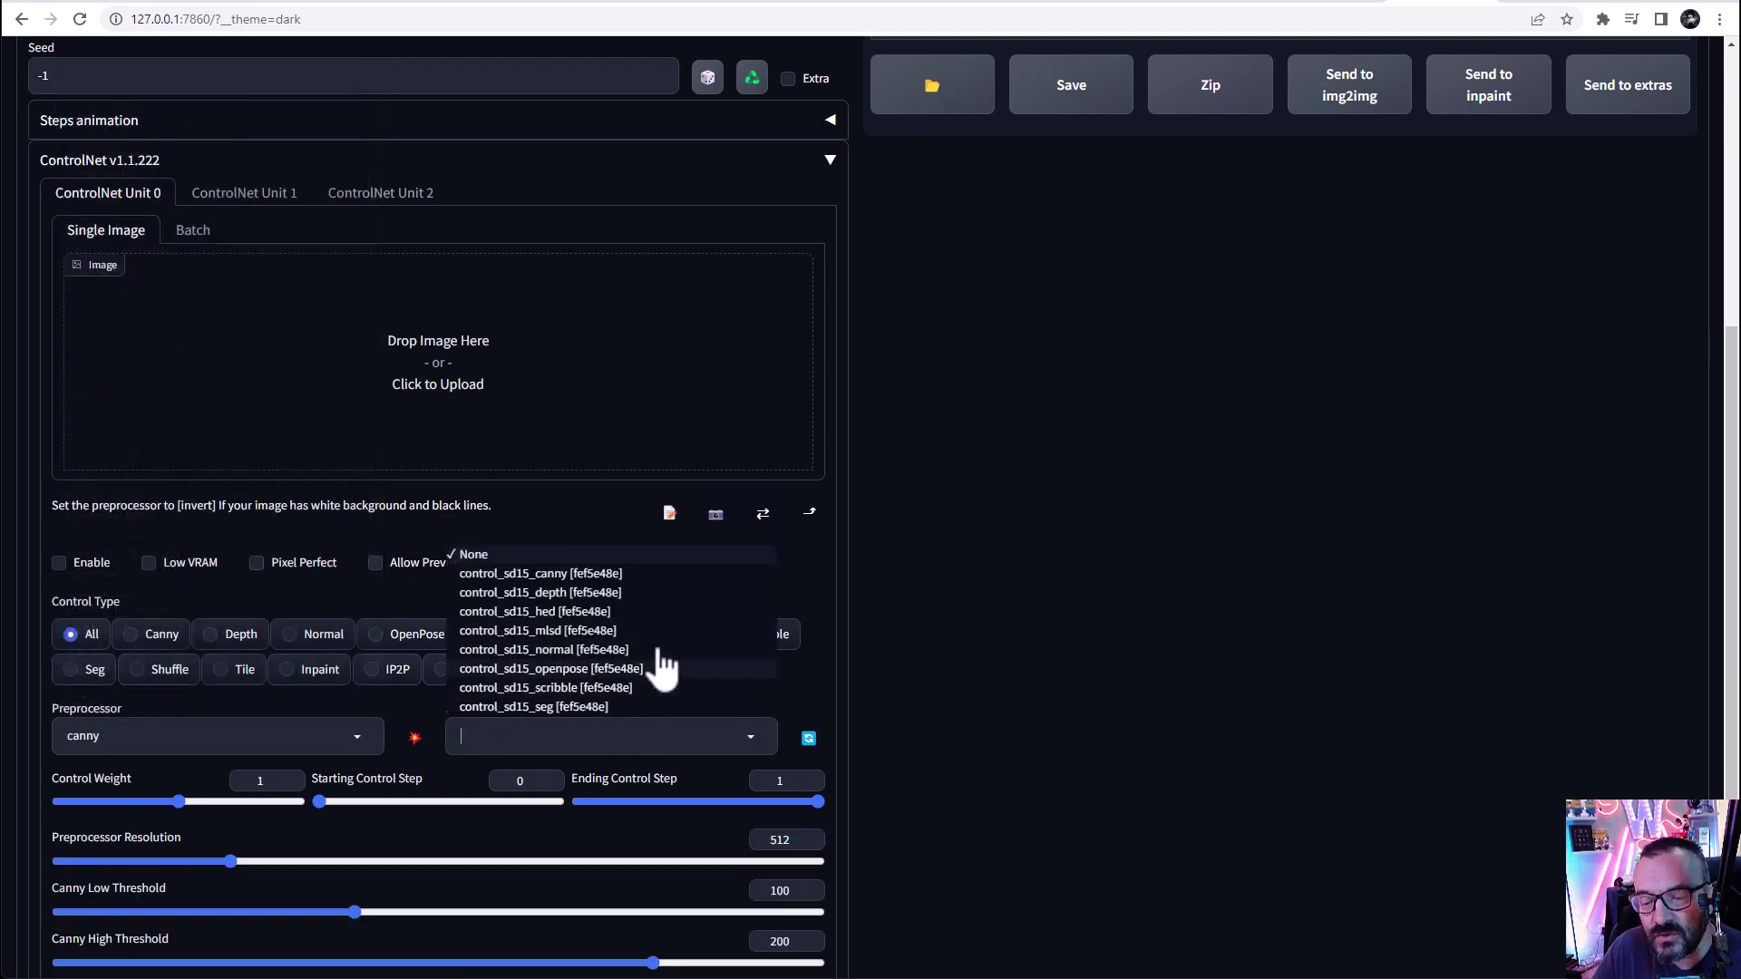
click(609, 575)
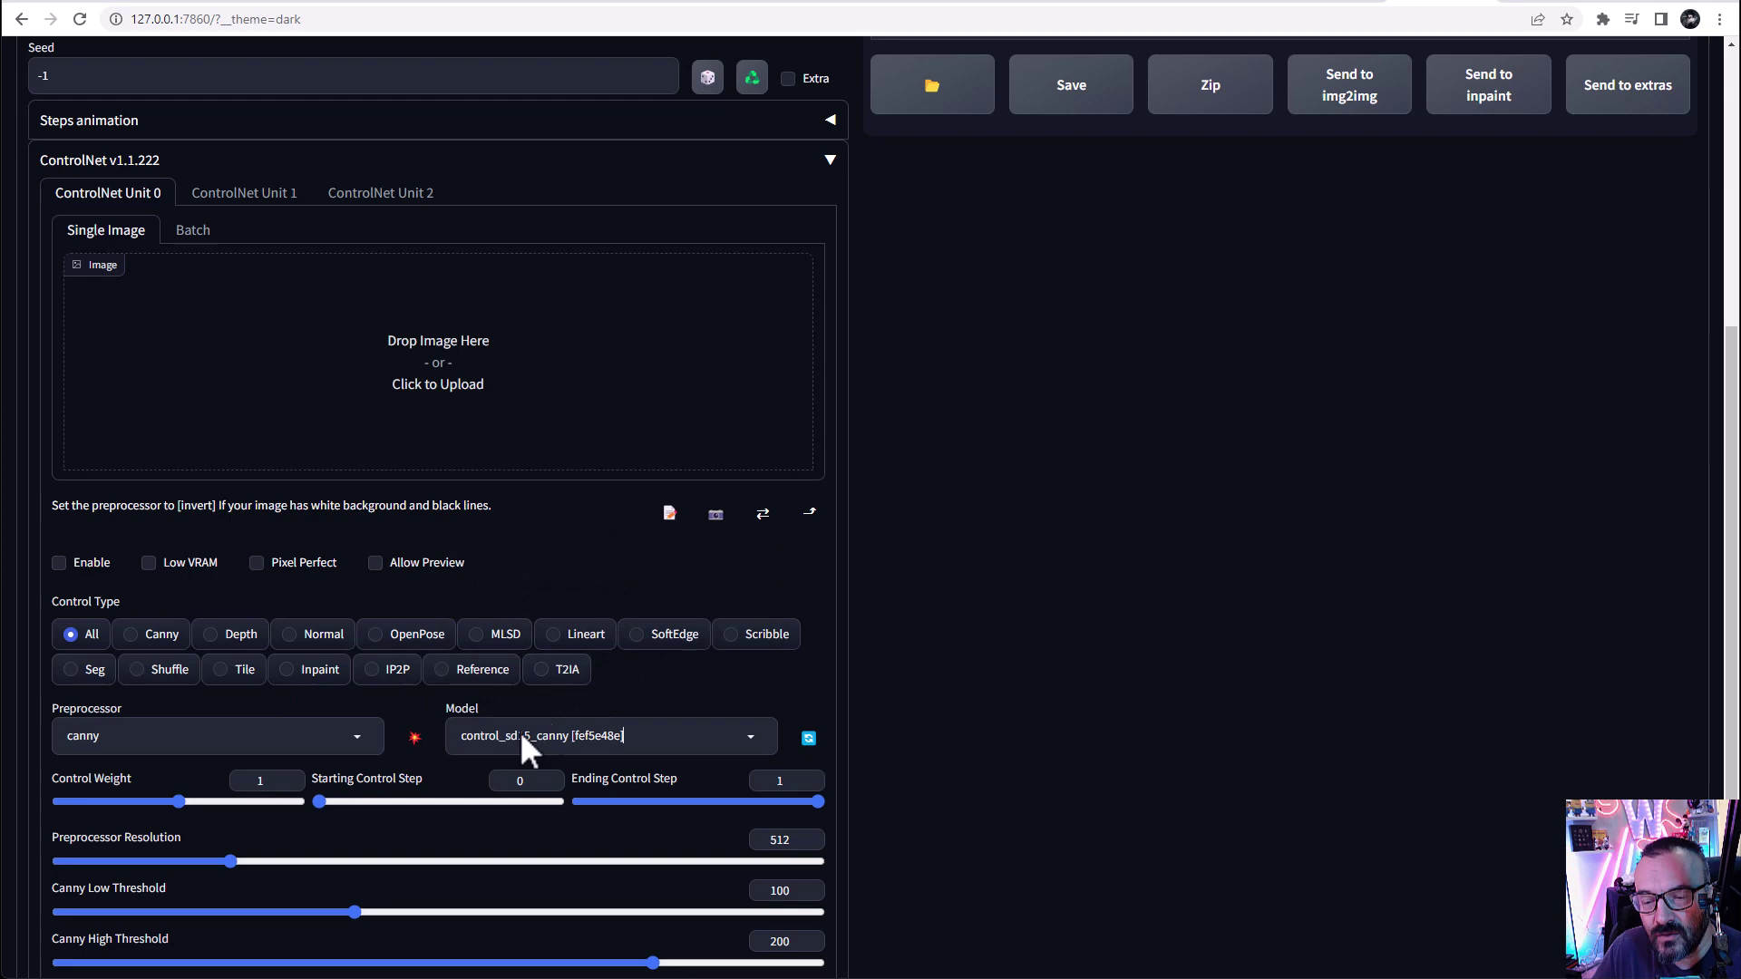
scroll(1019, 609, up, 3)
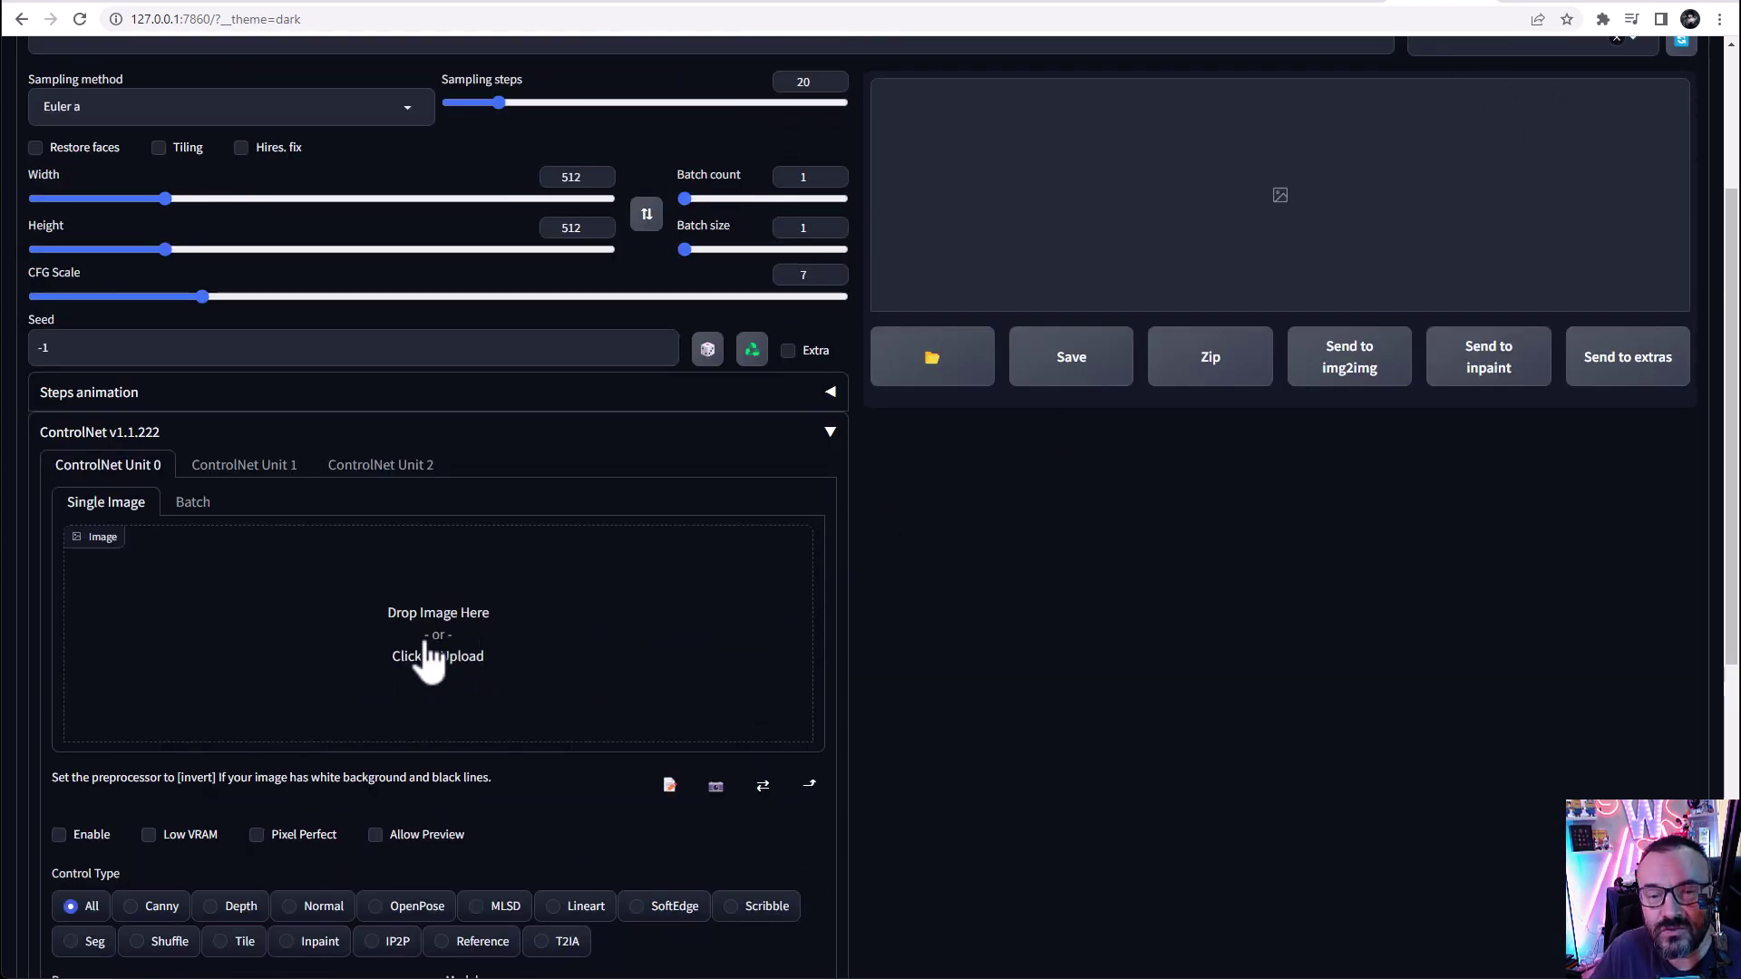
scroll(426, 646, down, 2)
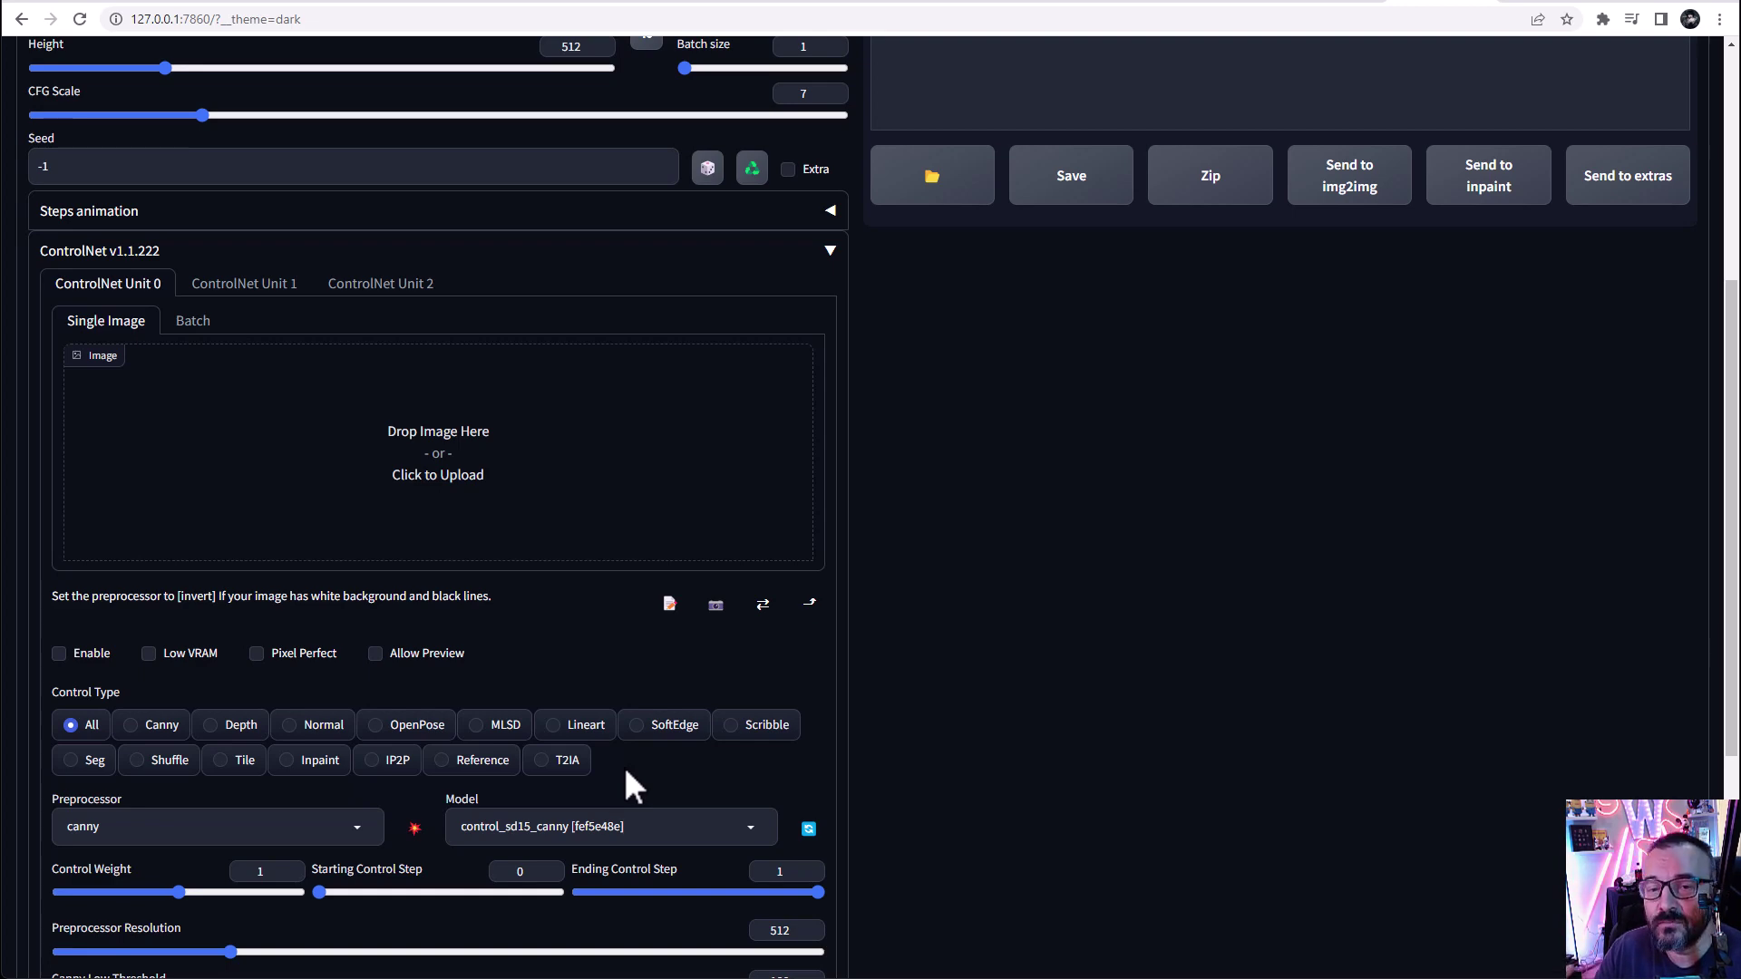
scroll(486, 739, down, 2)
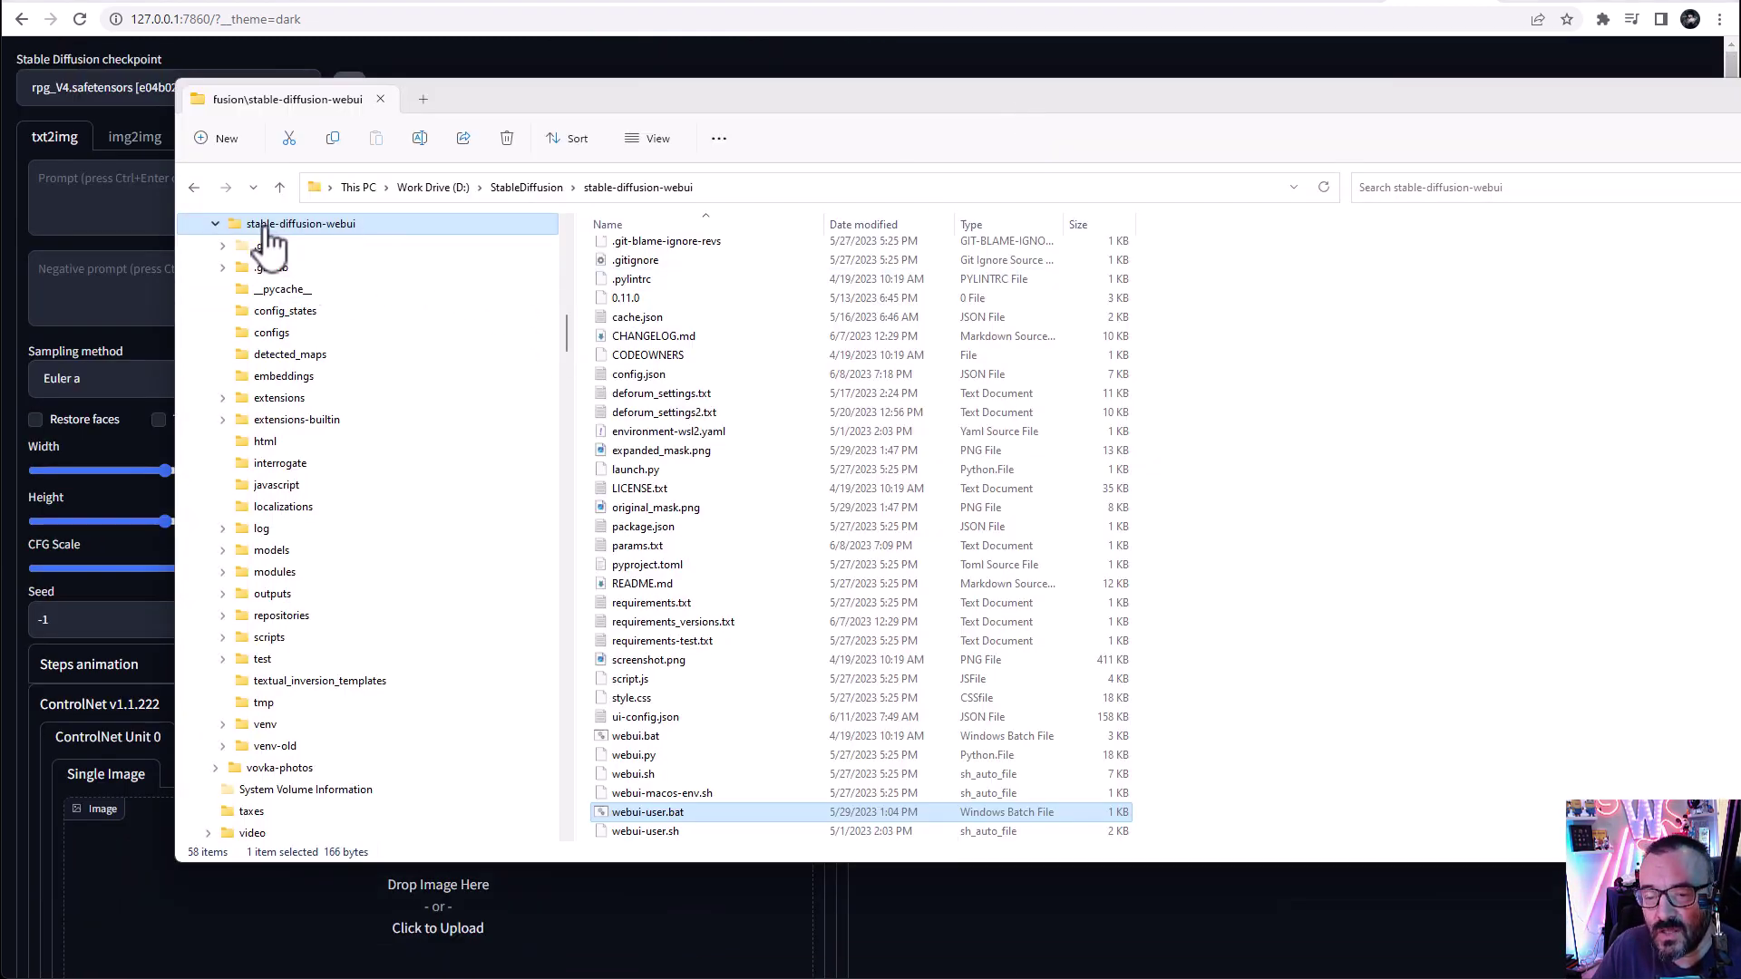
Step: Bring up the full list of file actions for webui-user.bat
right_click(717, 819)
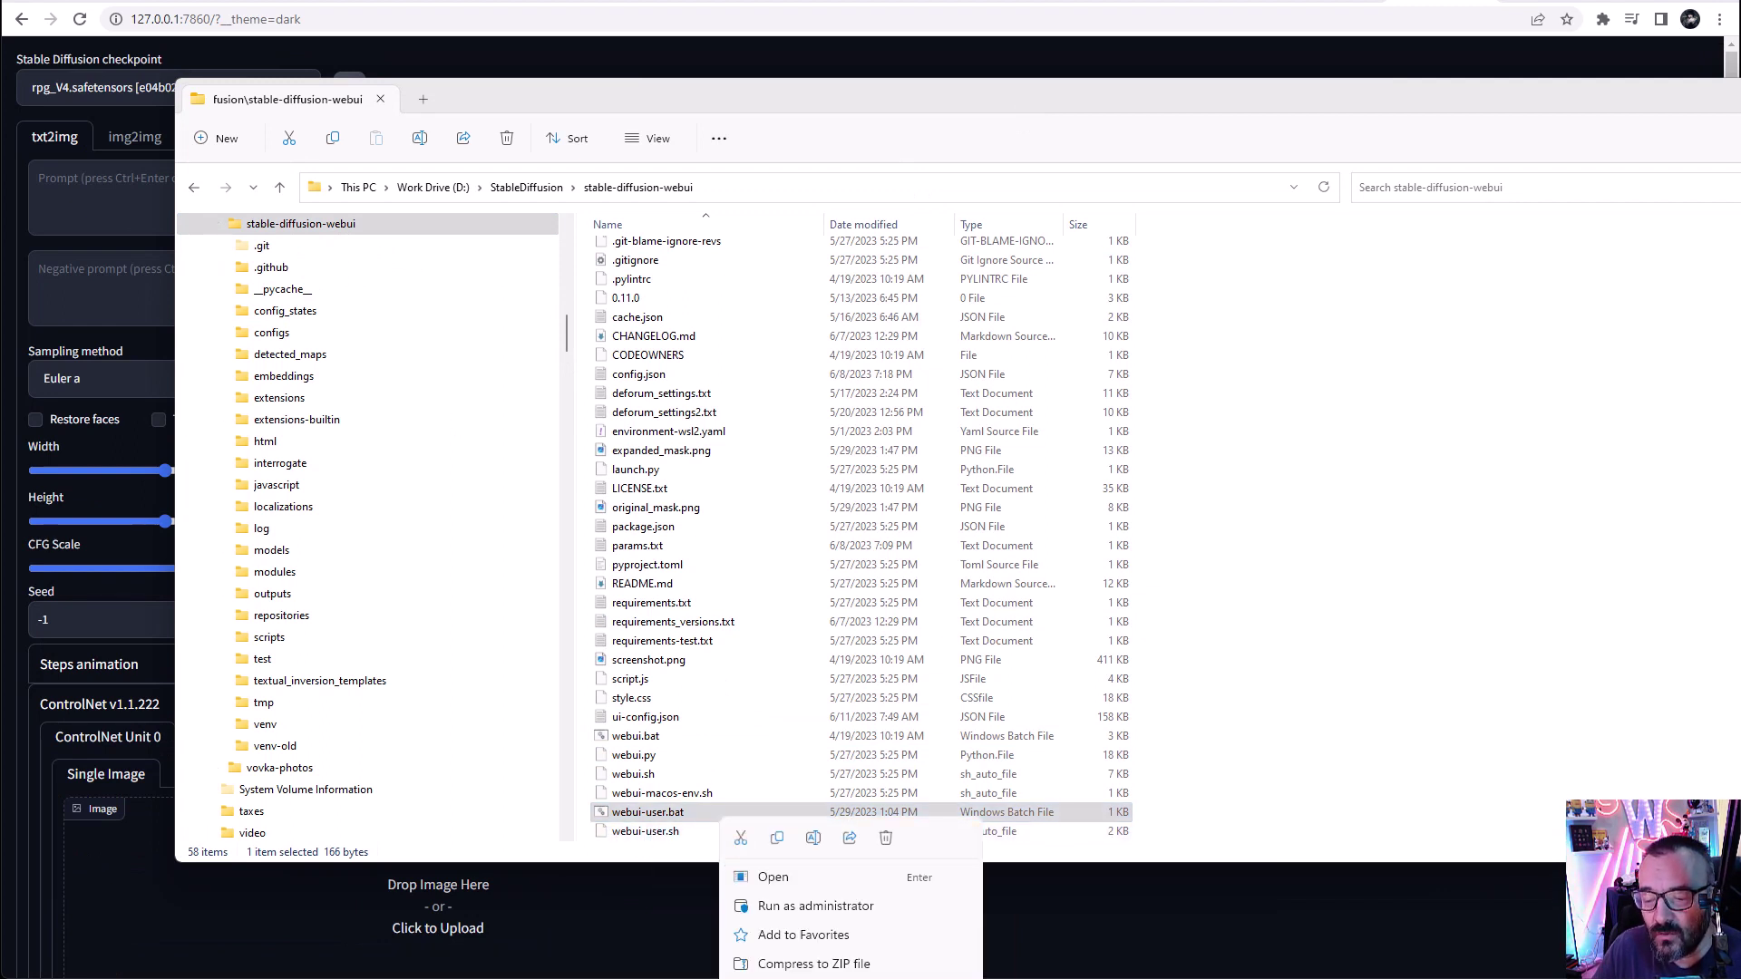
key(shift+F10)
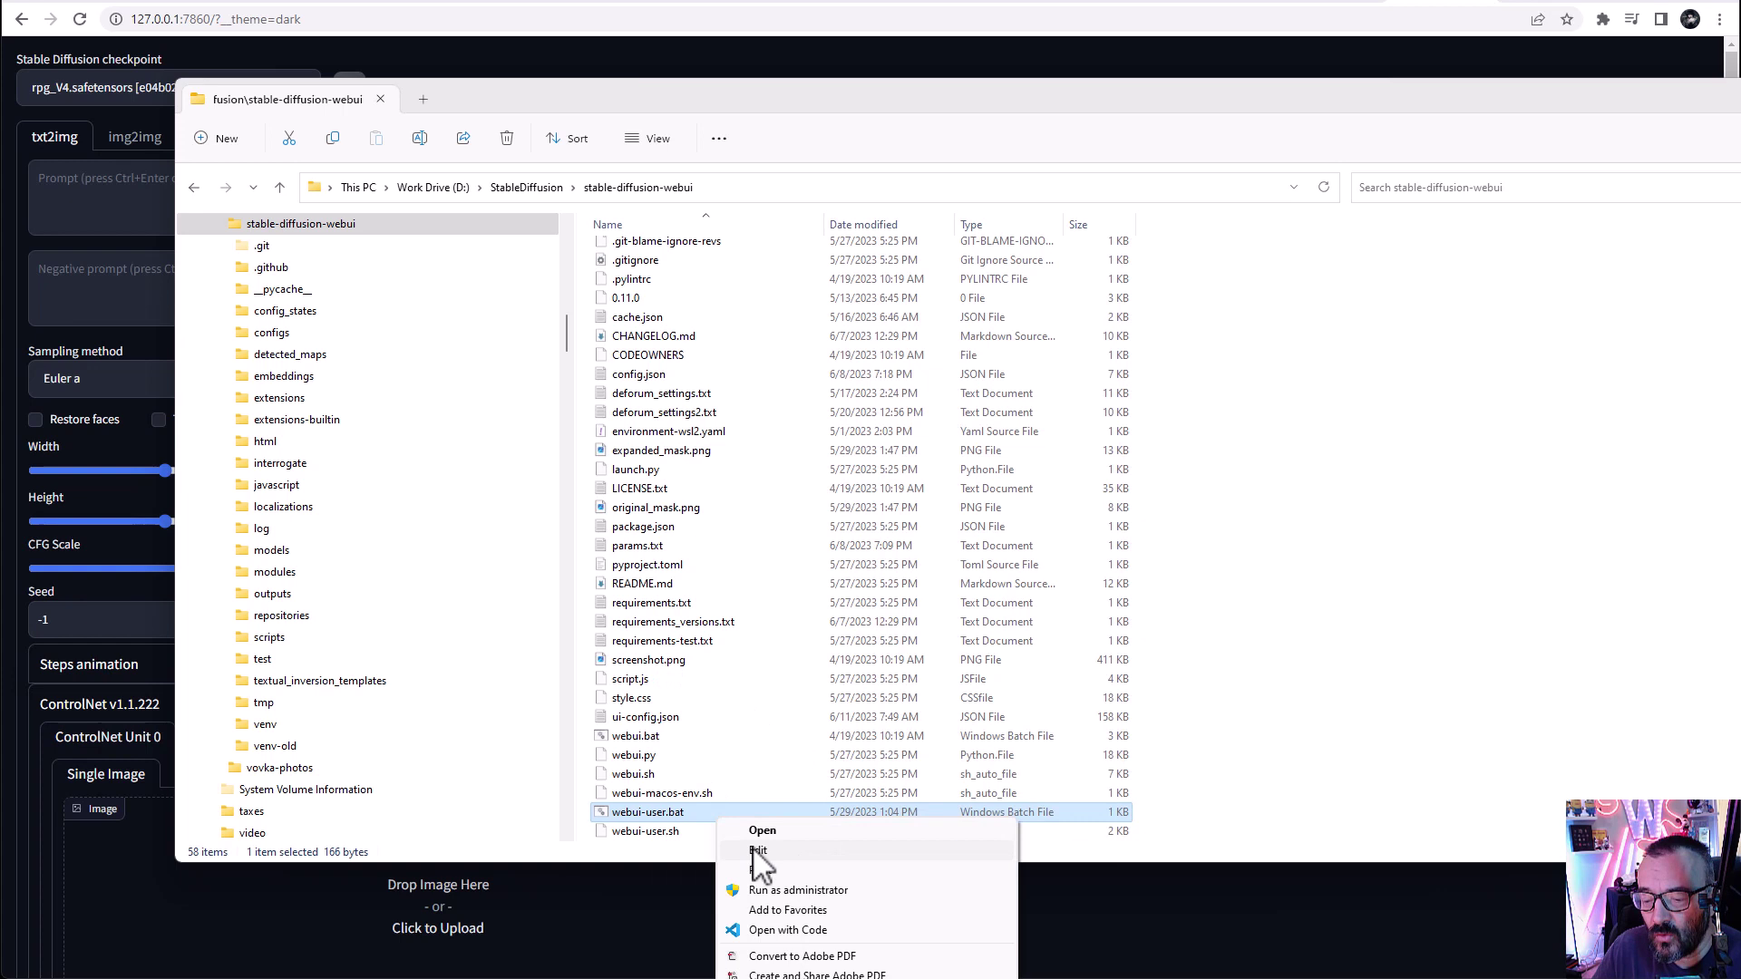
Step: Open webui-user.bat in Notepad and highlight the git pull line at the top
key(e)
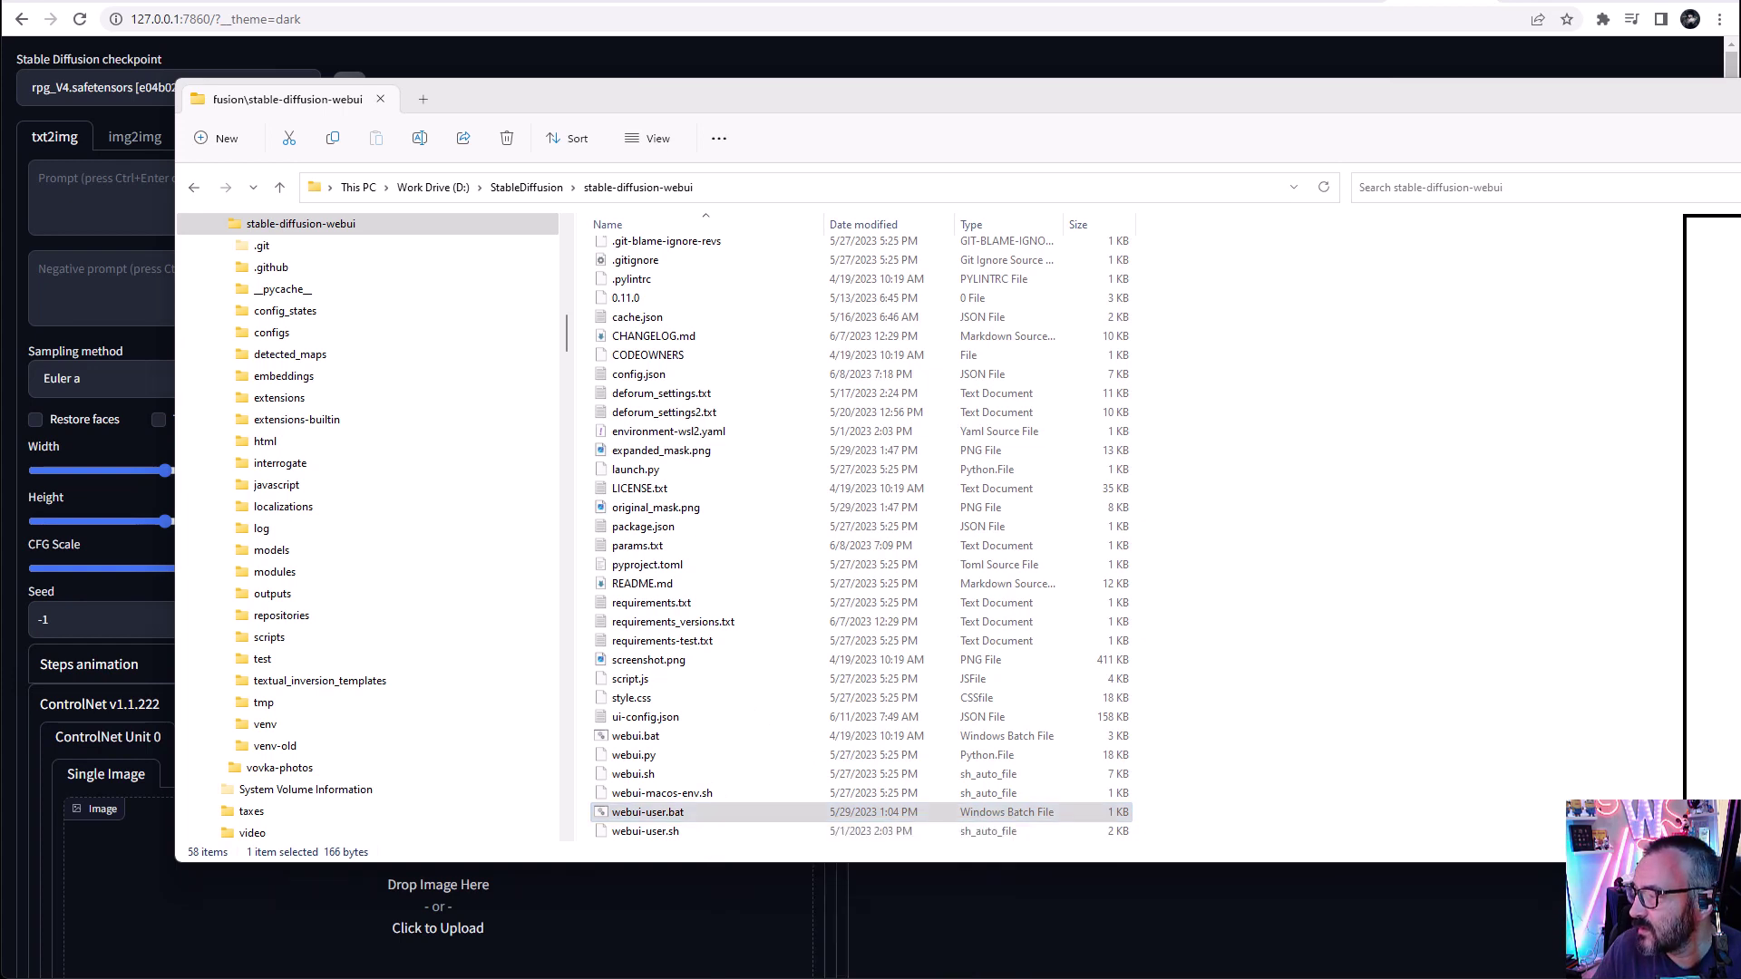
click(351, 165)
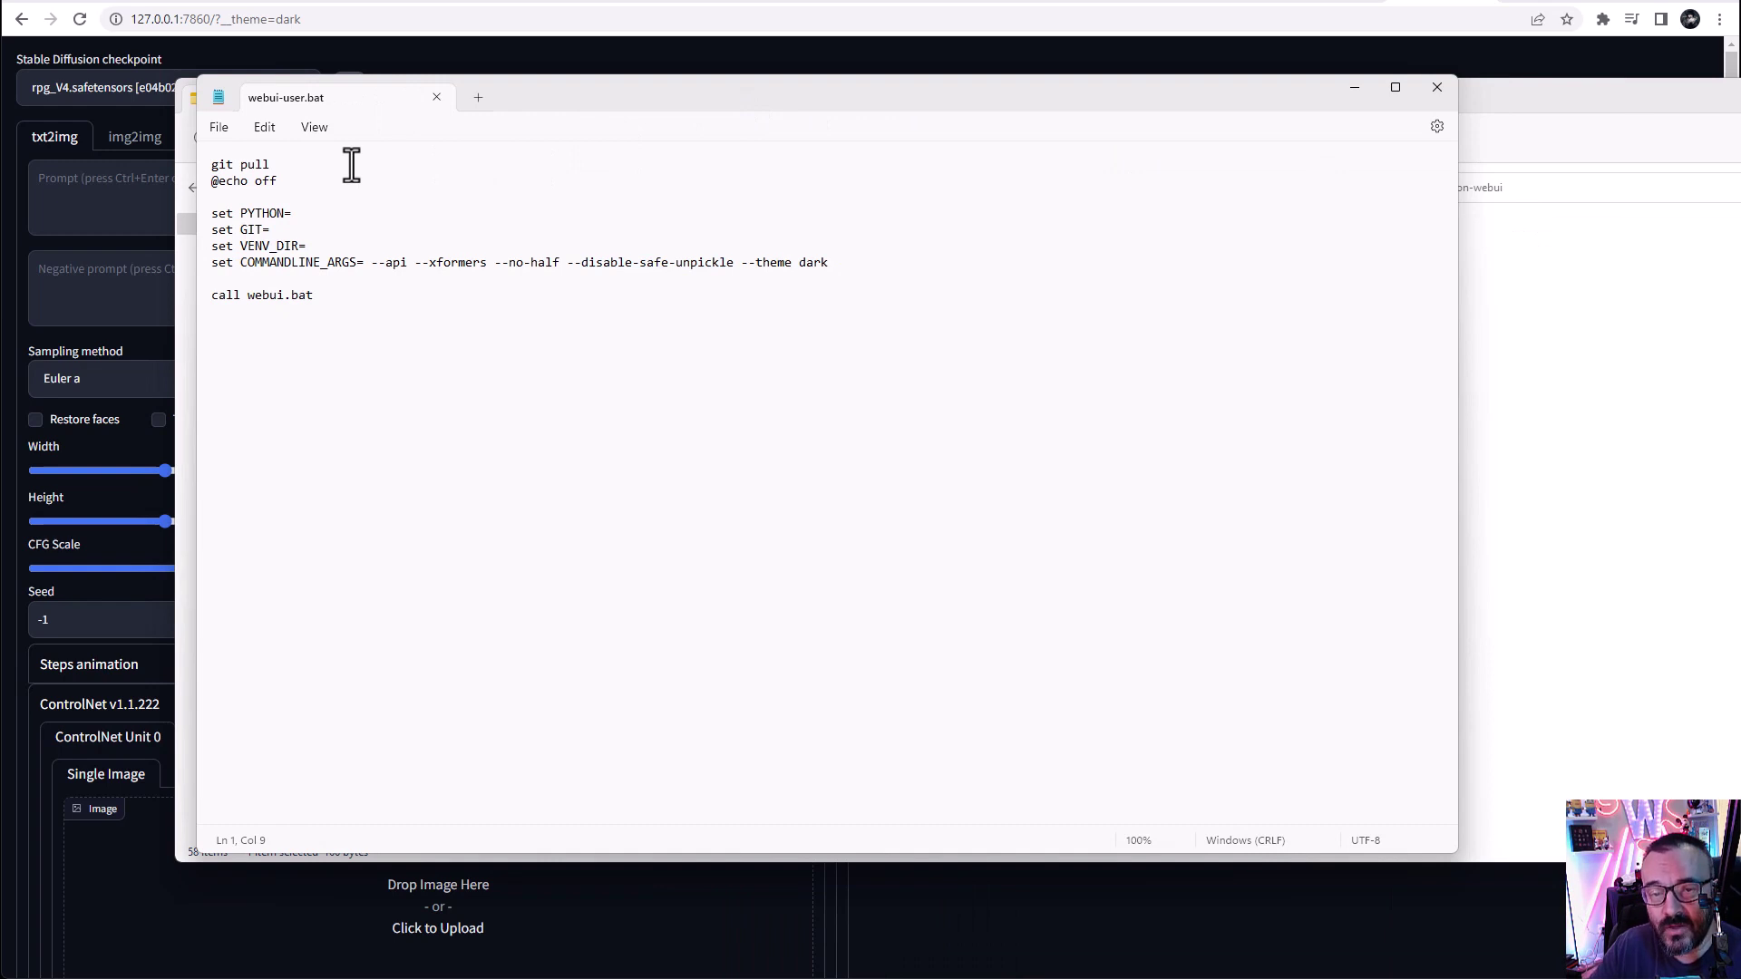
drag(352, 165, 210, 164)
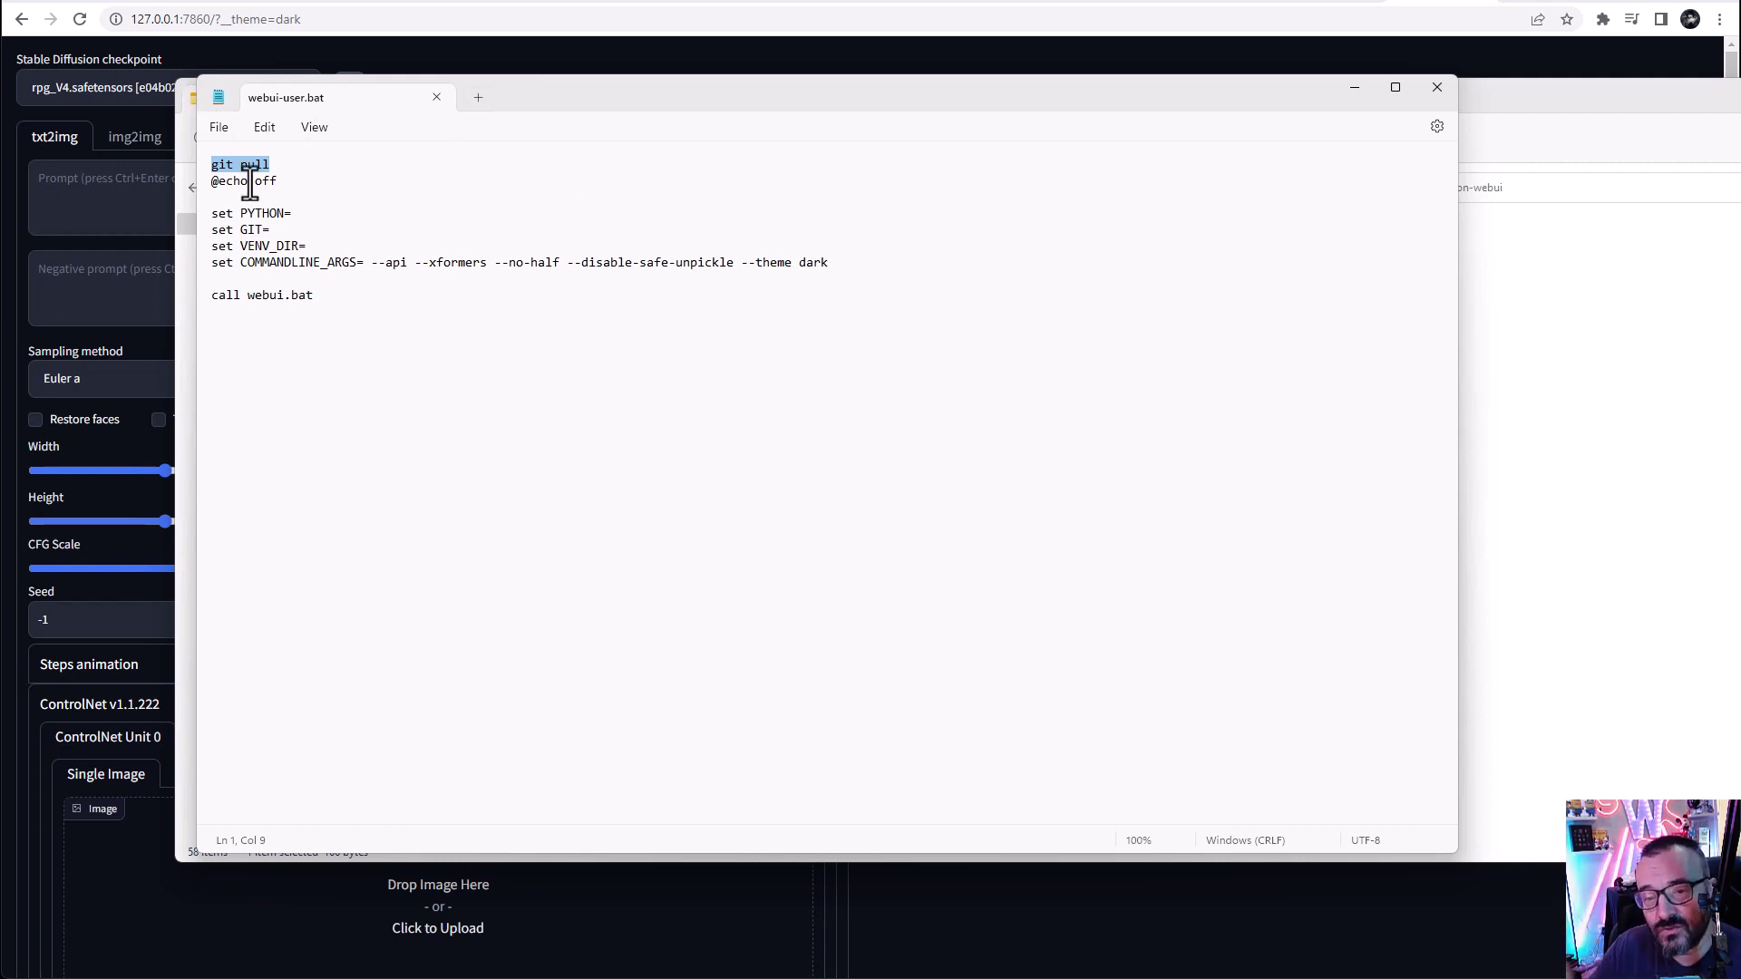
Step: Check installed extensions for updates in the web UI and apply them with a UI restart
click(1010, 925)
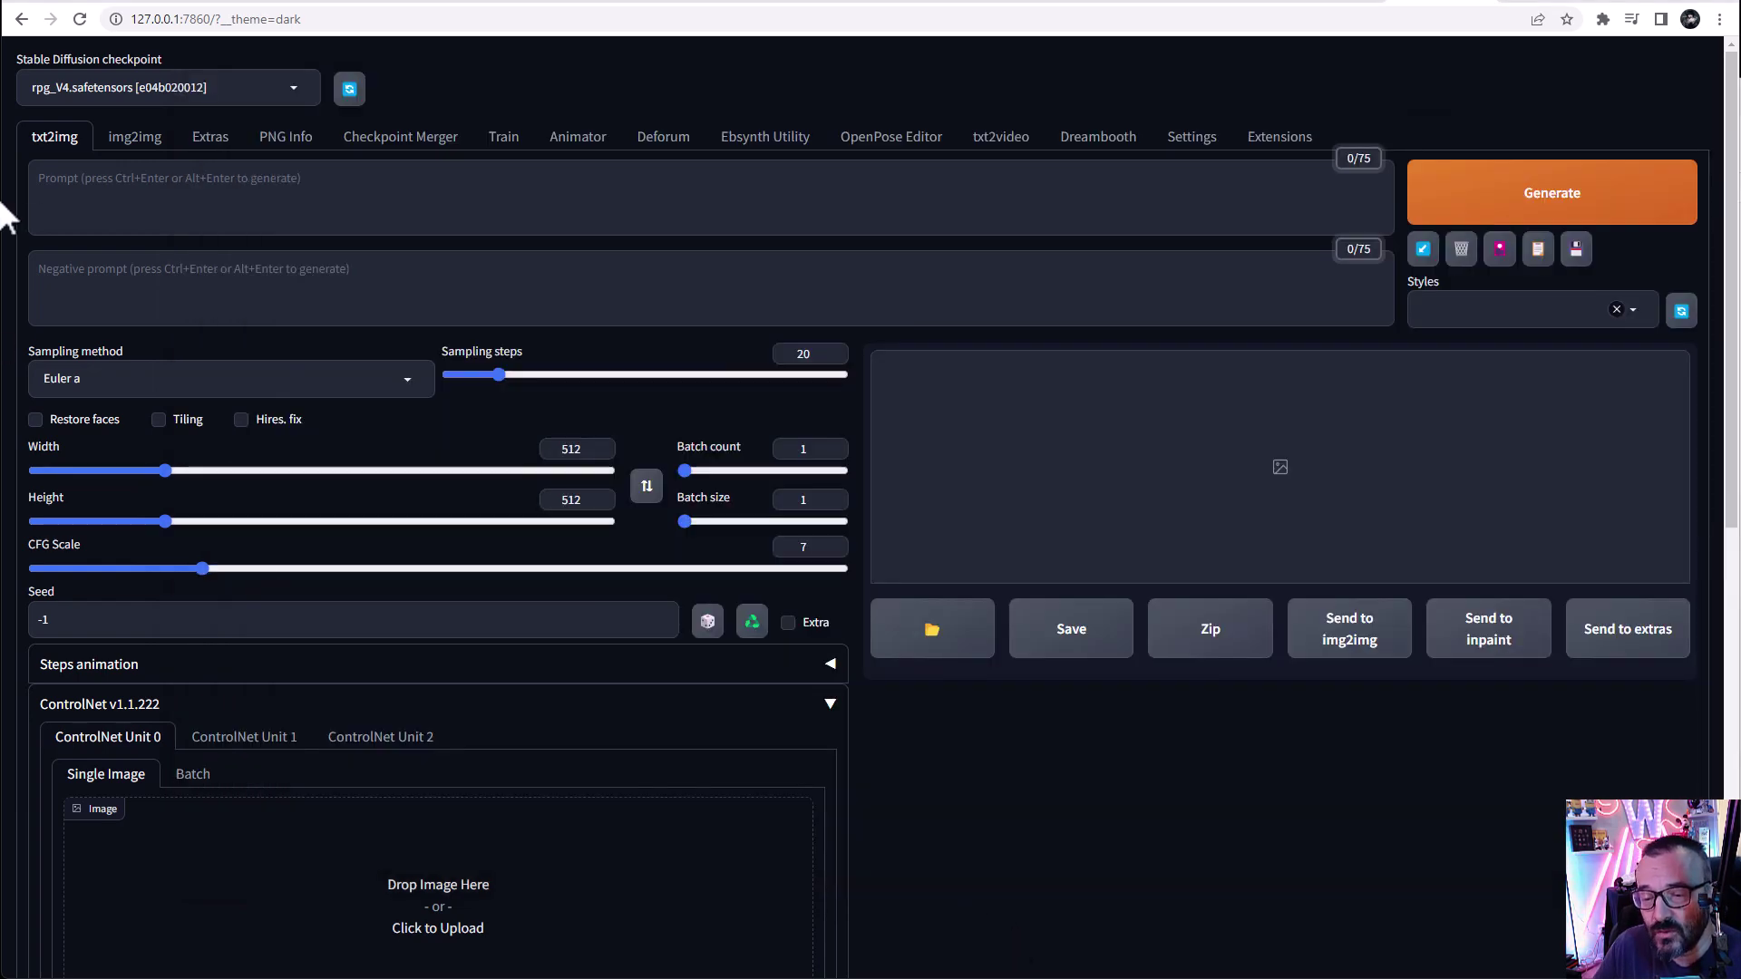
click(1298, 148)
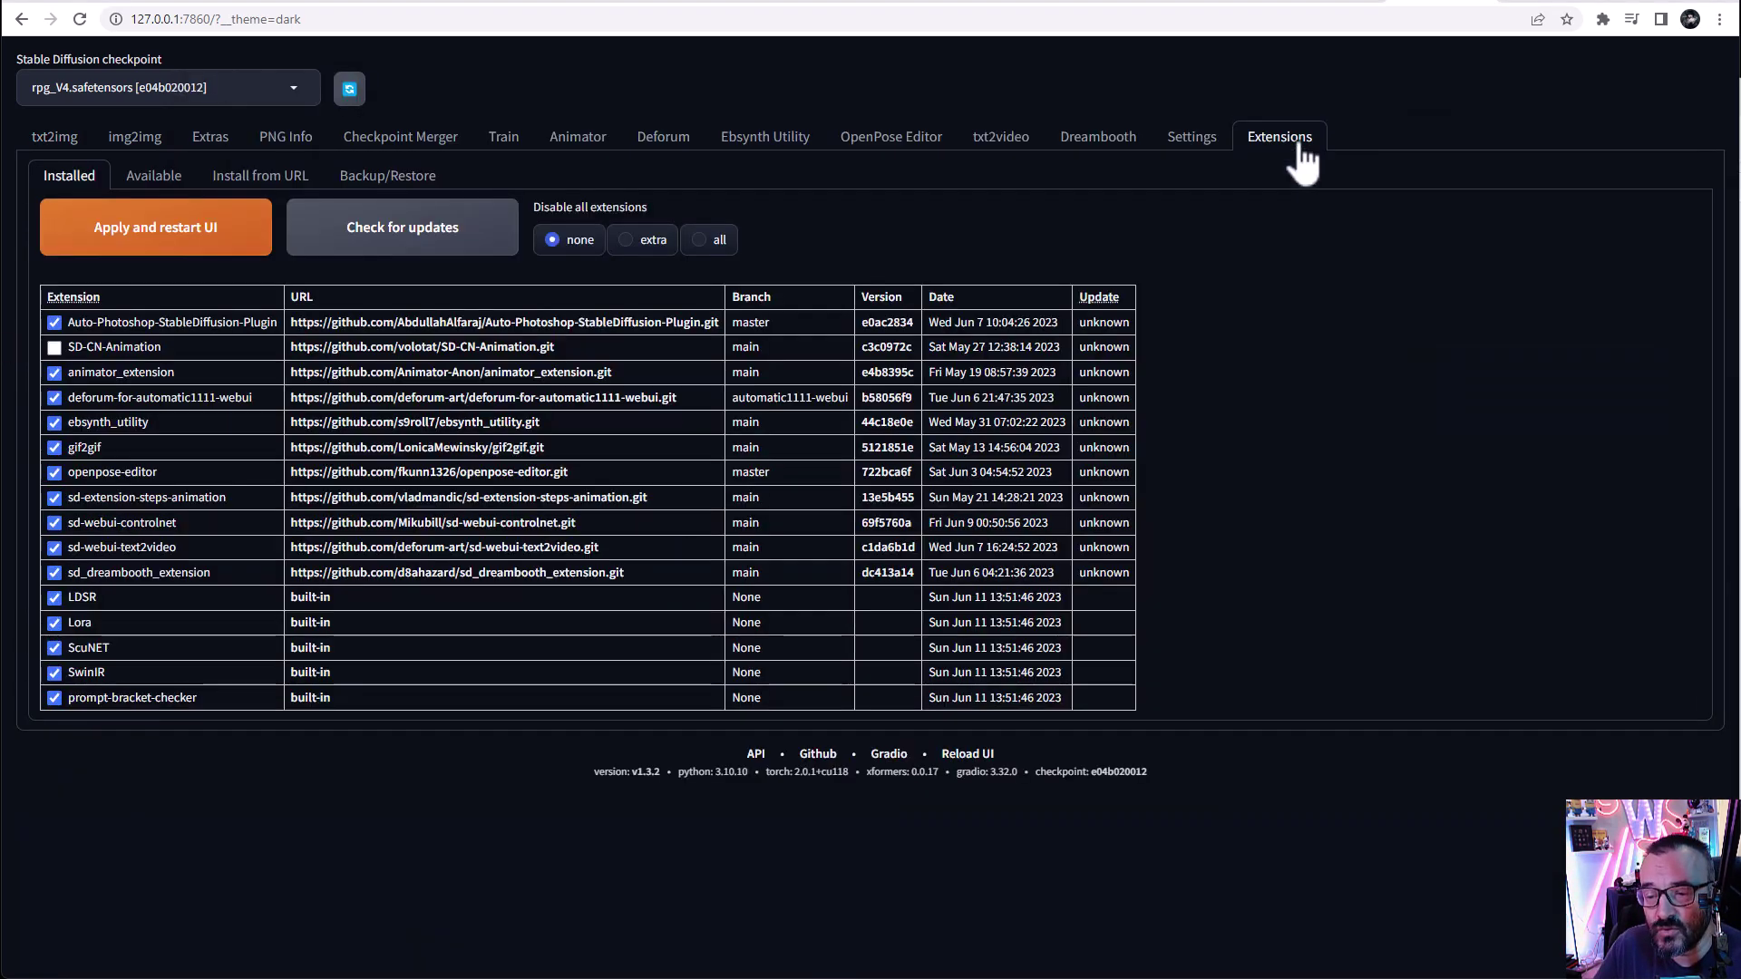
click(400, 238)
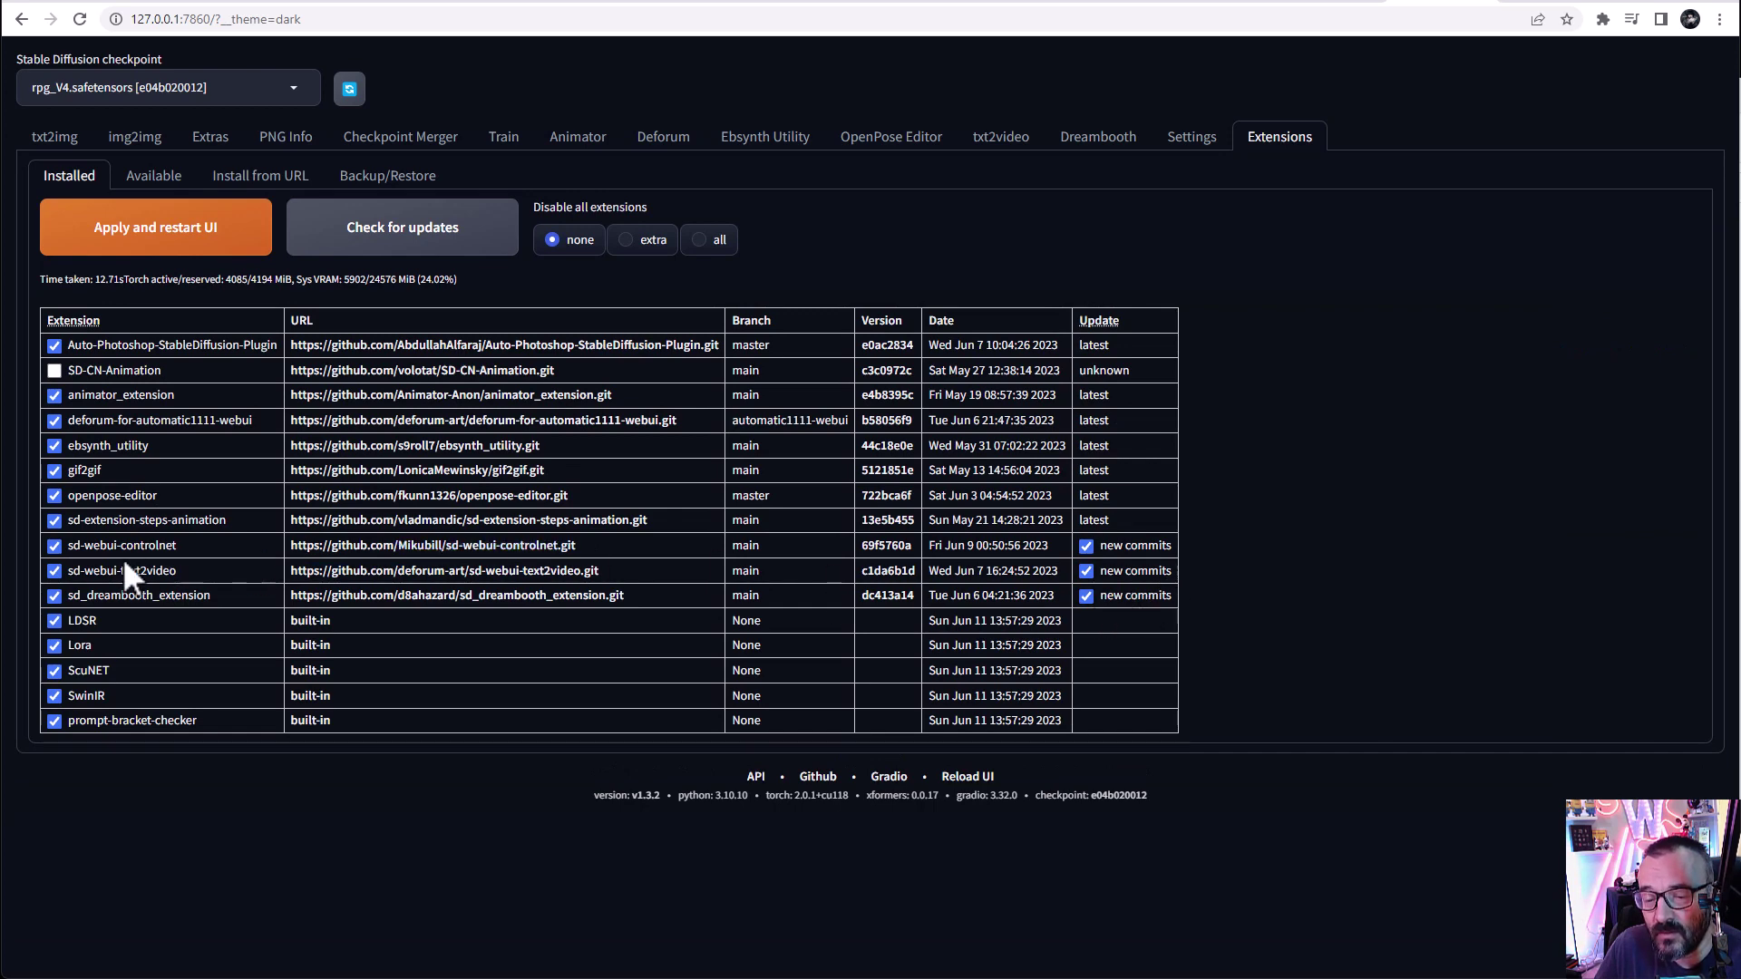
click(195, 232)
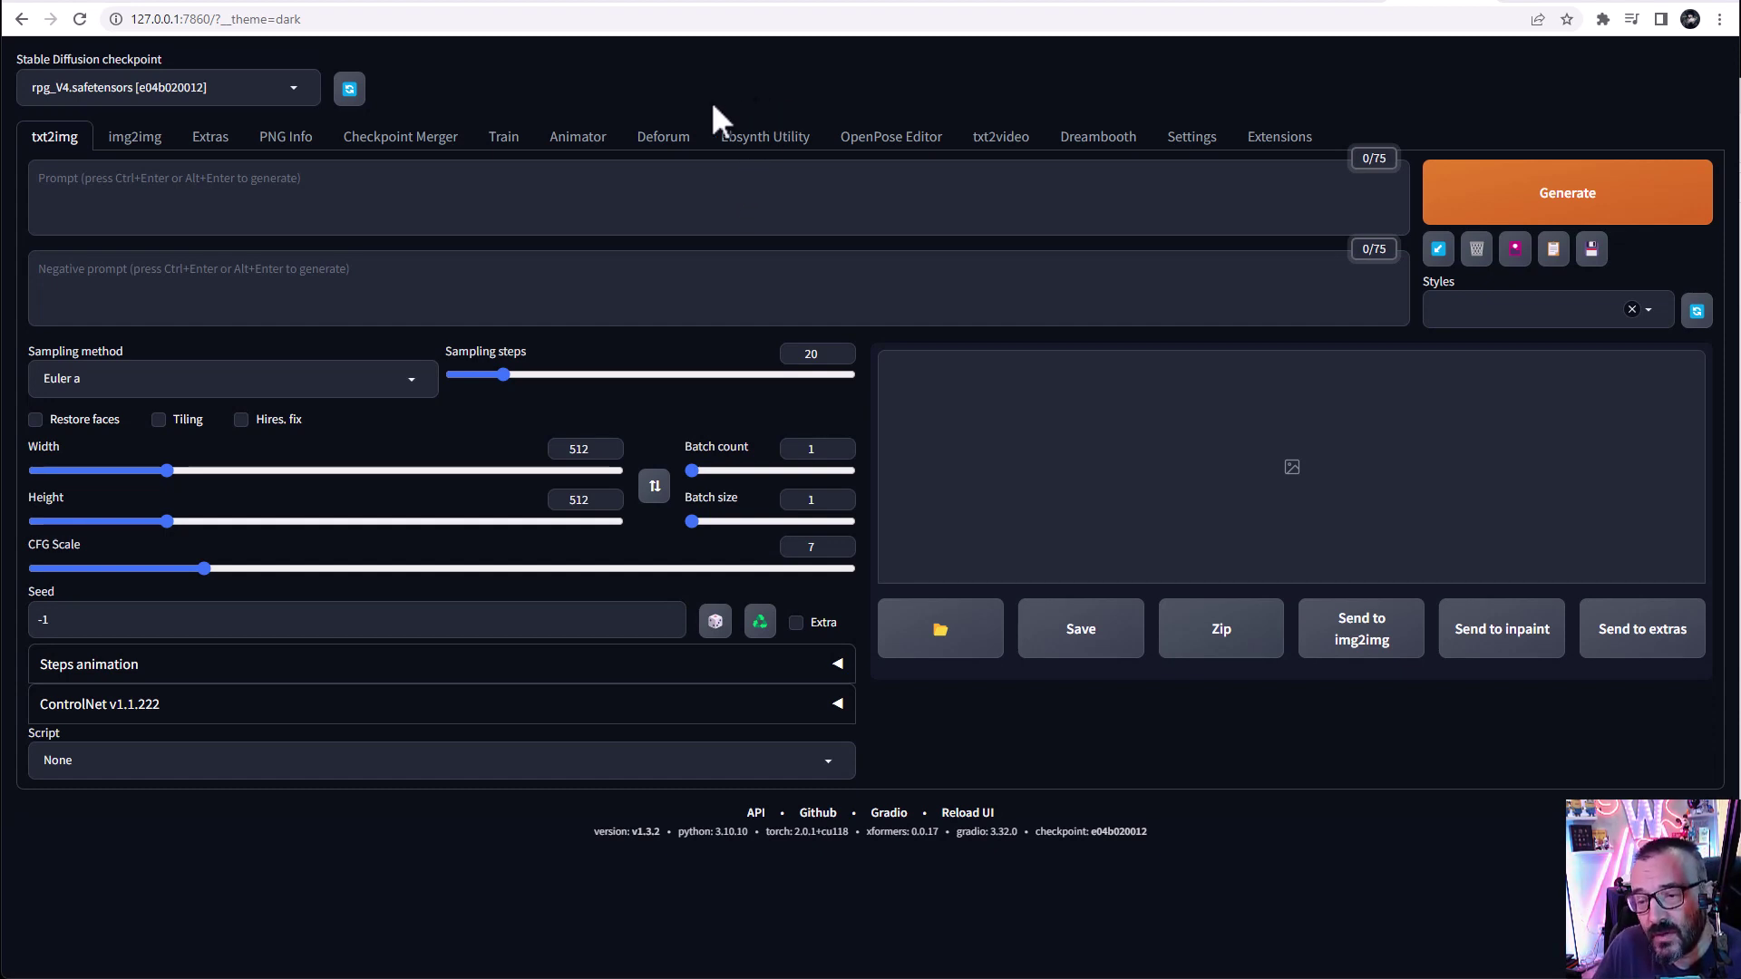
Step: Switch to the ffmpeg.org tab showing the FFmpeg homepage
click(602, 5)
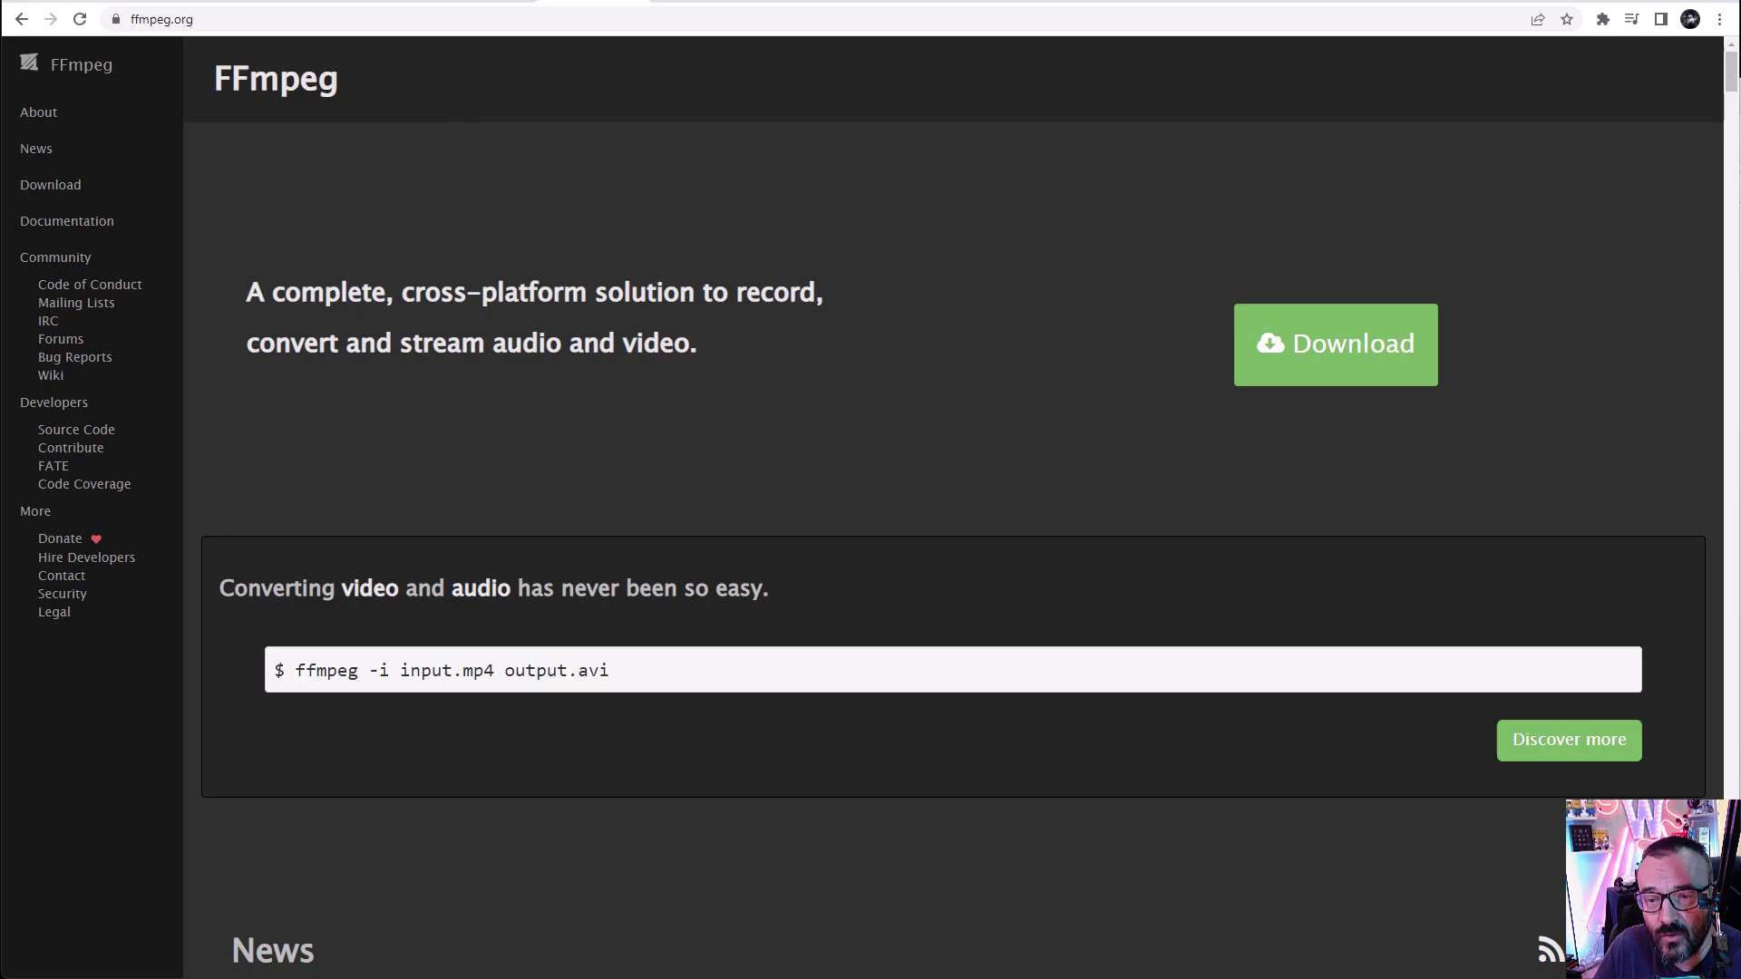
Step: Switch to the 127.0.0.1:7860 tab showing txt2img with the rpg_V4 checkpoint
click(361, 3)
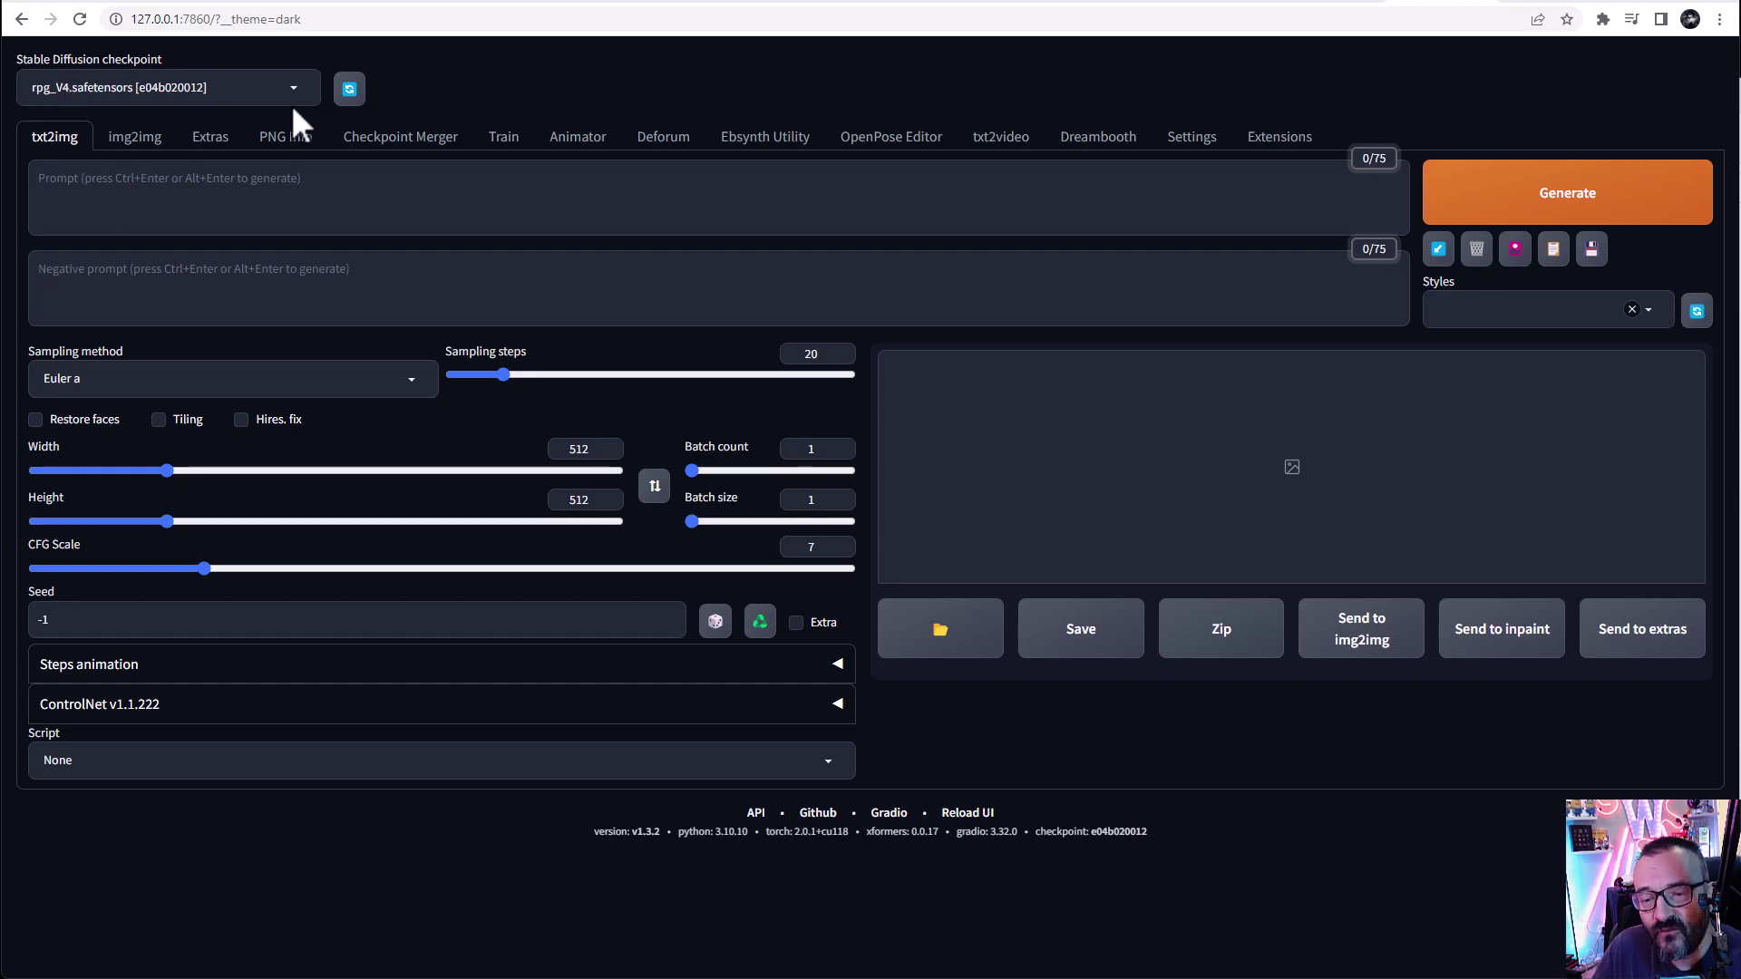
Step: Switch to Civitai's Highest Rated model gallery and look over its Model types filter options
click(253, 3)
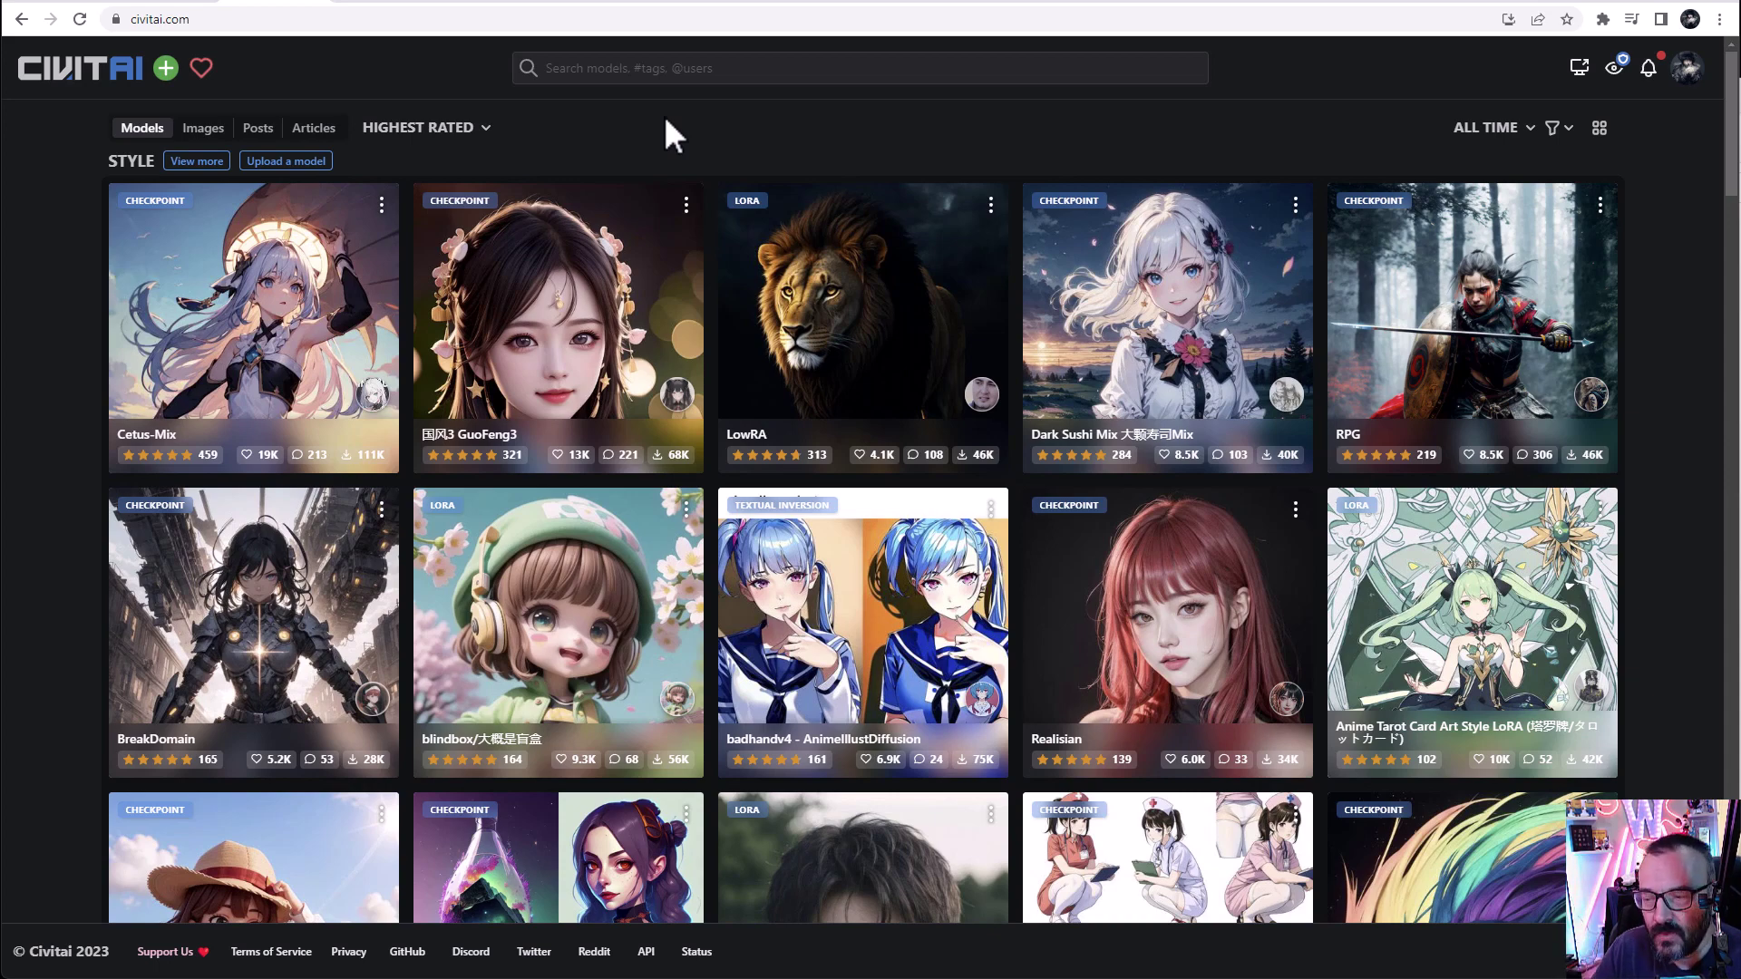
mouse_move(1614, 63)
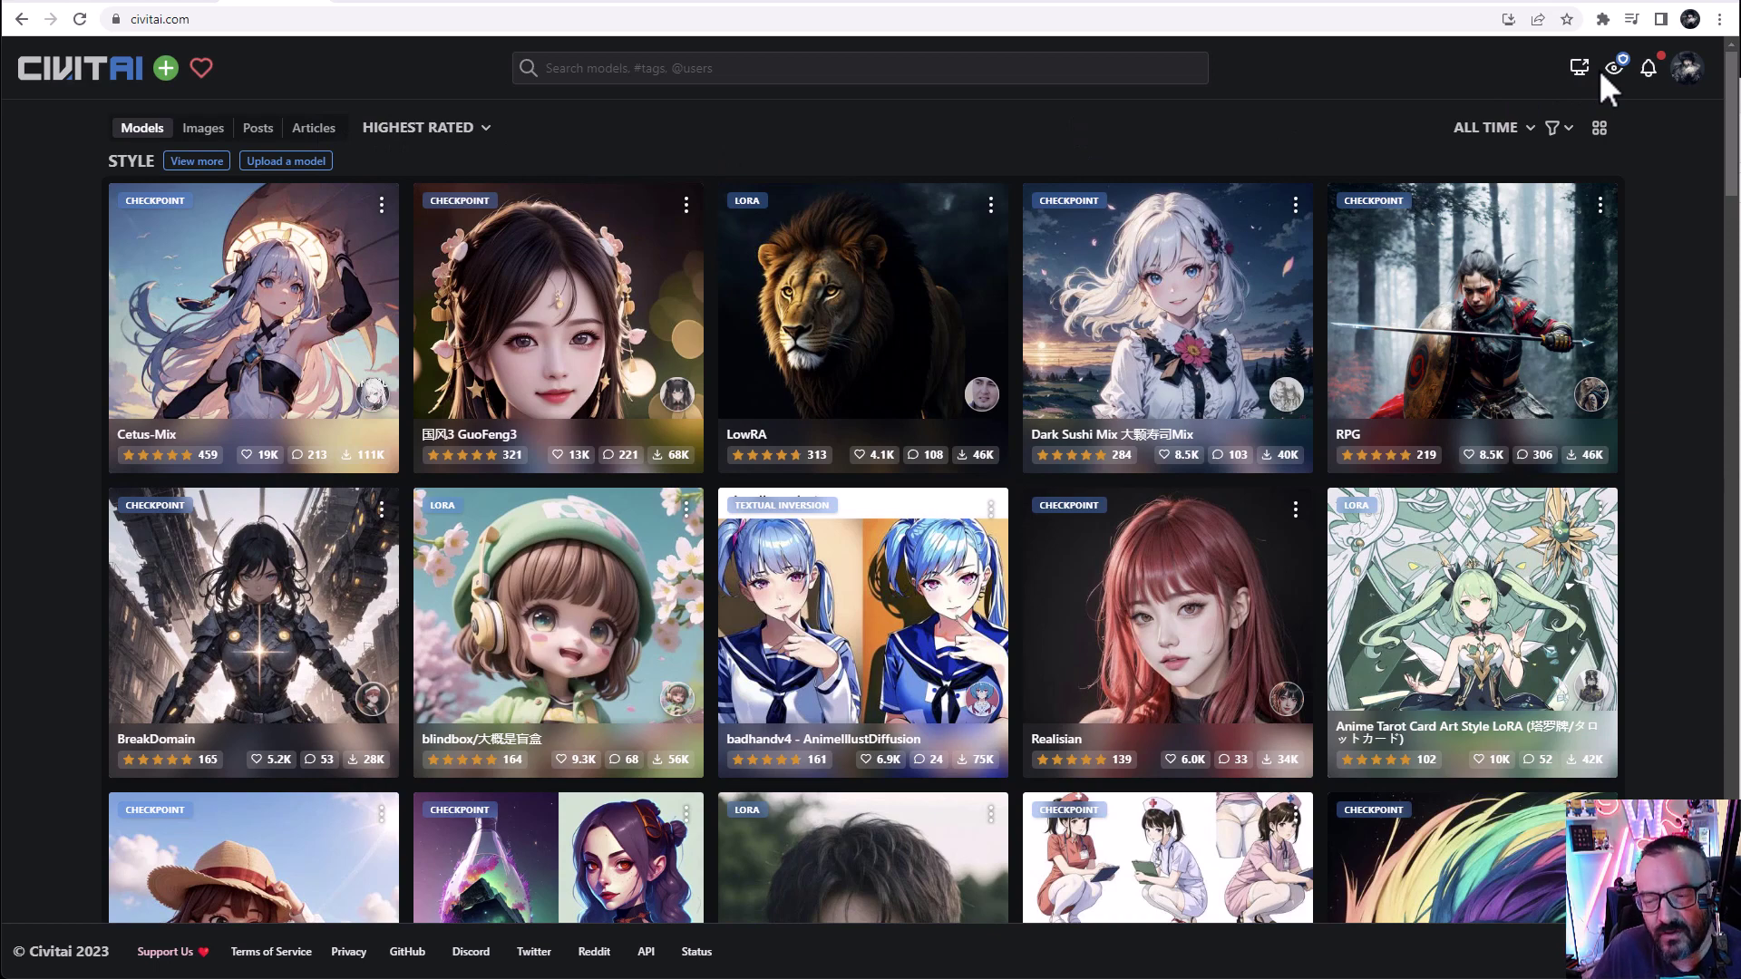
click(1555, 127)
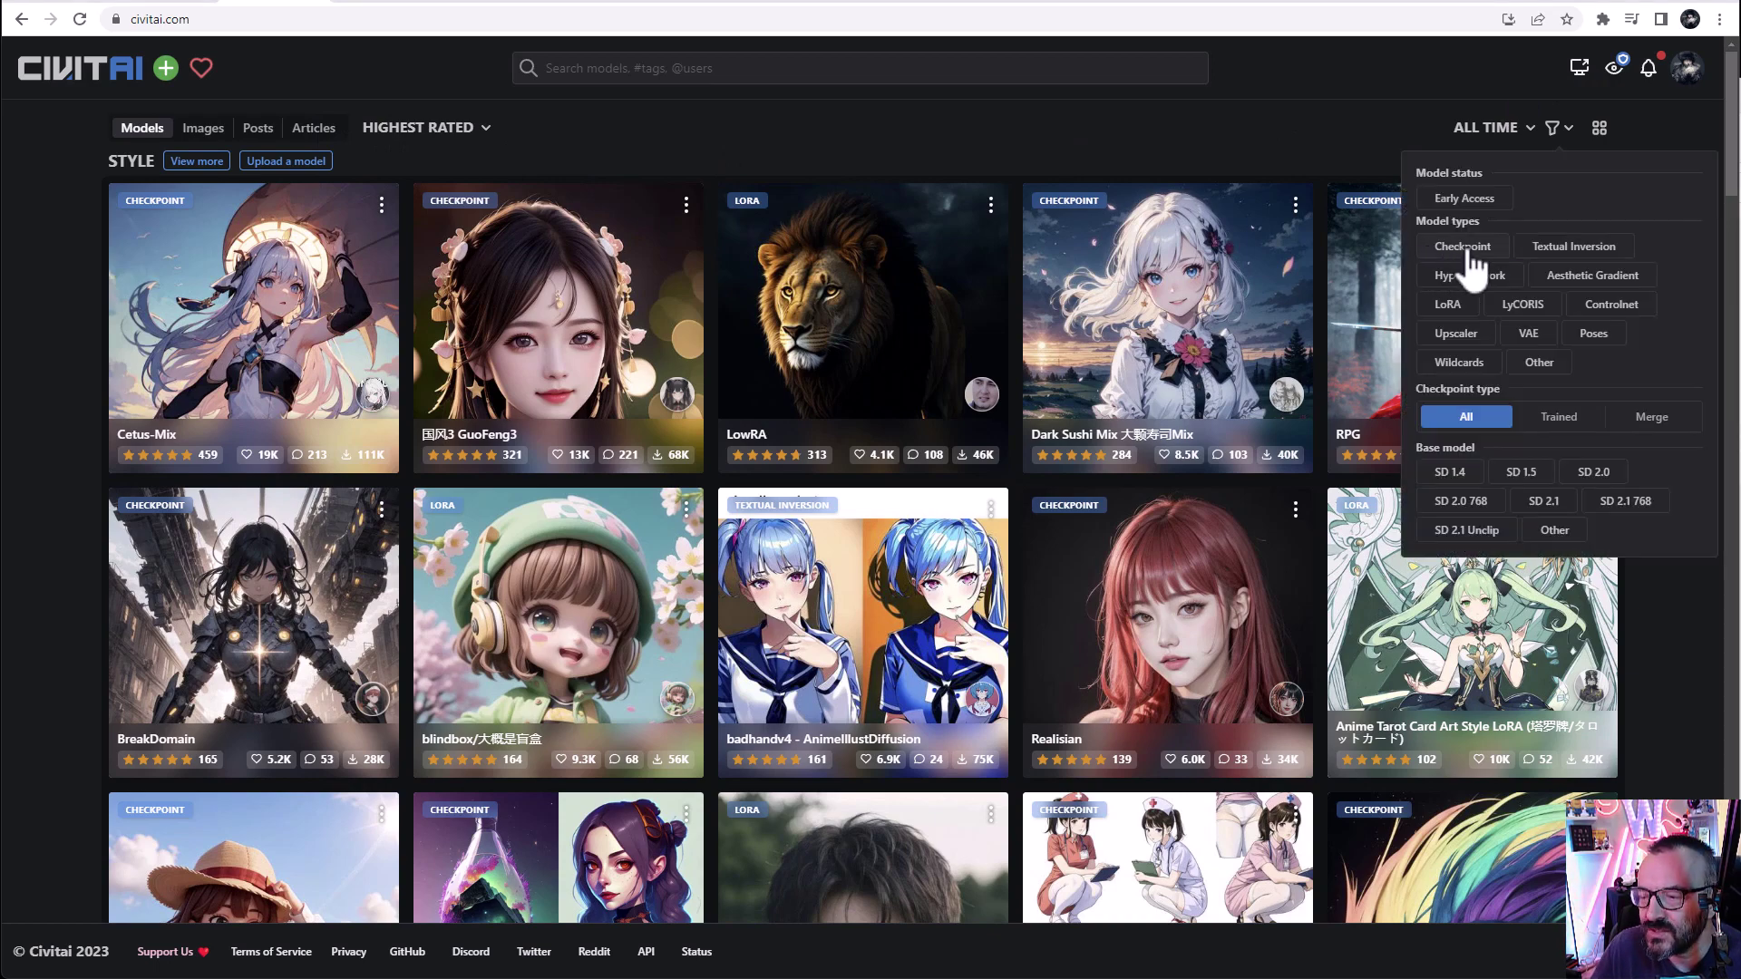
click(1142, 125)
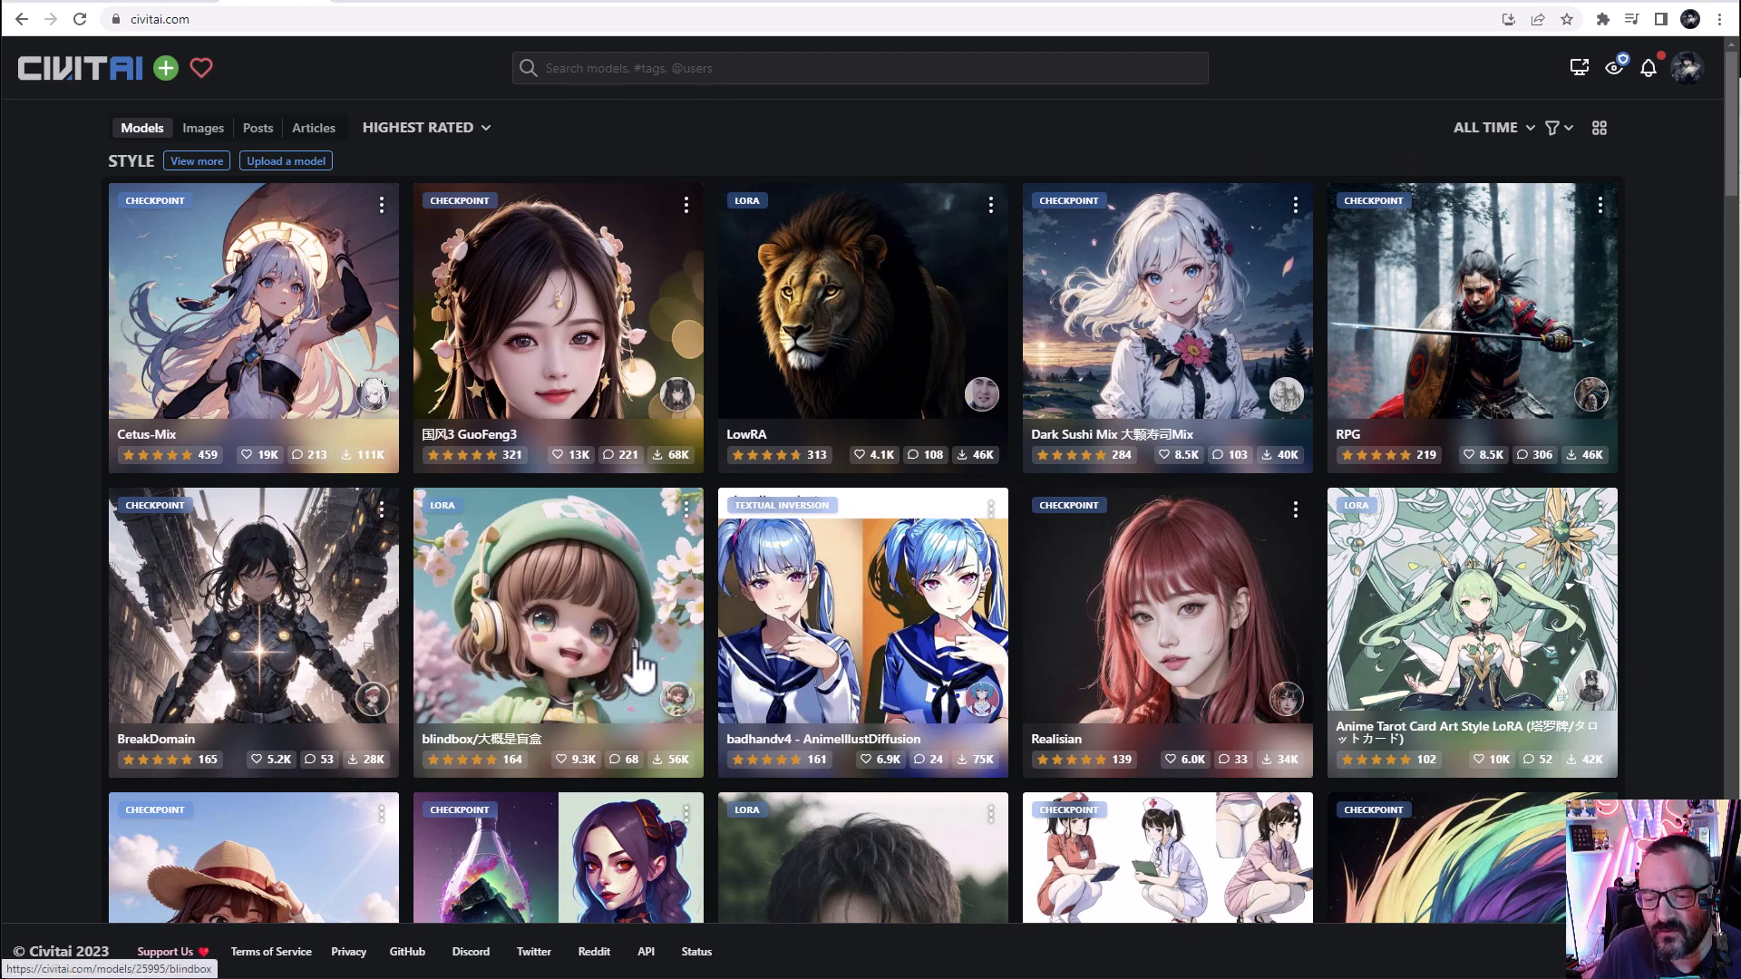
Step: Open the RPG V4 model page (1.99 GB SafeTensor), then switch to the stable-diffusion-webui folder
click(1462, 361)
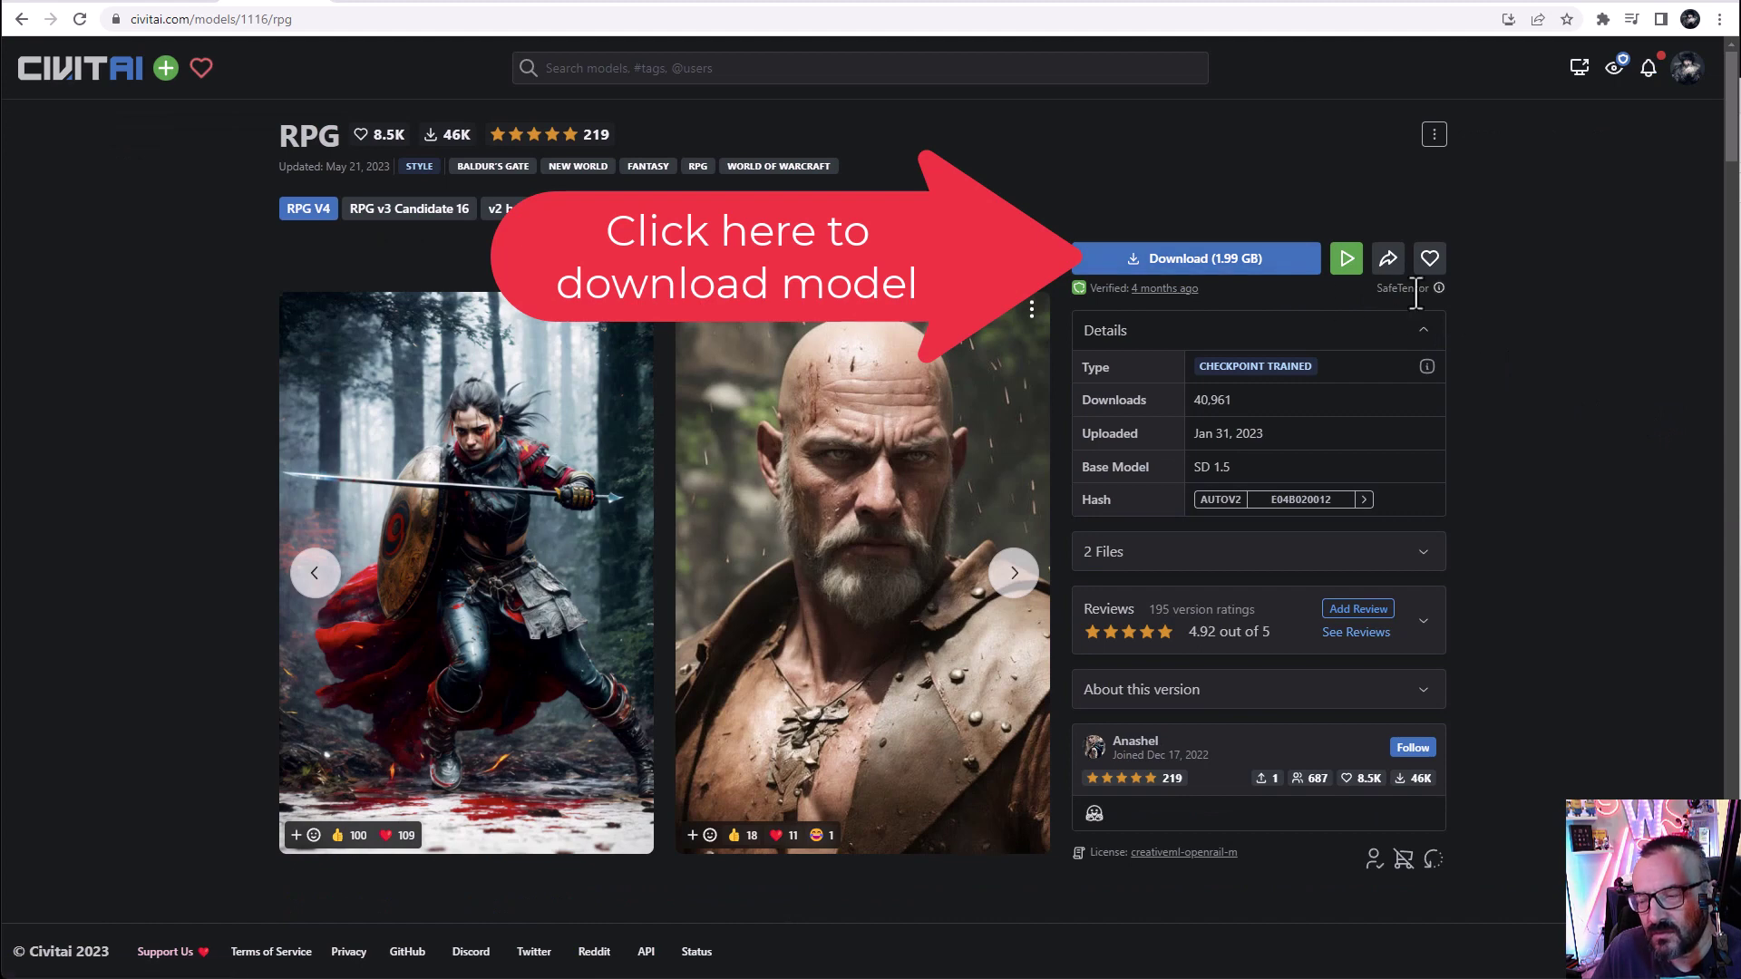
drag(1435, 297, 1373, 302)
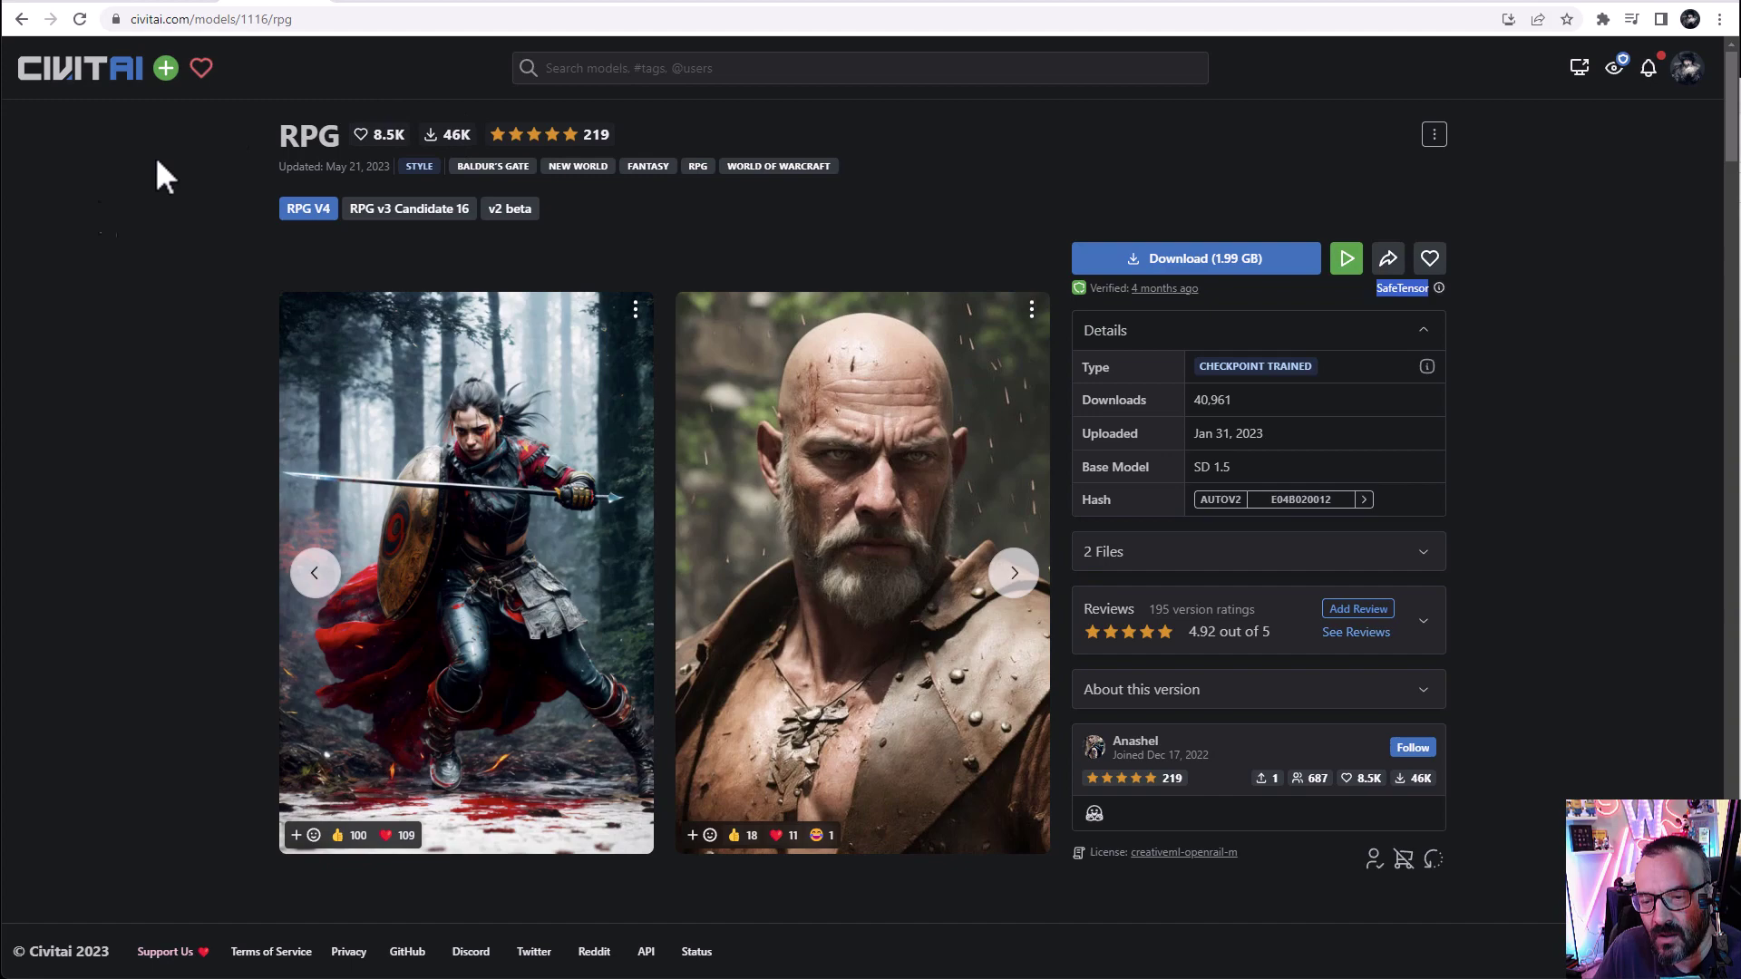
scroll(284, 447, down, 3)
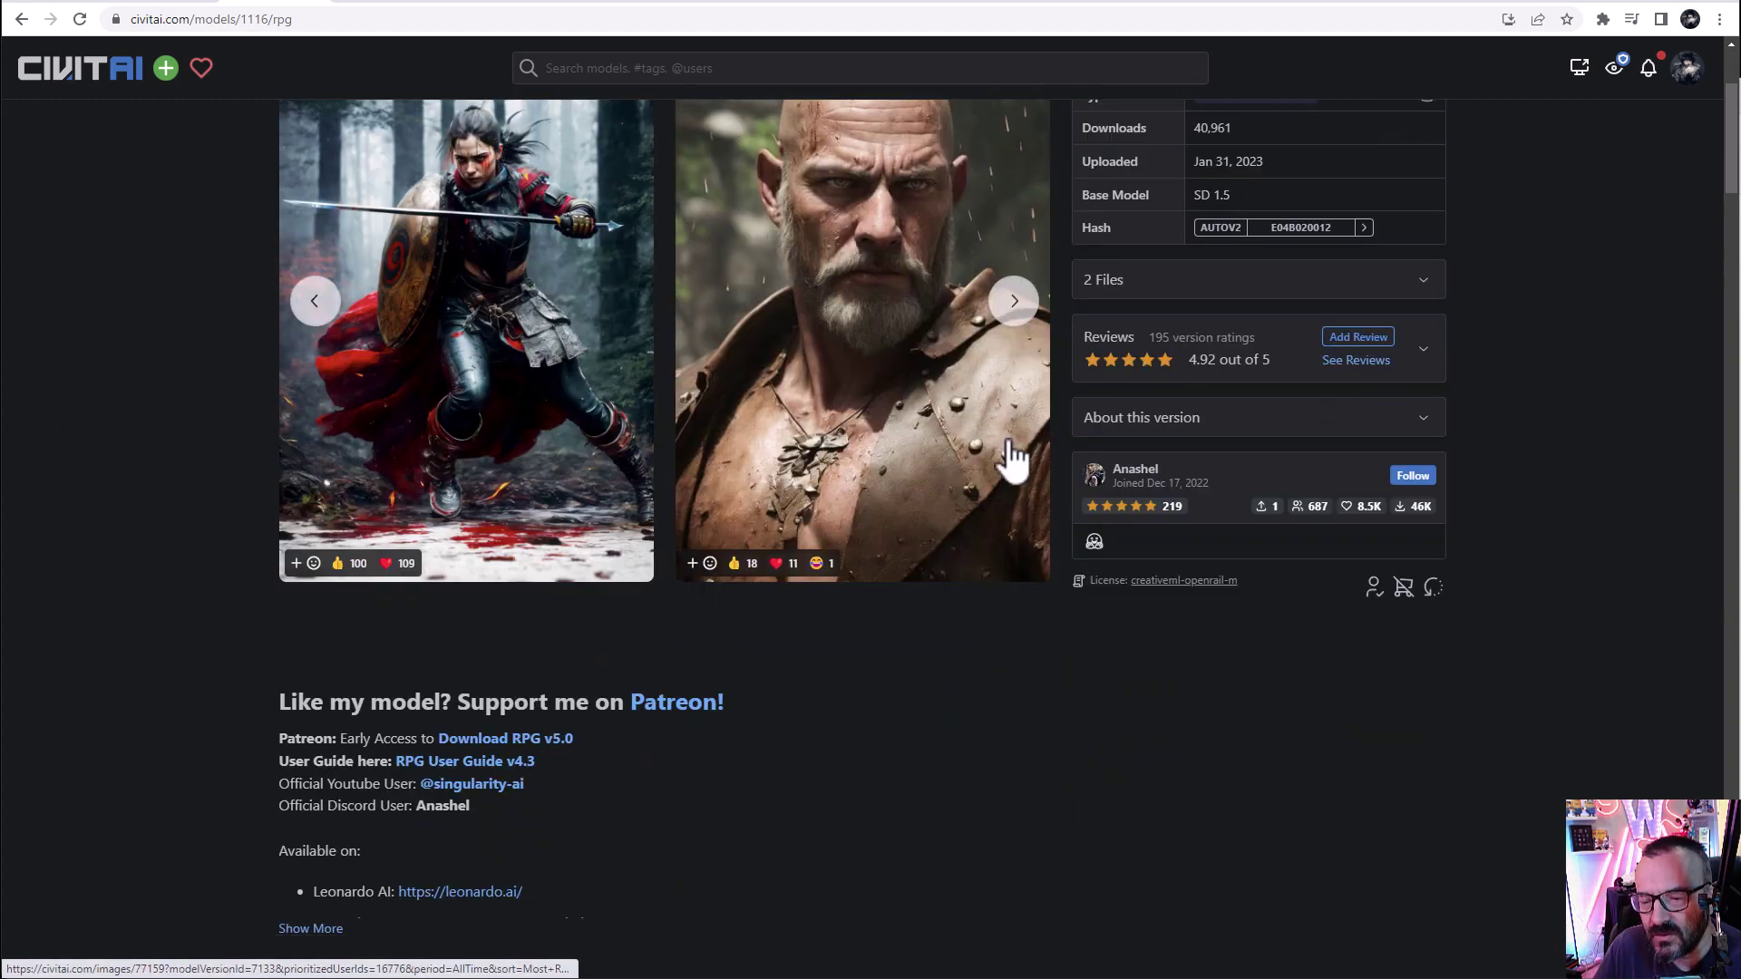
scroll(789, 394, down, 4)
scroll(787, 388, up, 6)
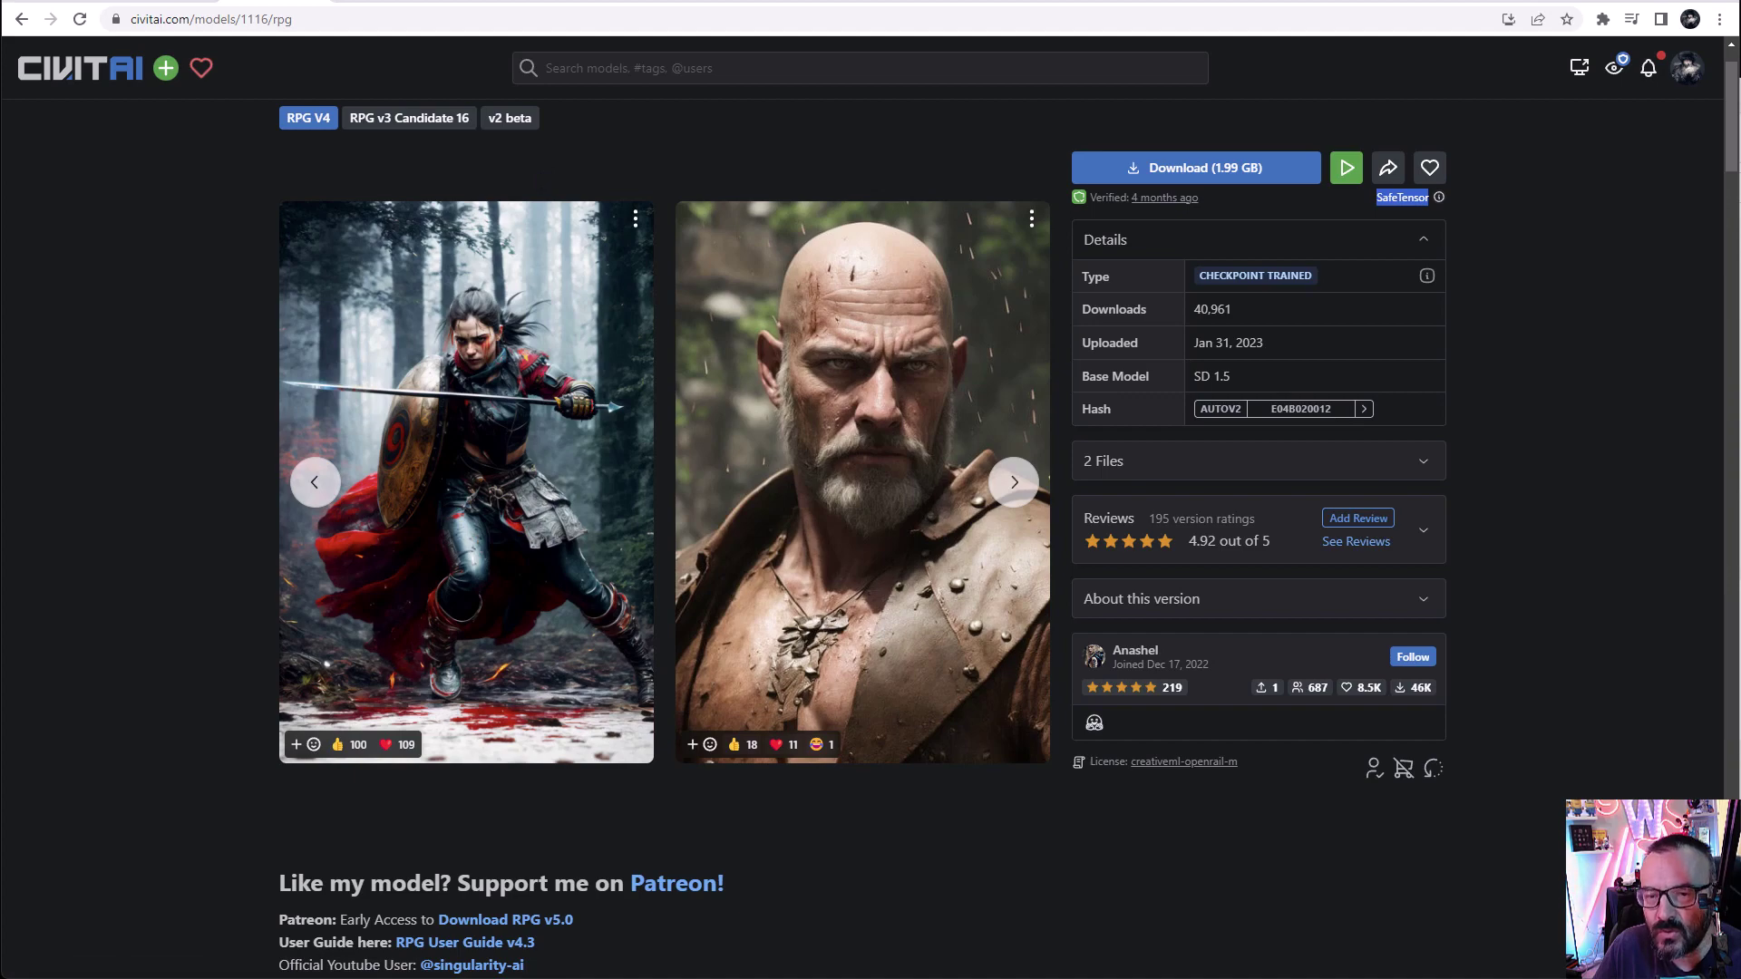
key(alt+Tab)
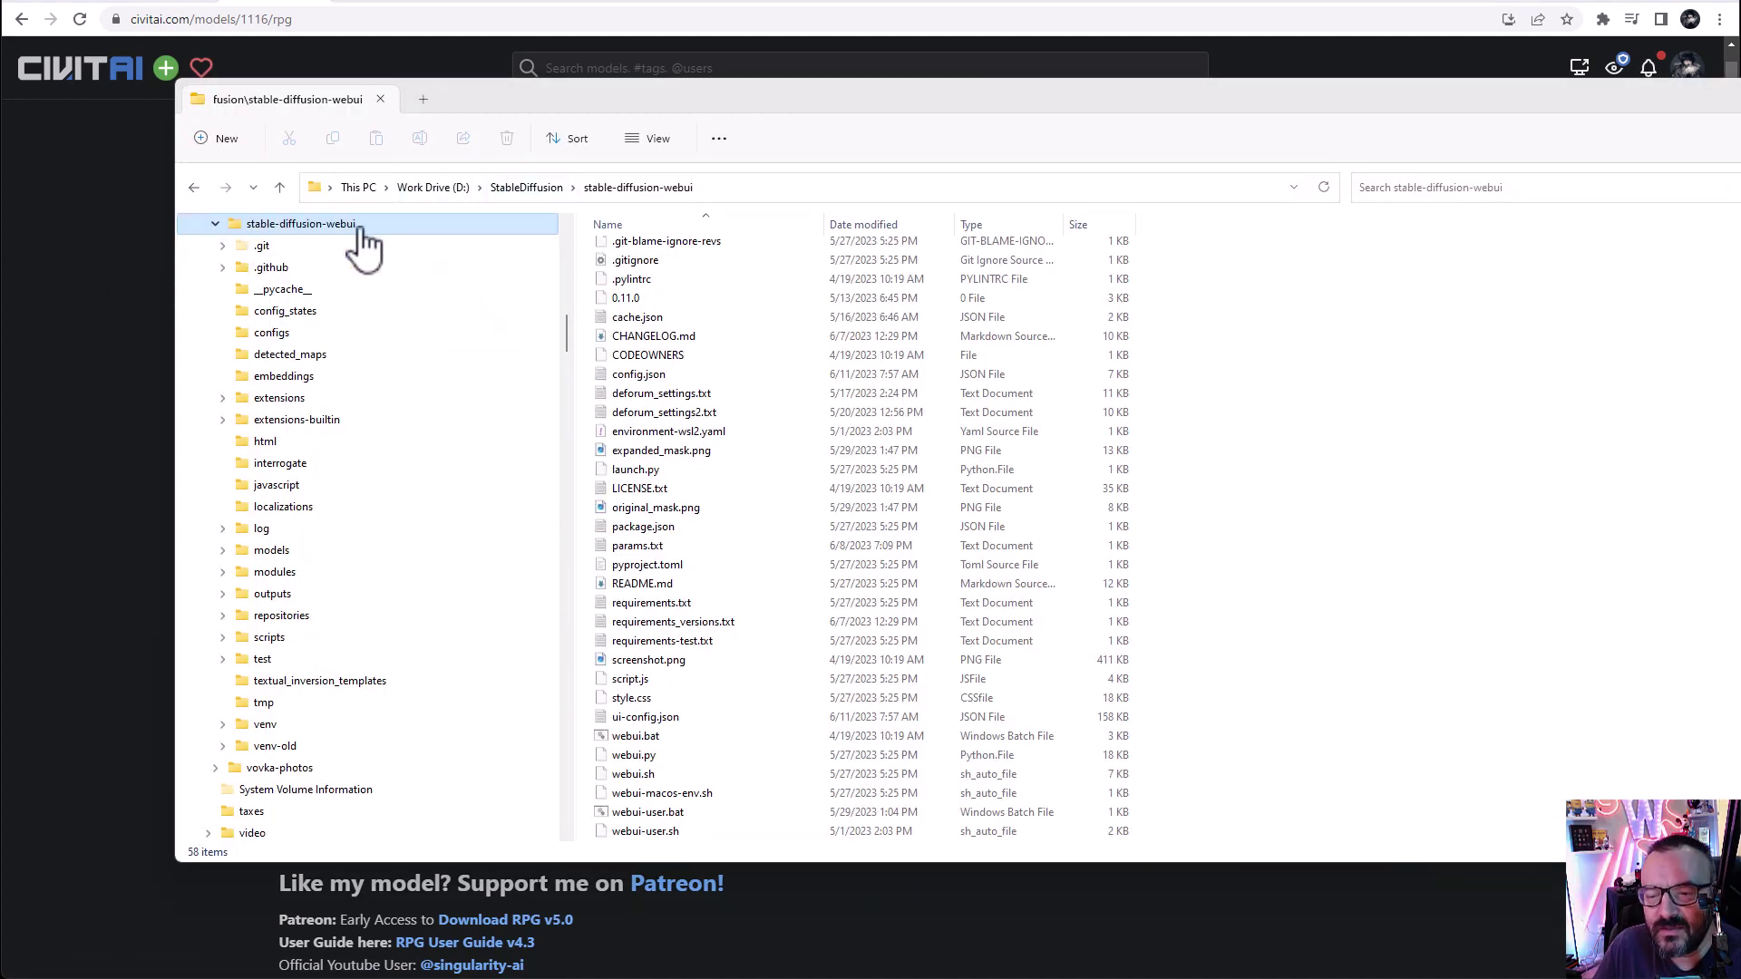
Step: Confirm rpg_V4.safetensors is in models\Stable-diffusion, then minimize File Explorer to show the RPG page
click(224, 550)
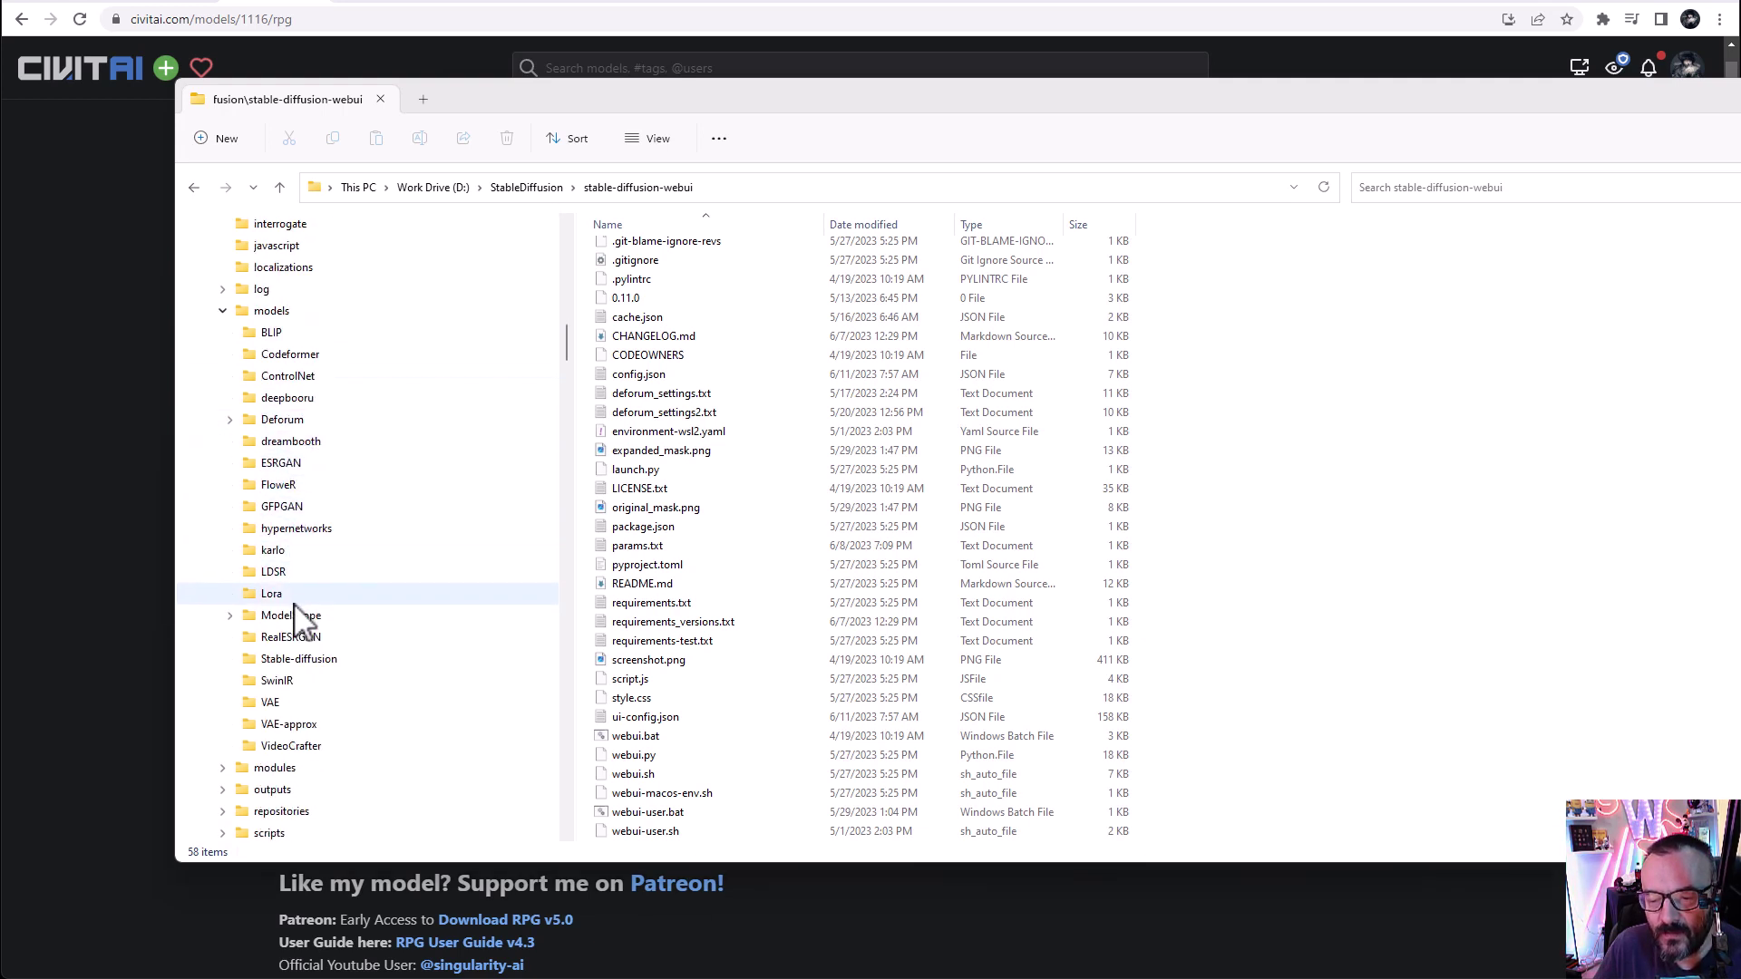
click(297, 662)
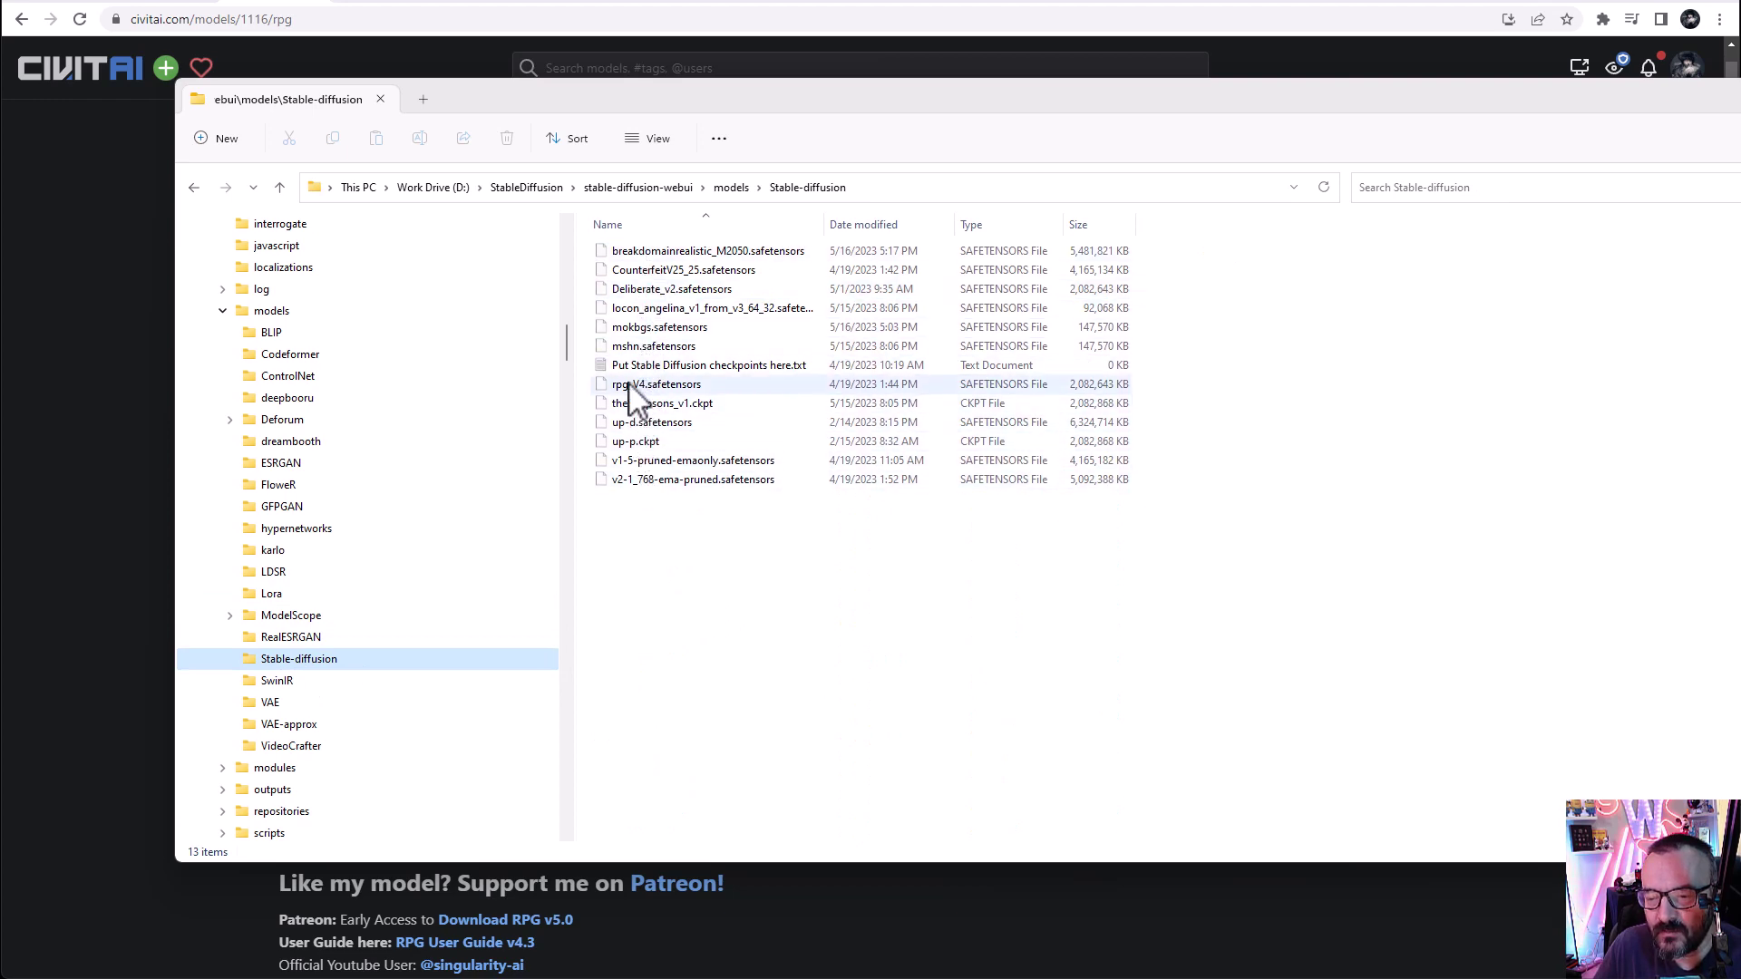
click(127, 319)
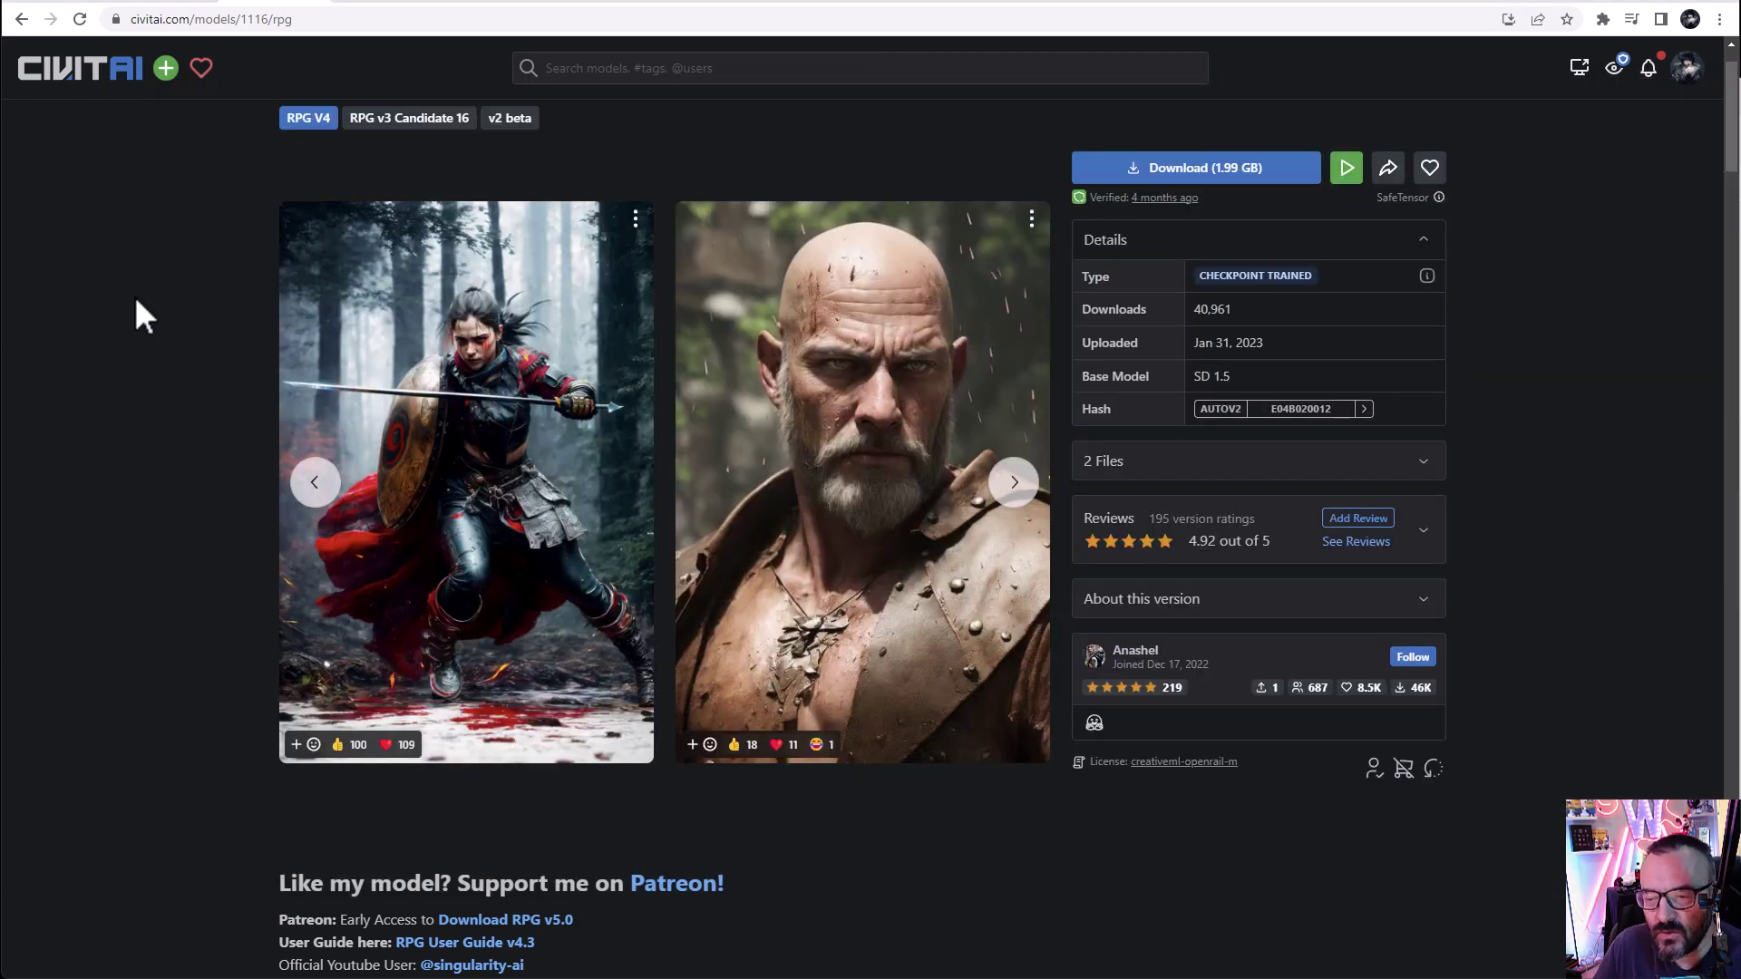
Step: Refresh the web UI's checkpoint list, keeping rpg_V4.safetensors selected, then go on to mage.space
click(1411, 2)
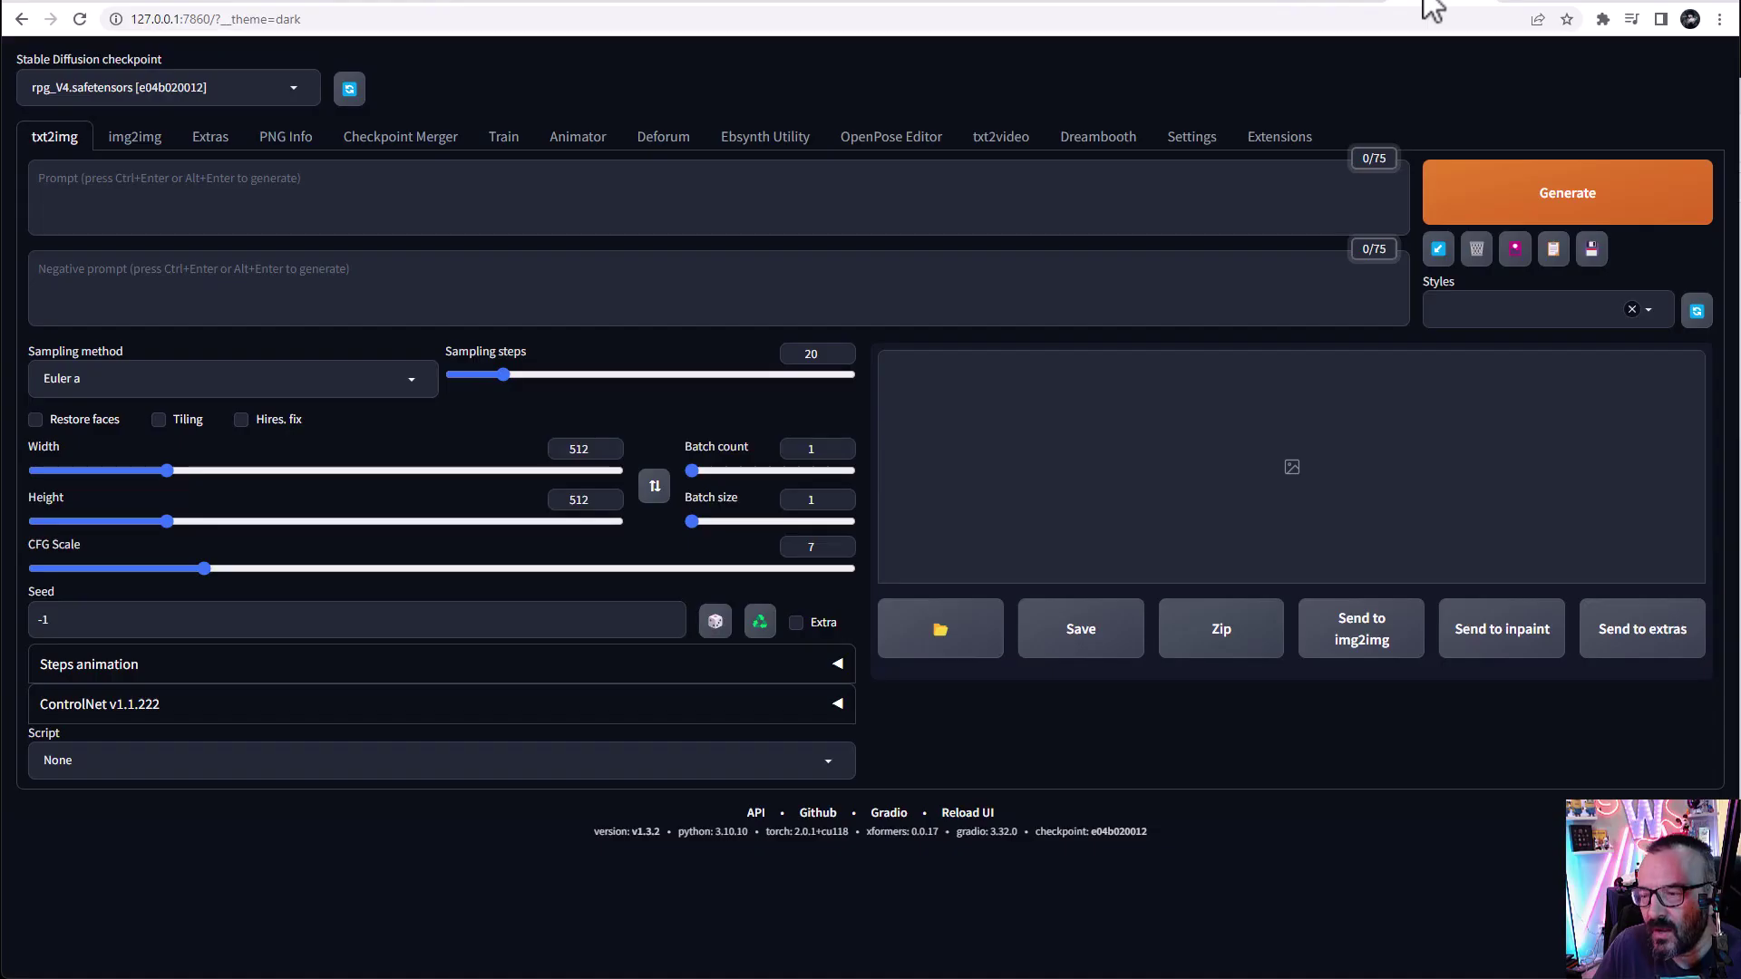
click(350, 89)
click(297, 94)
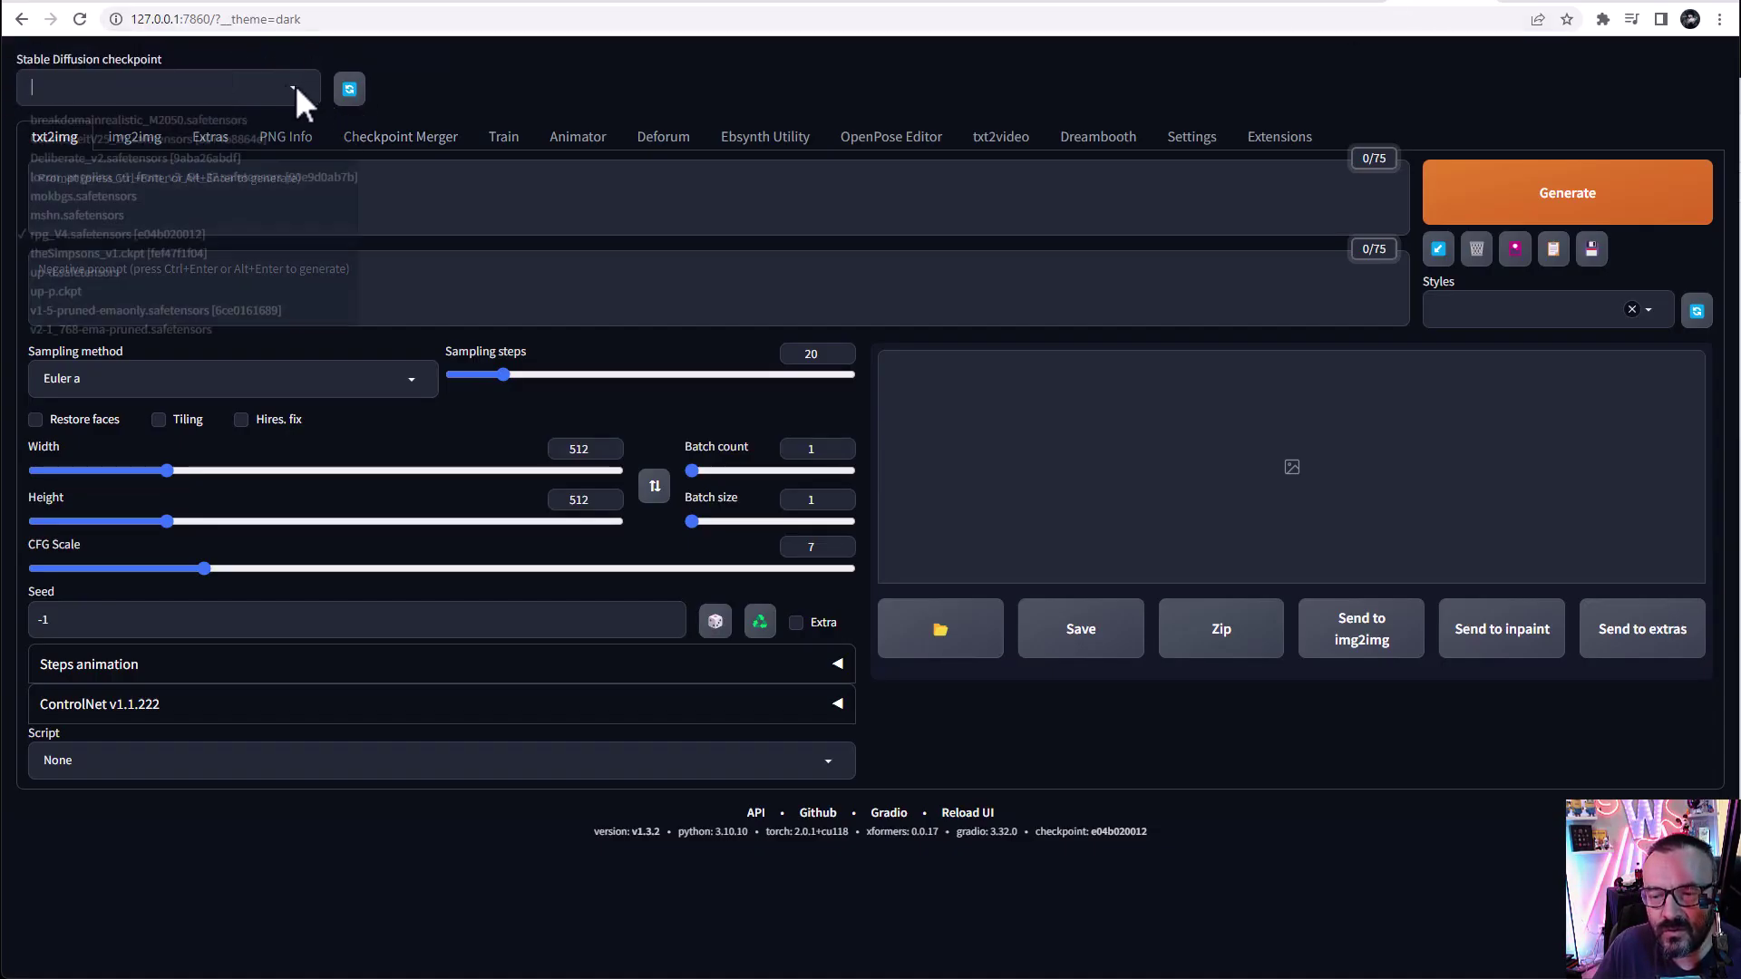
click(531, 93)
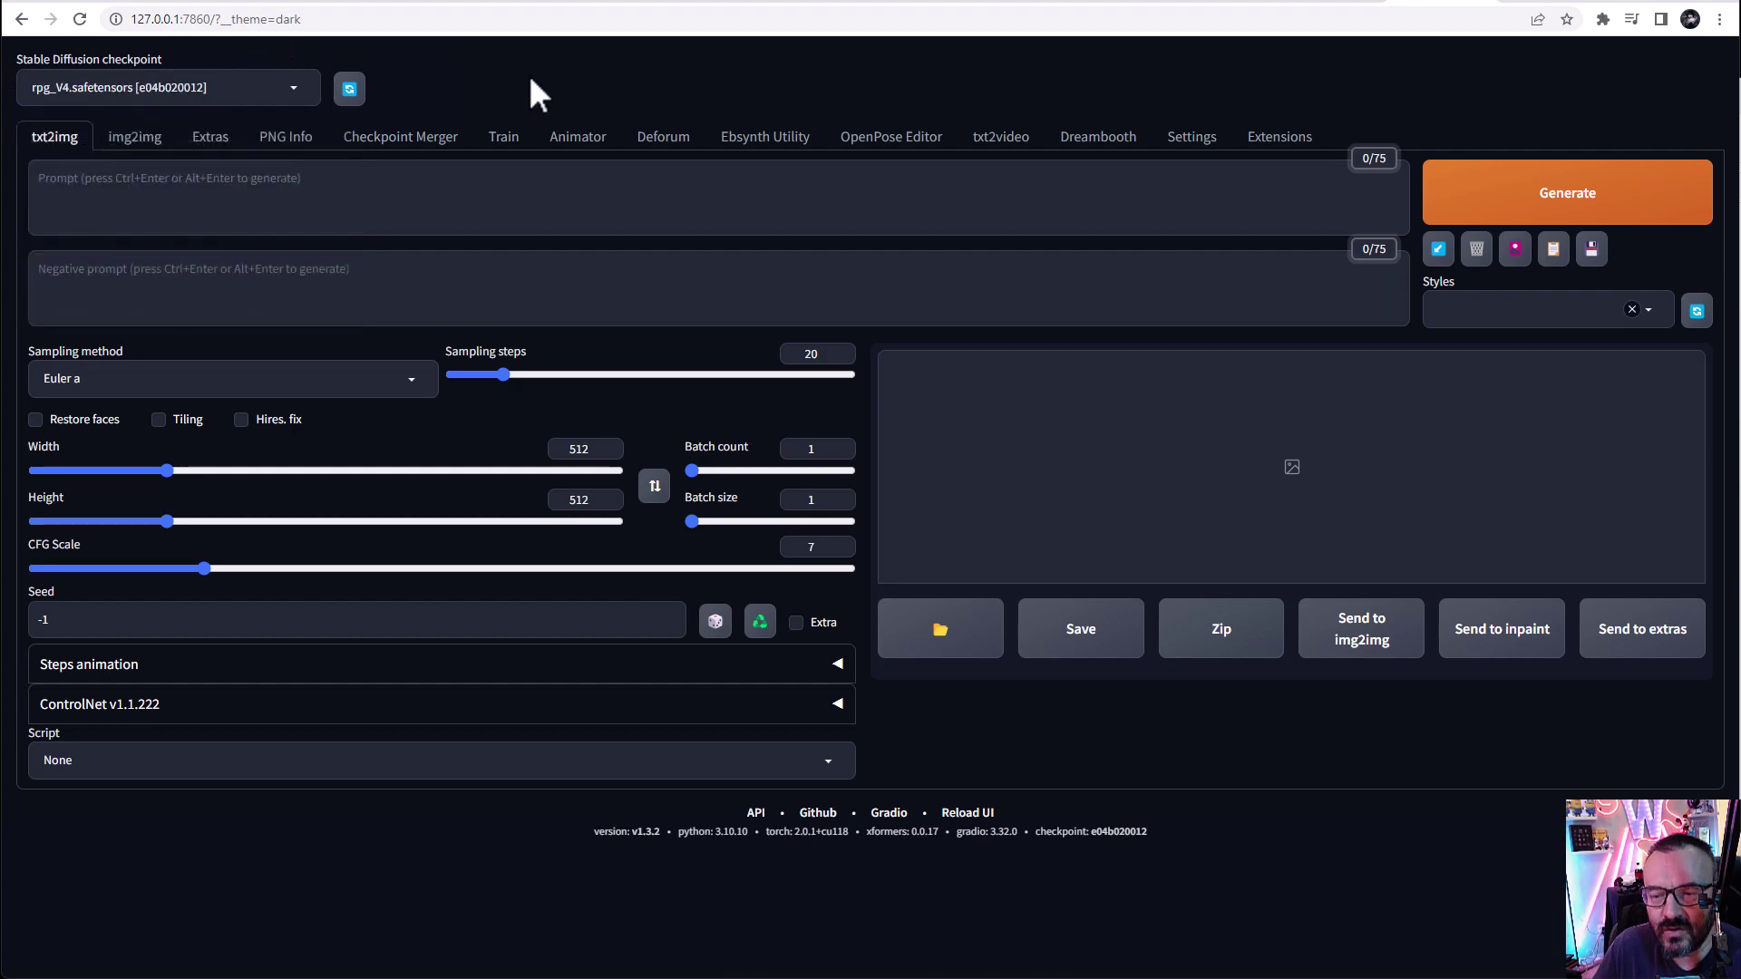
click(269, 5)
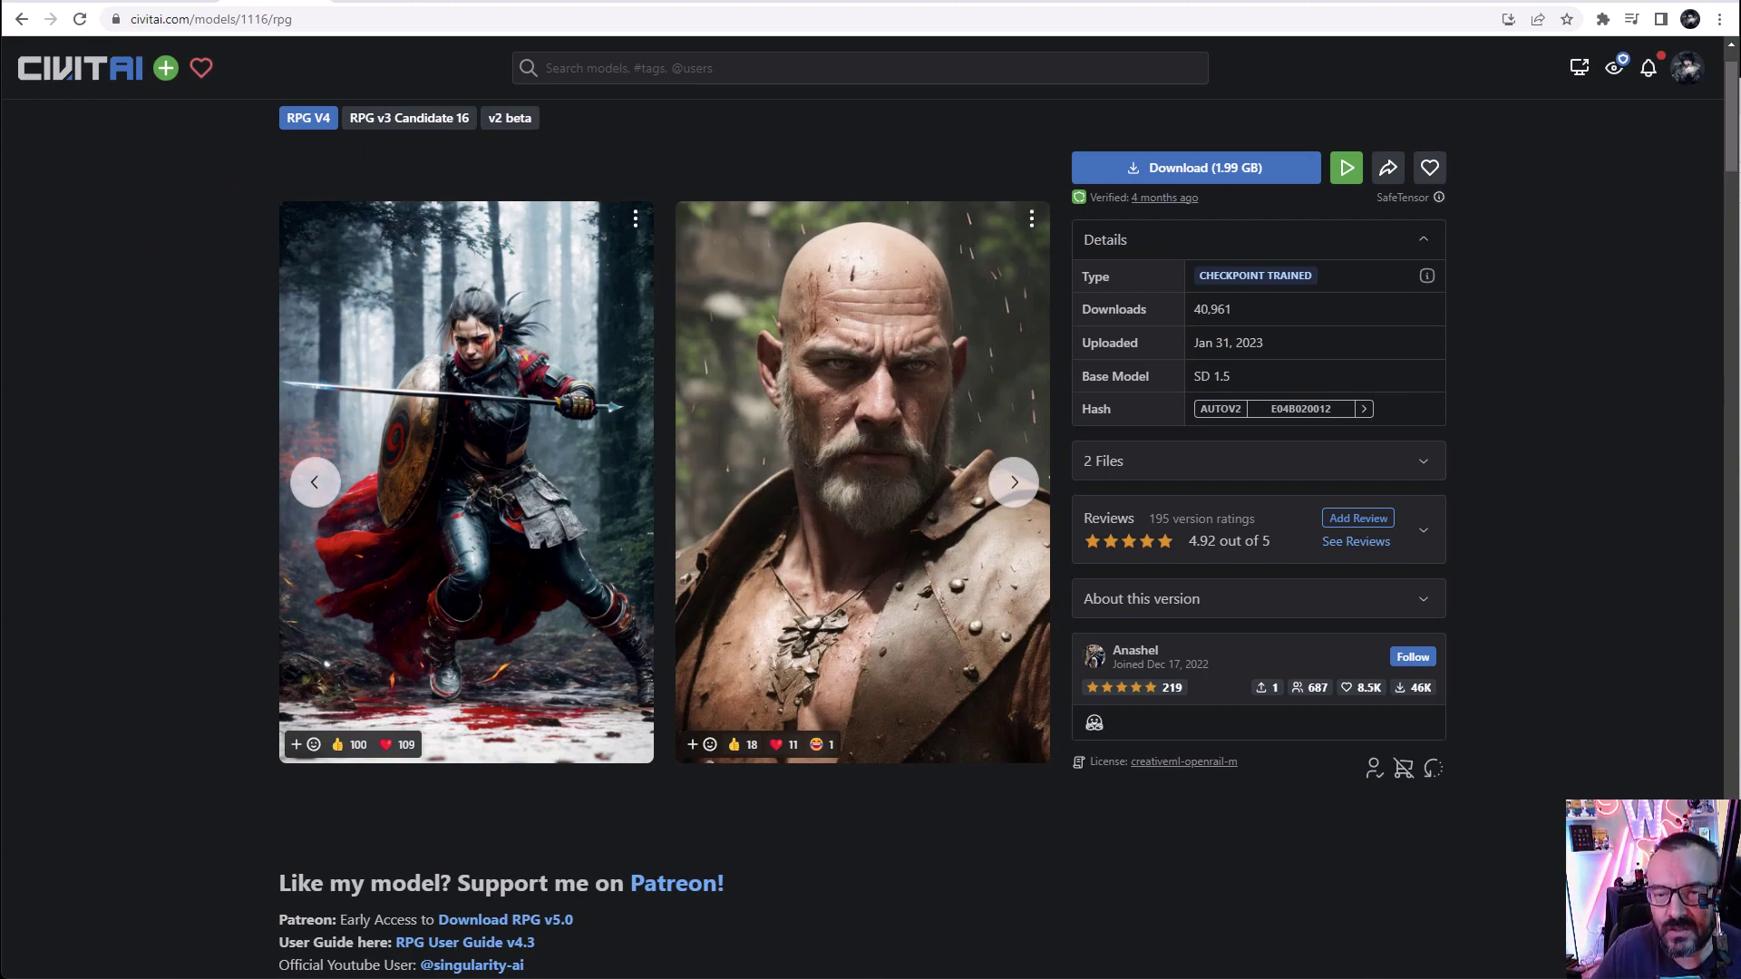
key(ctrl+Tab)
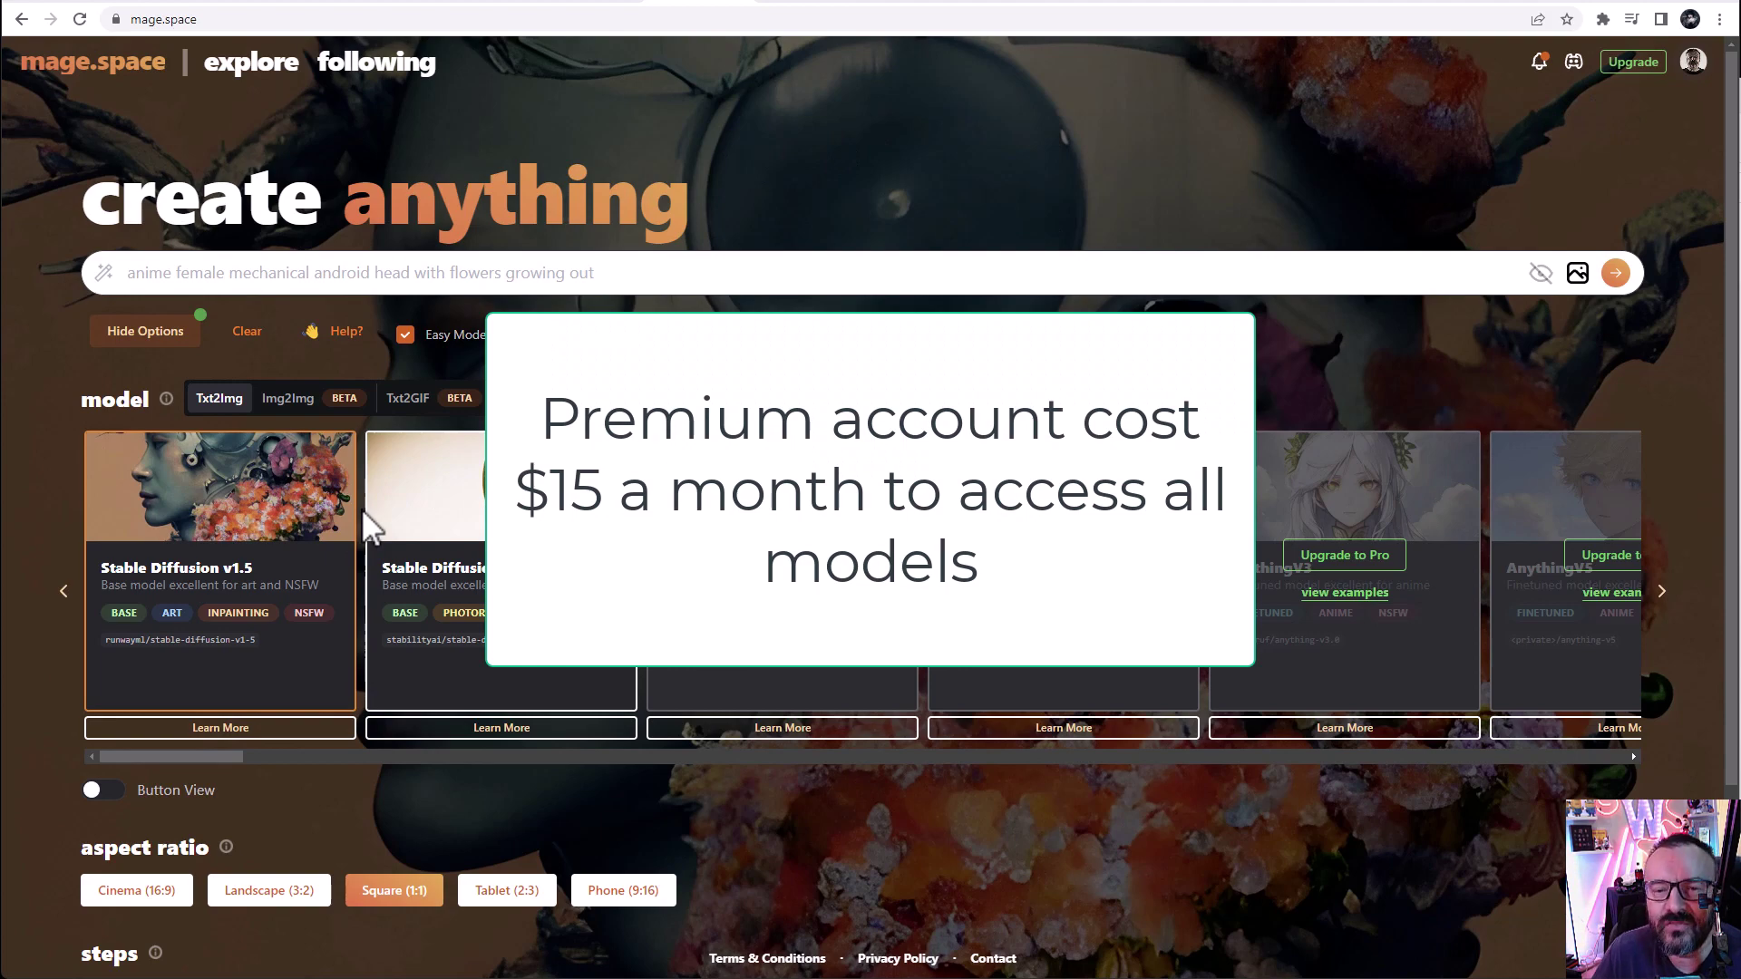
Step: Browse mage.space's Pro-only model carousel, then return to the 127.0.0.1:7860 web UI tab
drag(171, 757, 1608, 834)
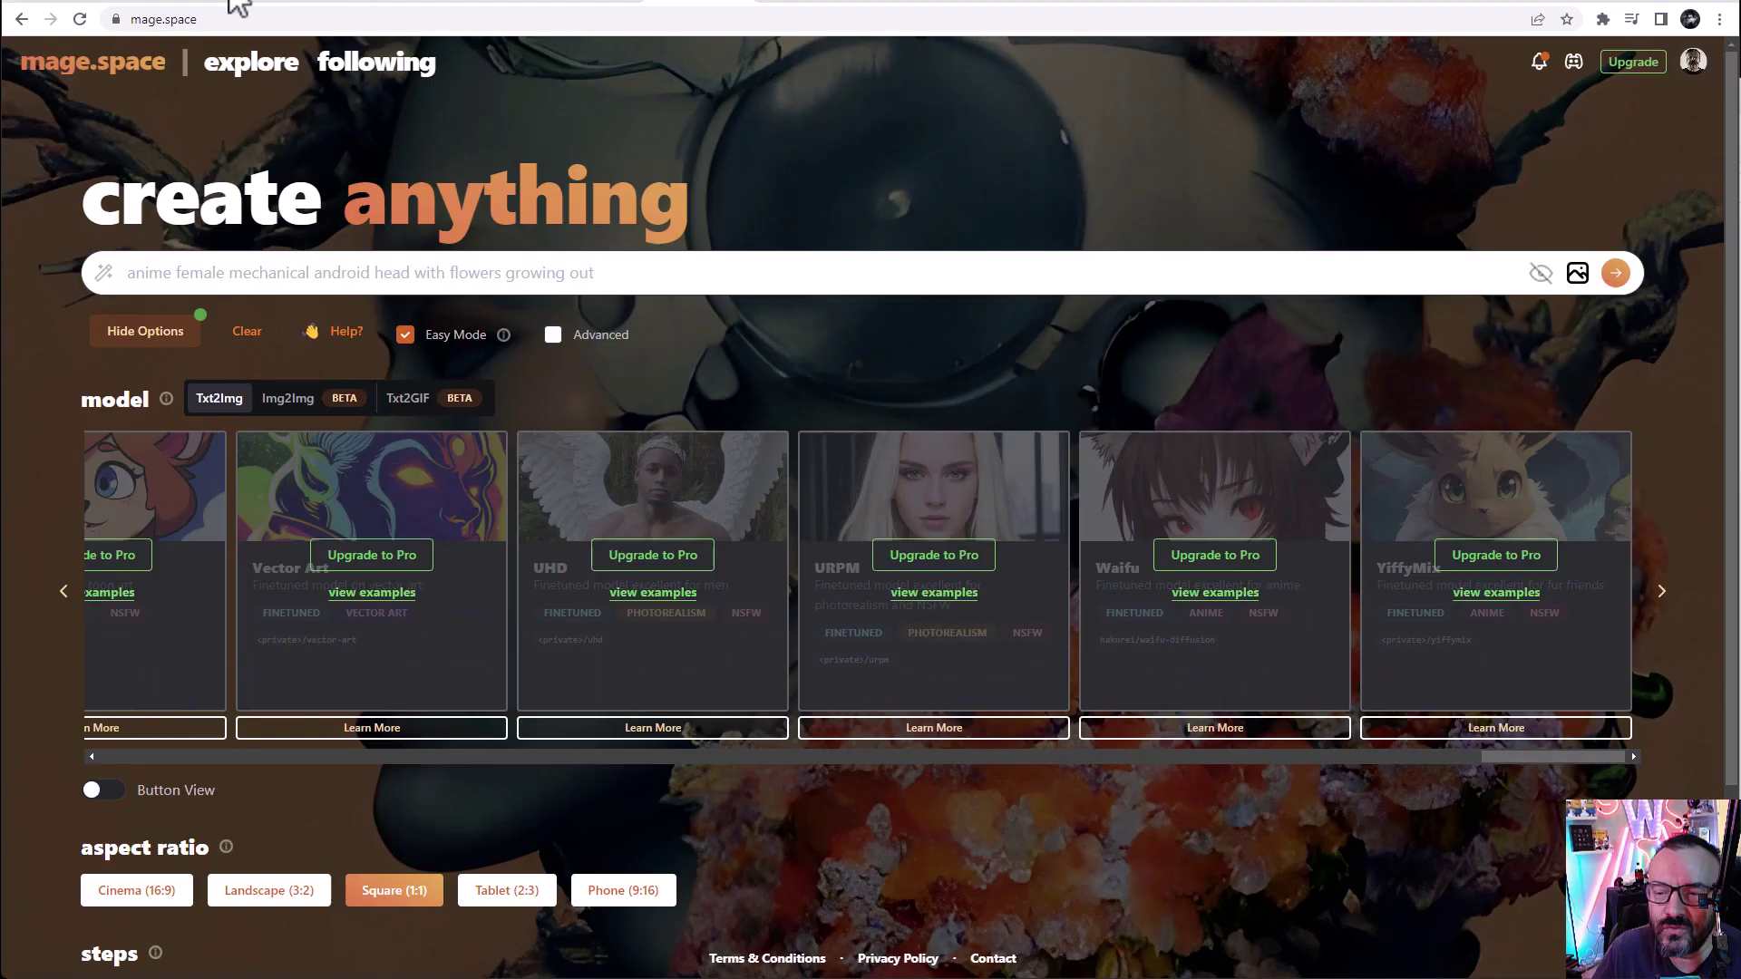
click(272, 5)
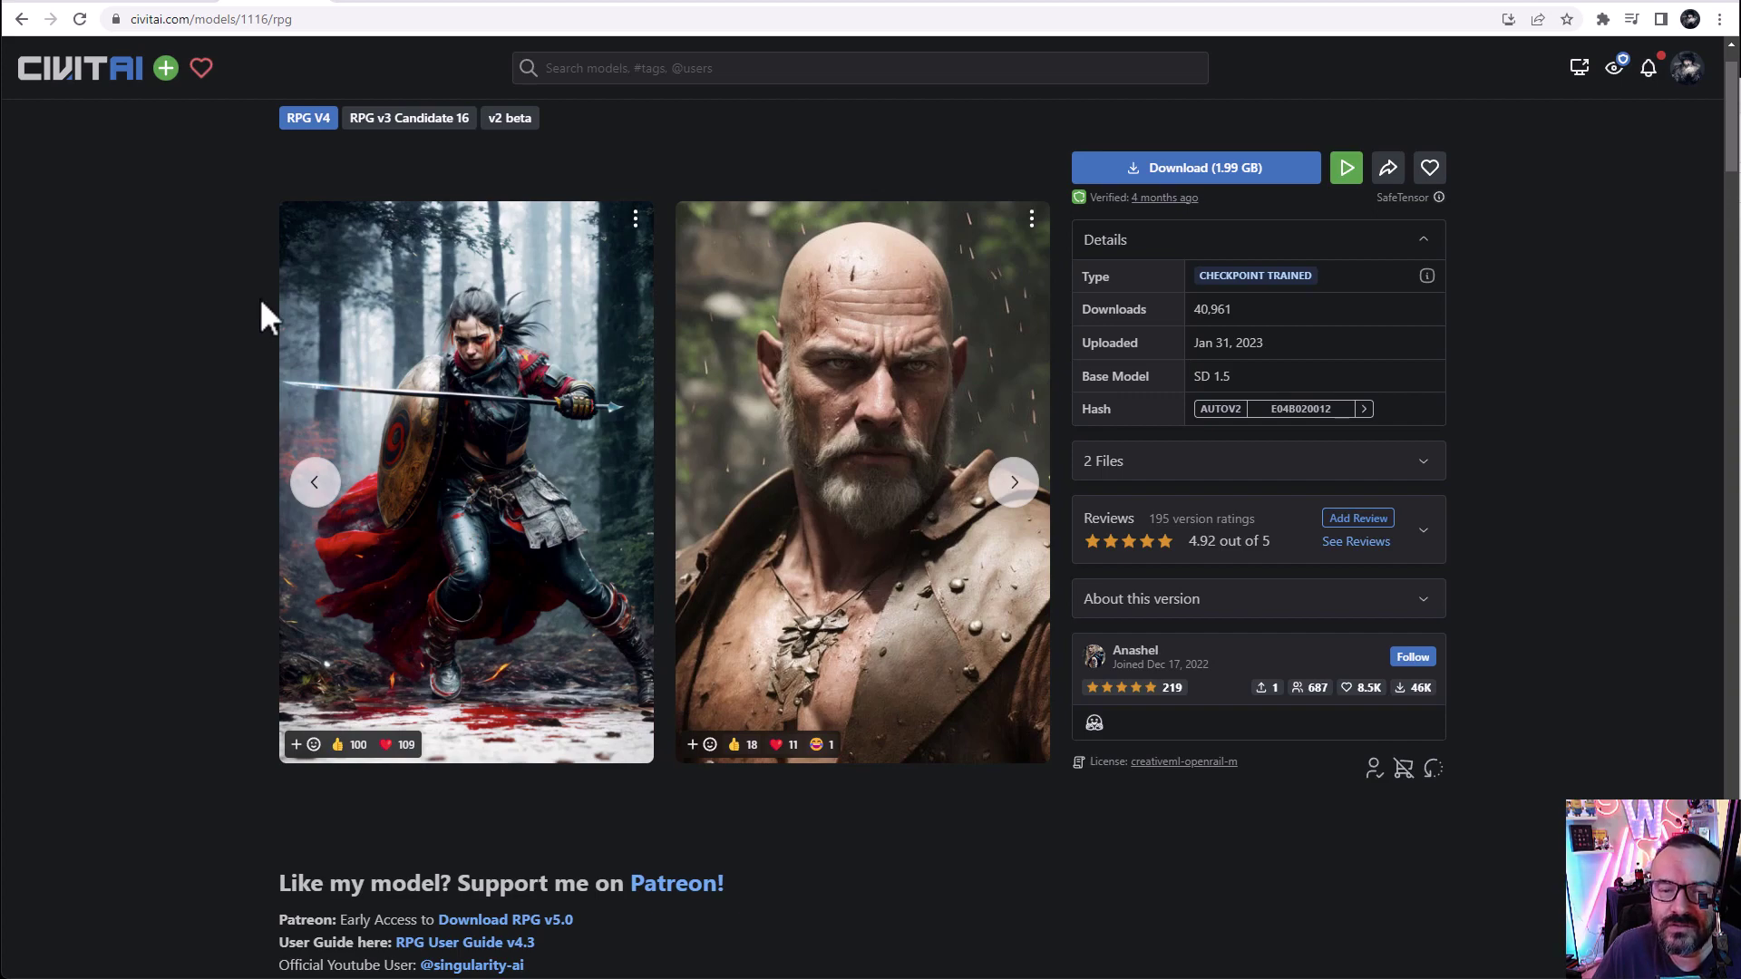
key(ctrl+Tab)
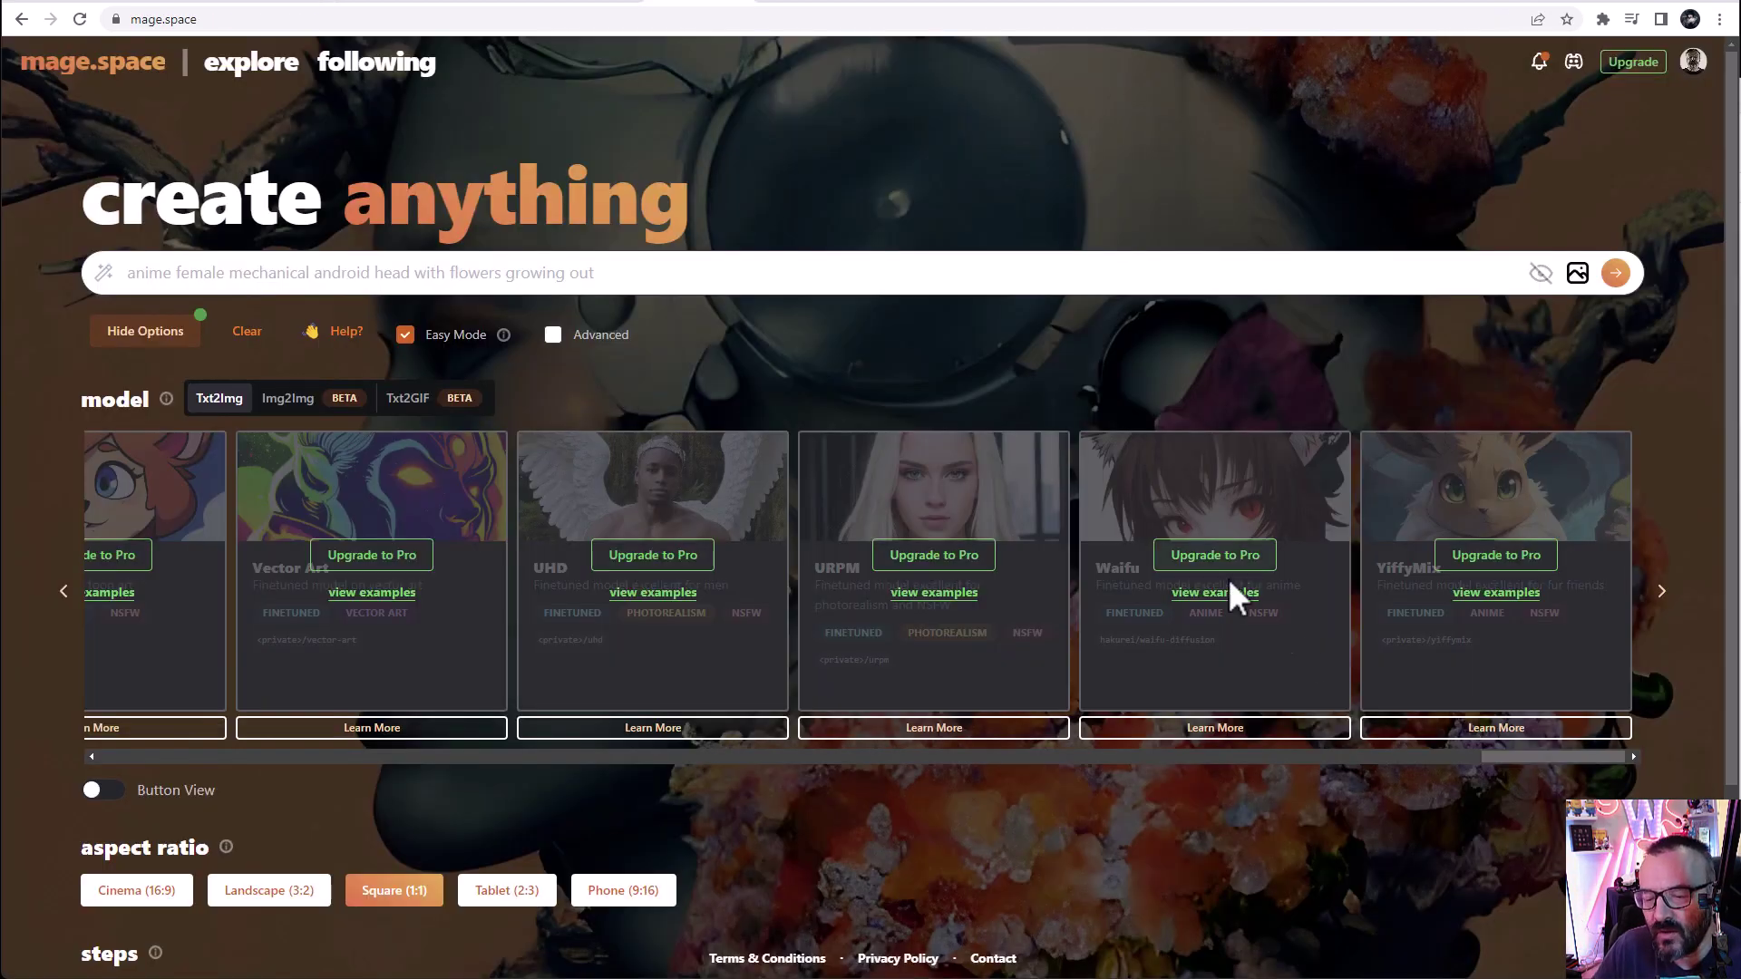
drag(1523, 758, 46, 765)
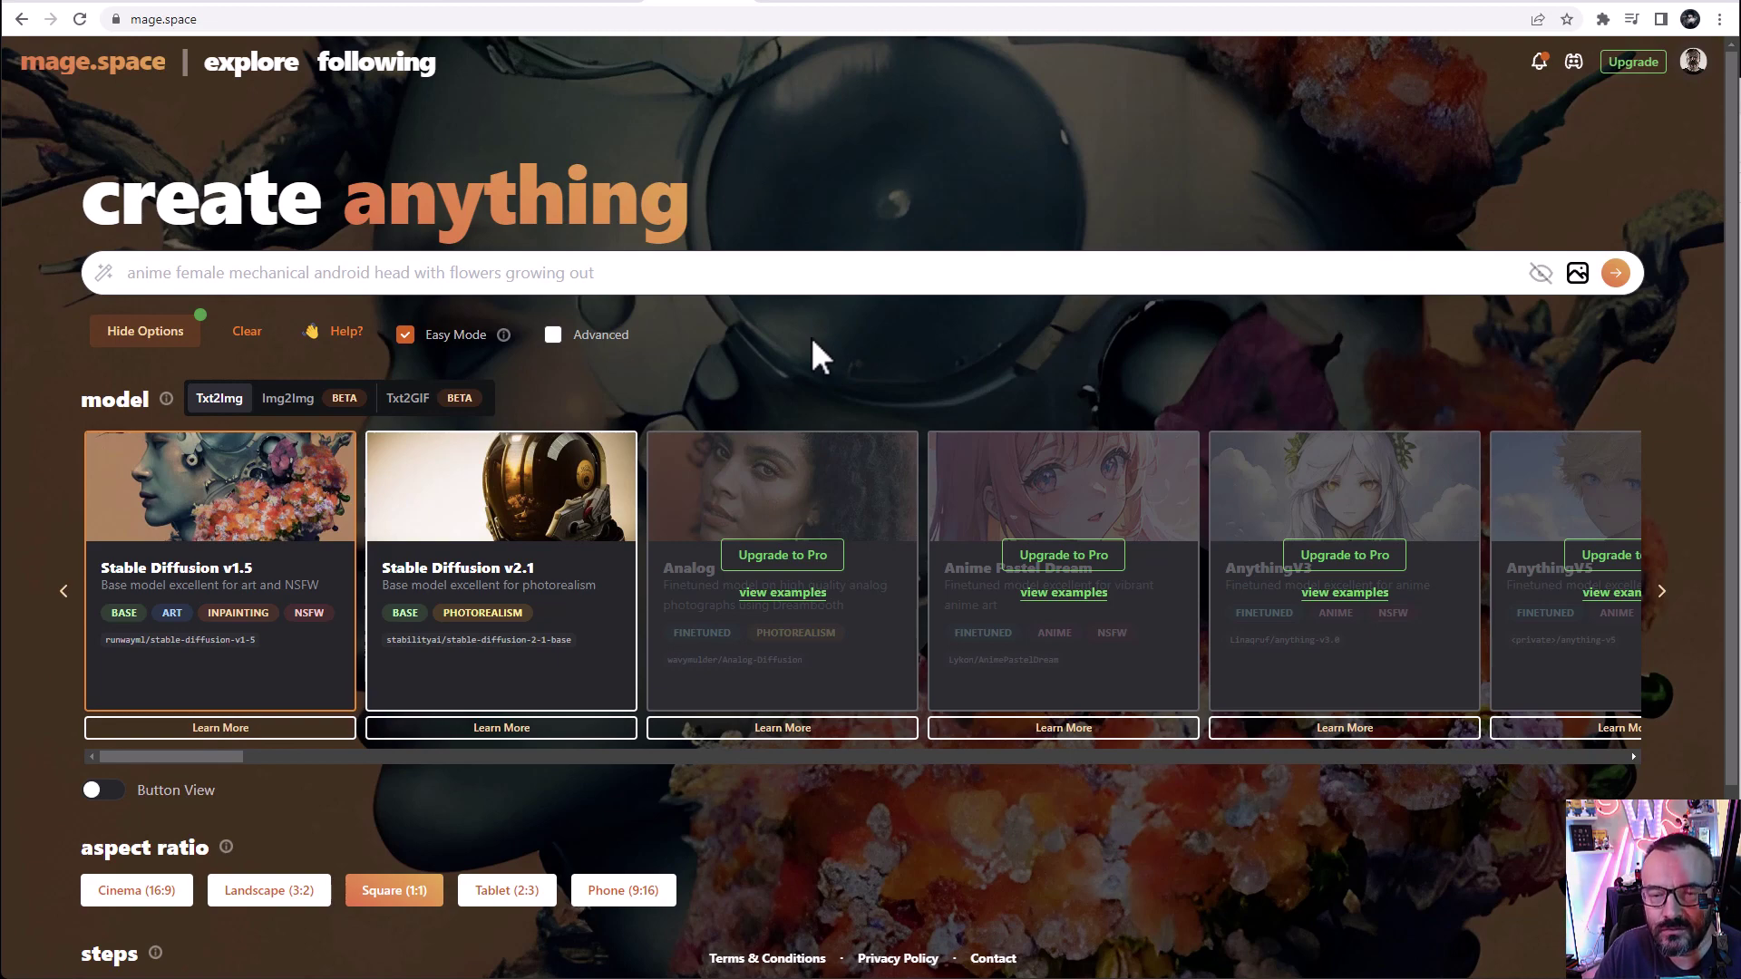
click(1431, 5)
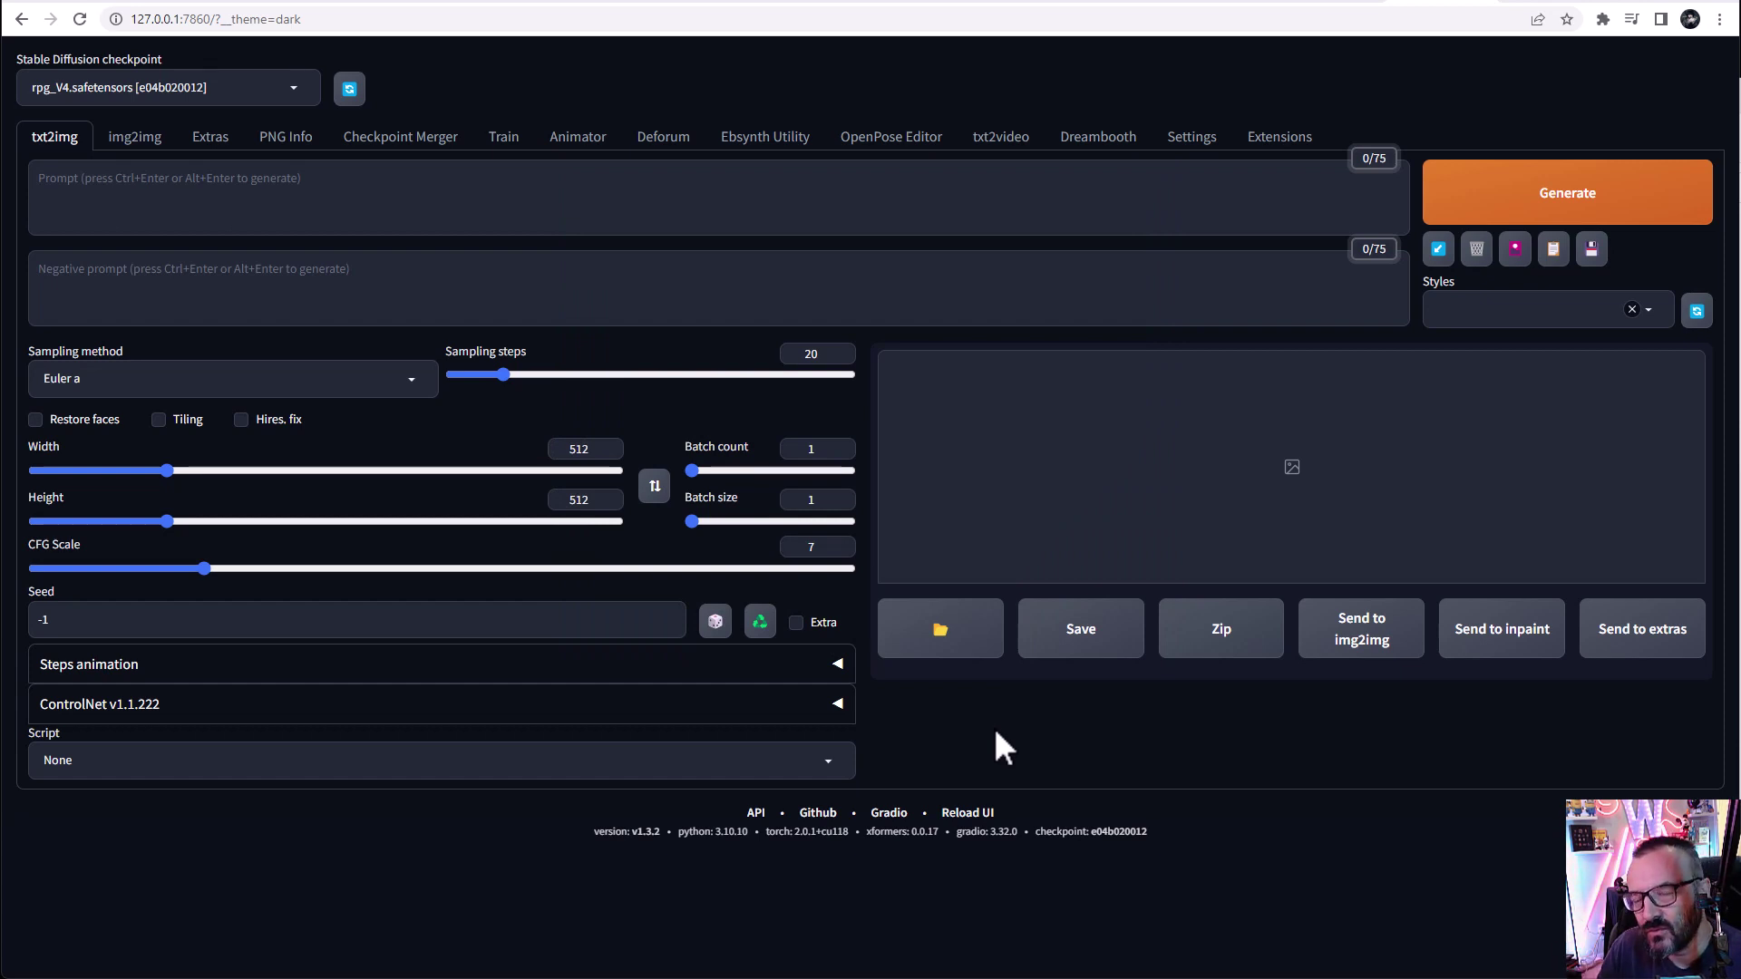
Step: Switch to the Significant-Gravitas/Auto-GPT GitHub repository tab
key(ctrl+Tab)
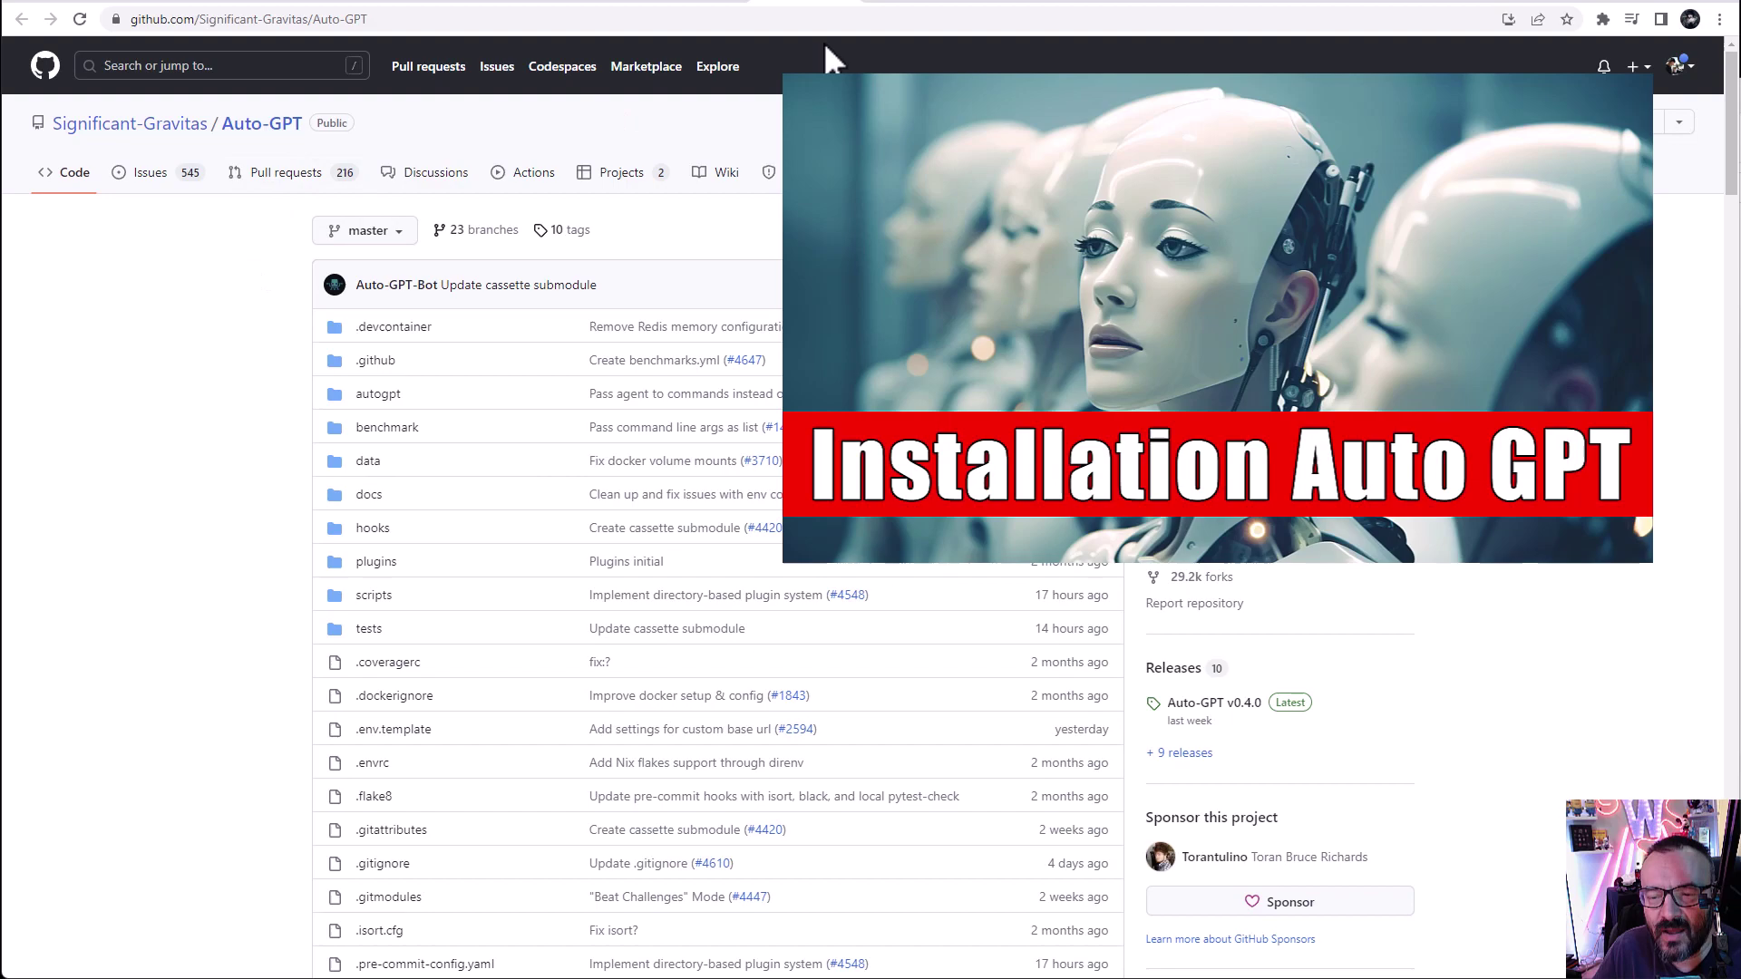
Step: Skim the Auto-GPT v0.2.1 changelog, then switch to Microsoft Learn's WSL install guide
click(906, 3)
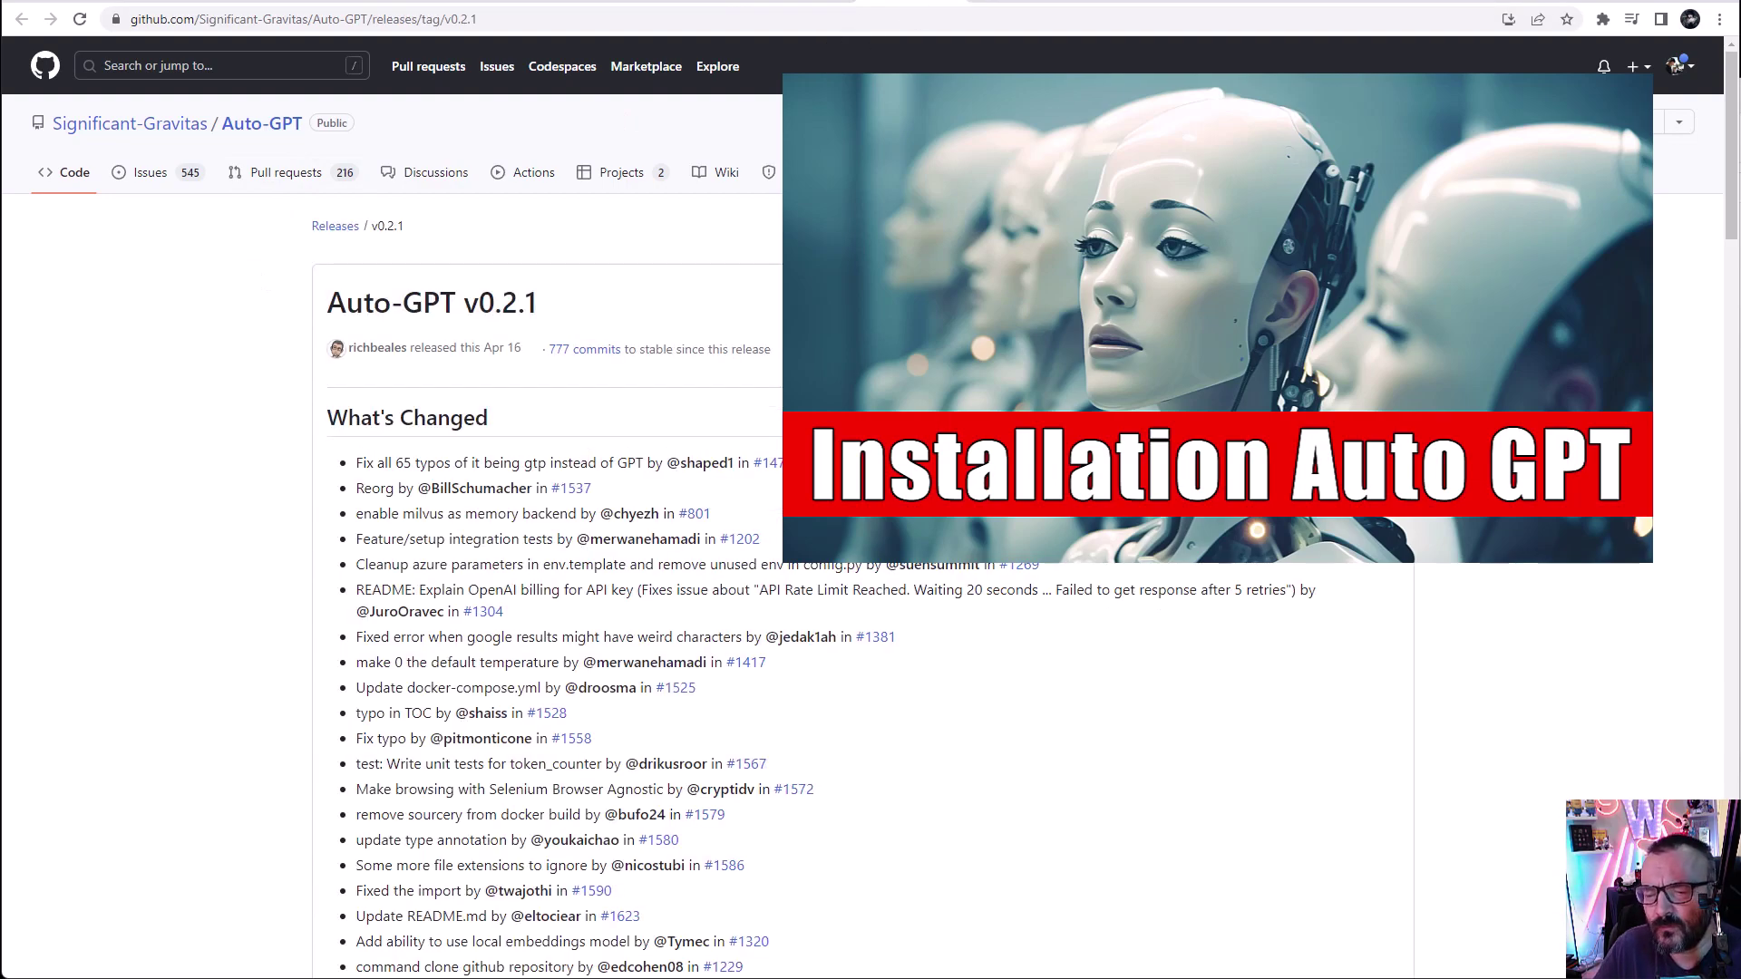
scroll(773, 422, down, 7)
scroll(772, 421, down, 1)
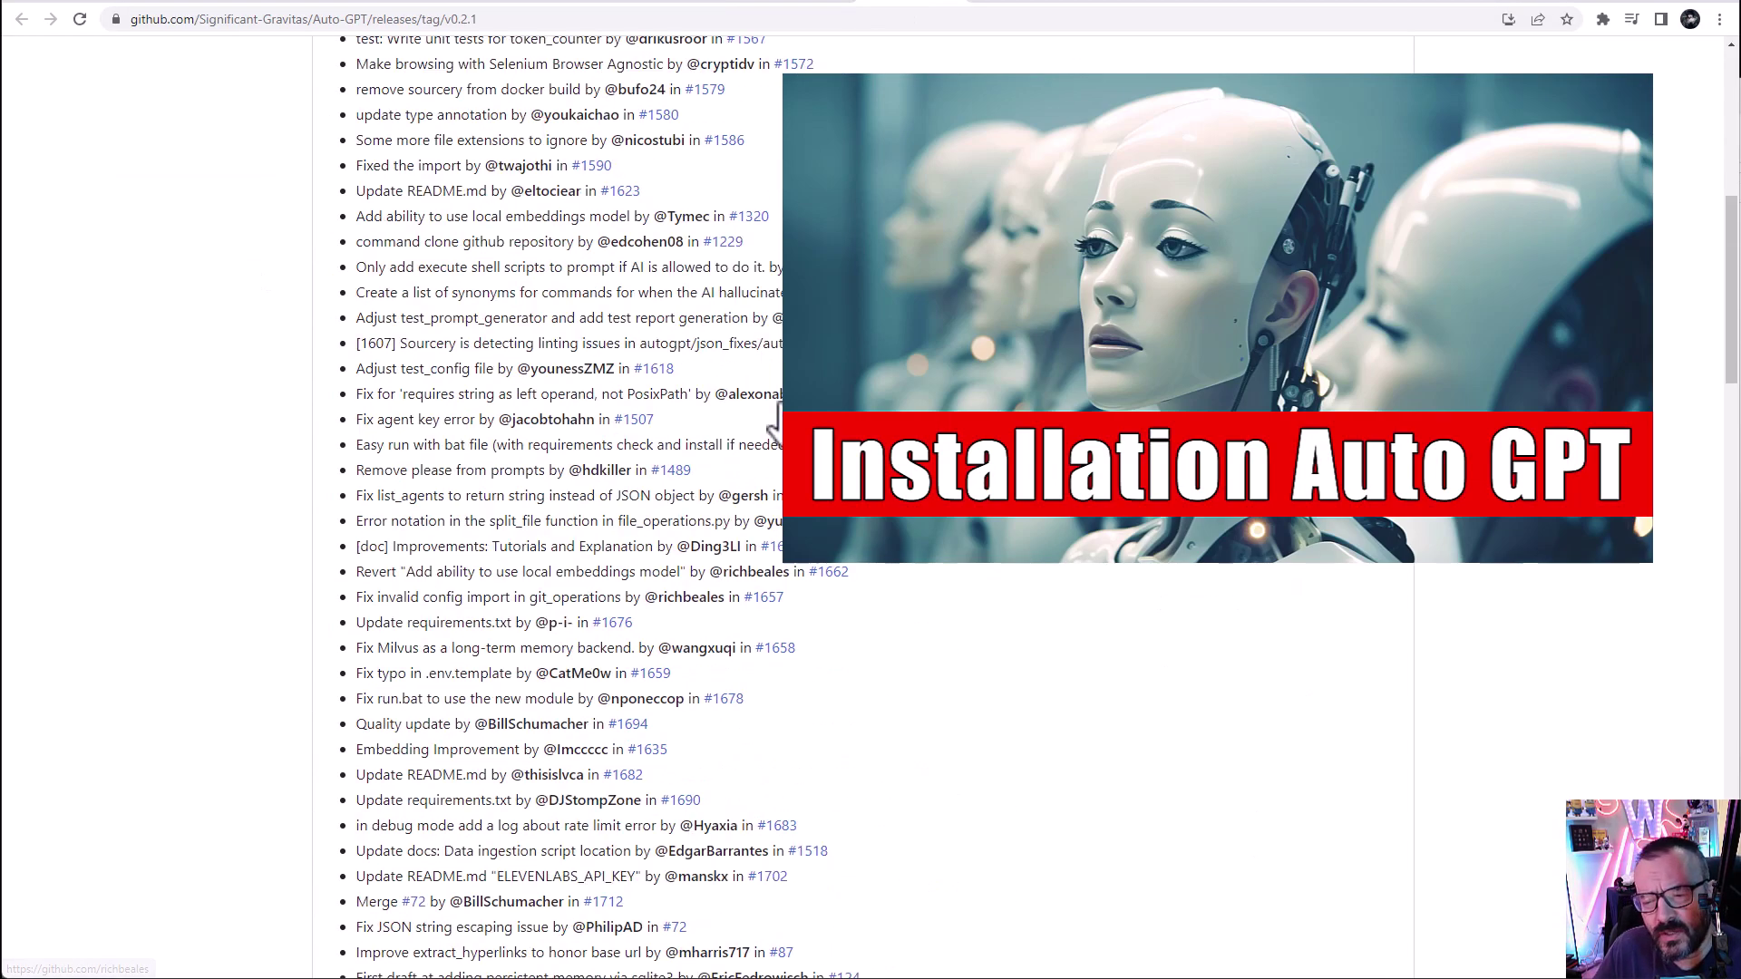
scroll(772, 422, up, 7)
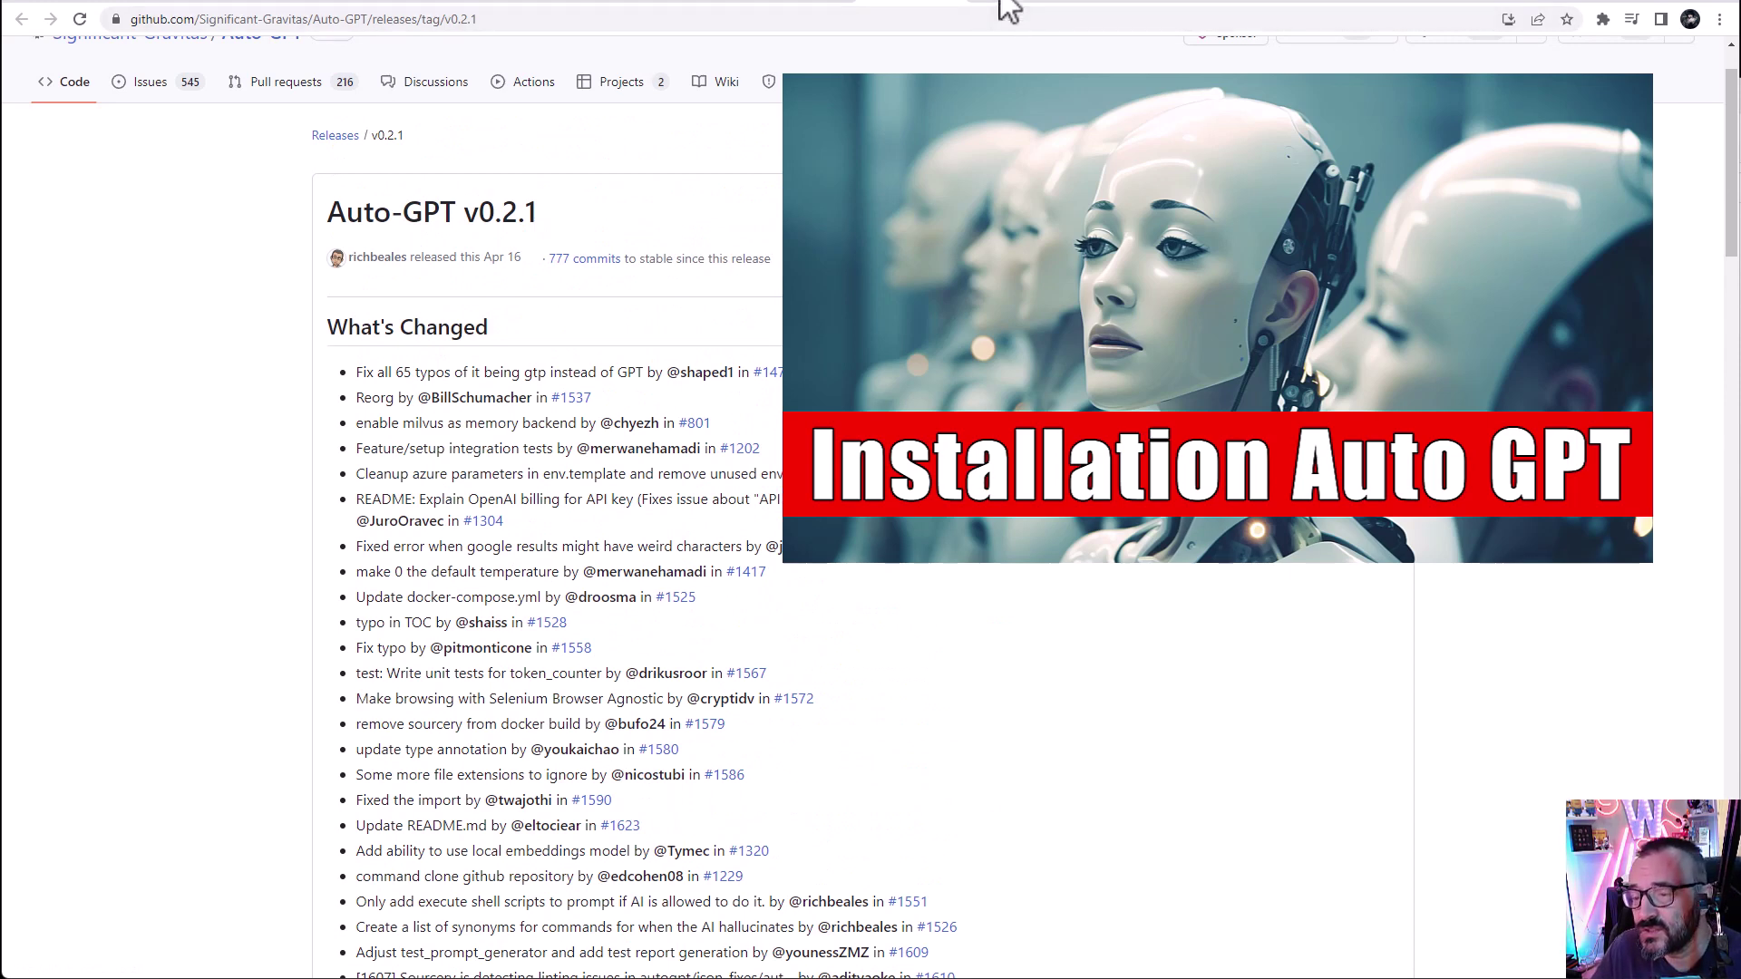
click(1010, 3)
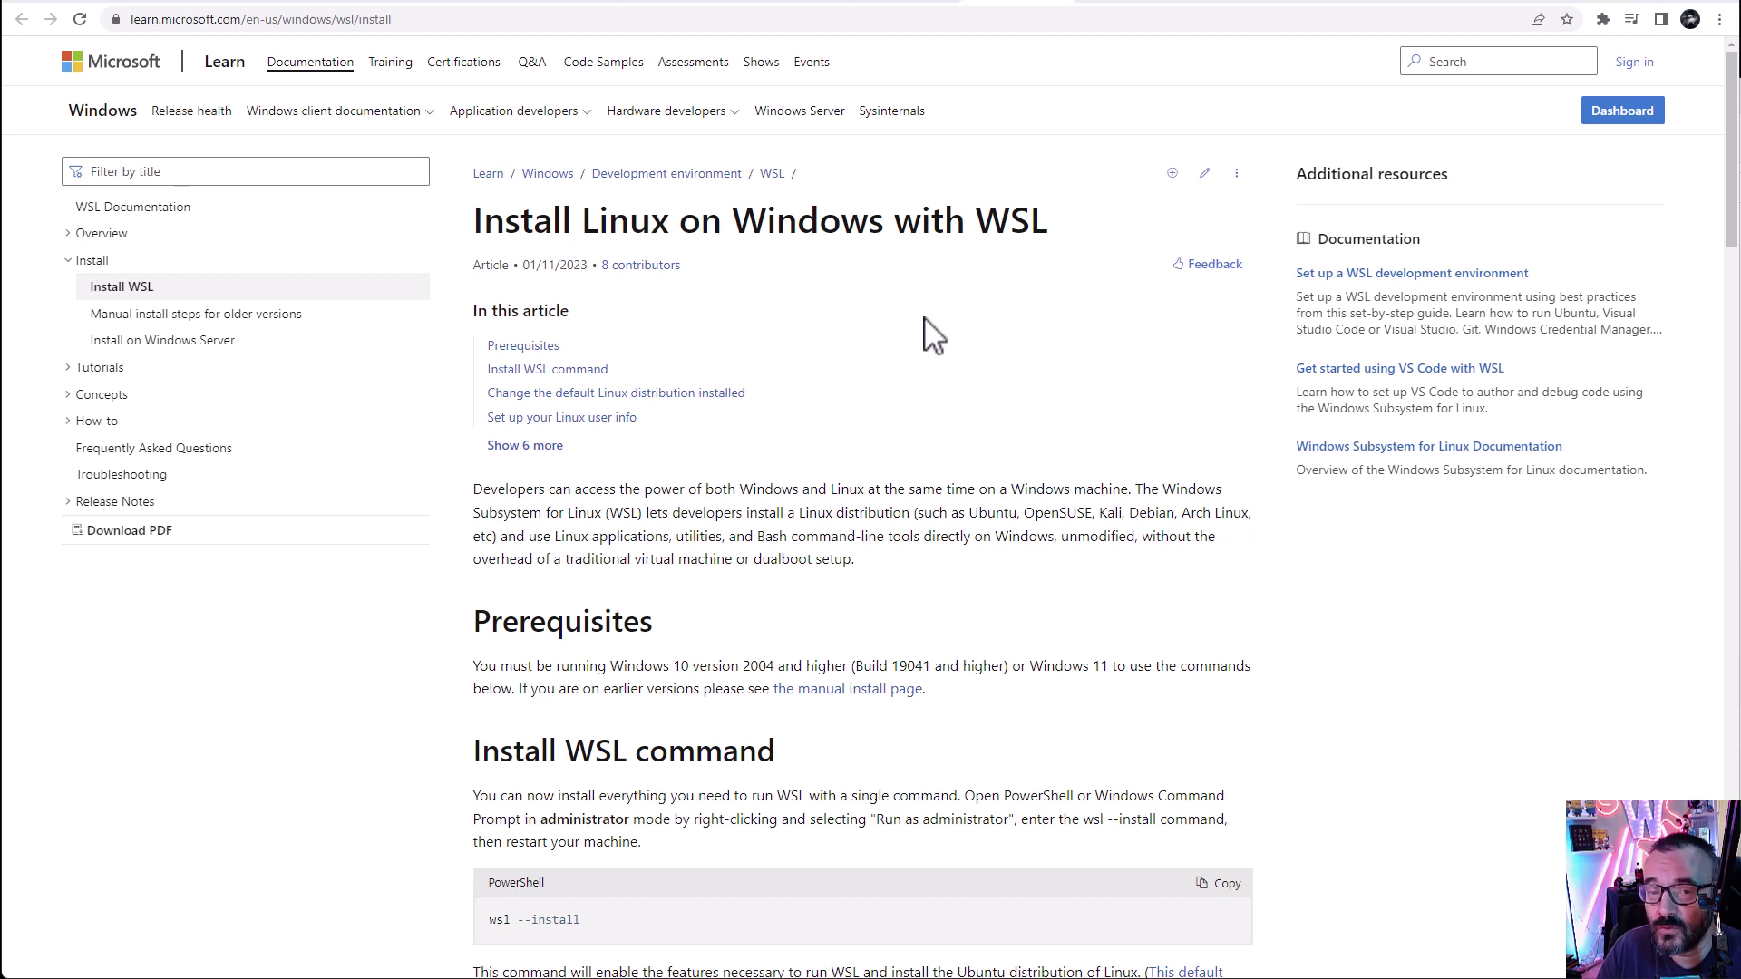
Step: Switch from the WSL article to the 127.0.0.1:7860 txt2img tab
key(ctrl+Tab)
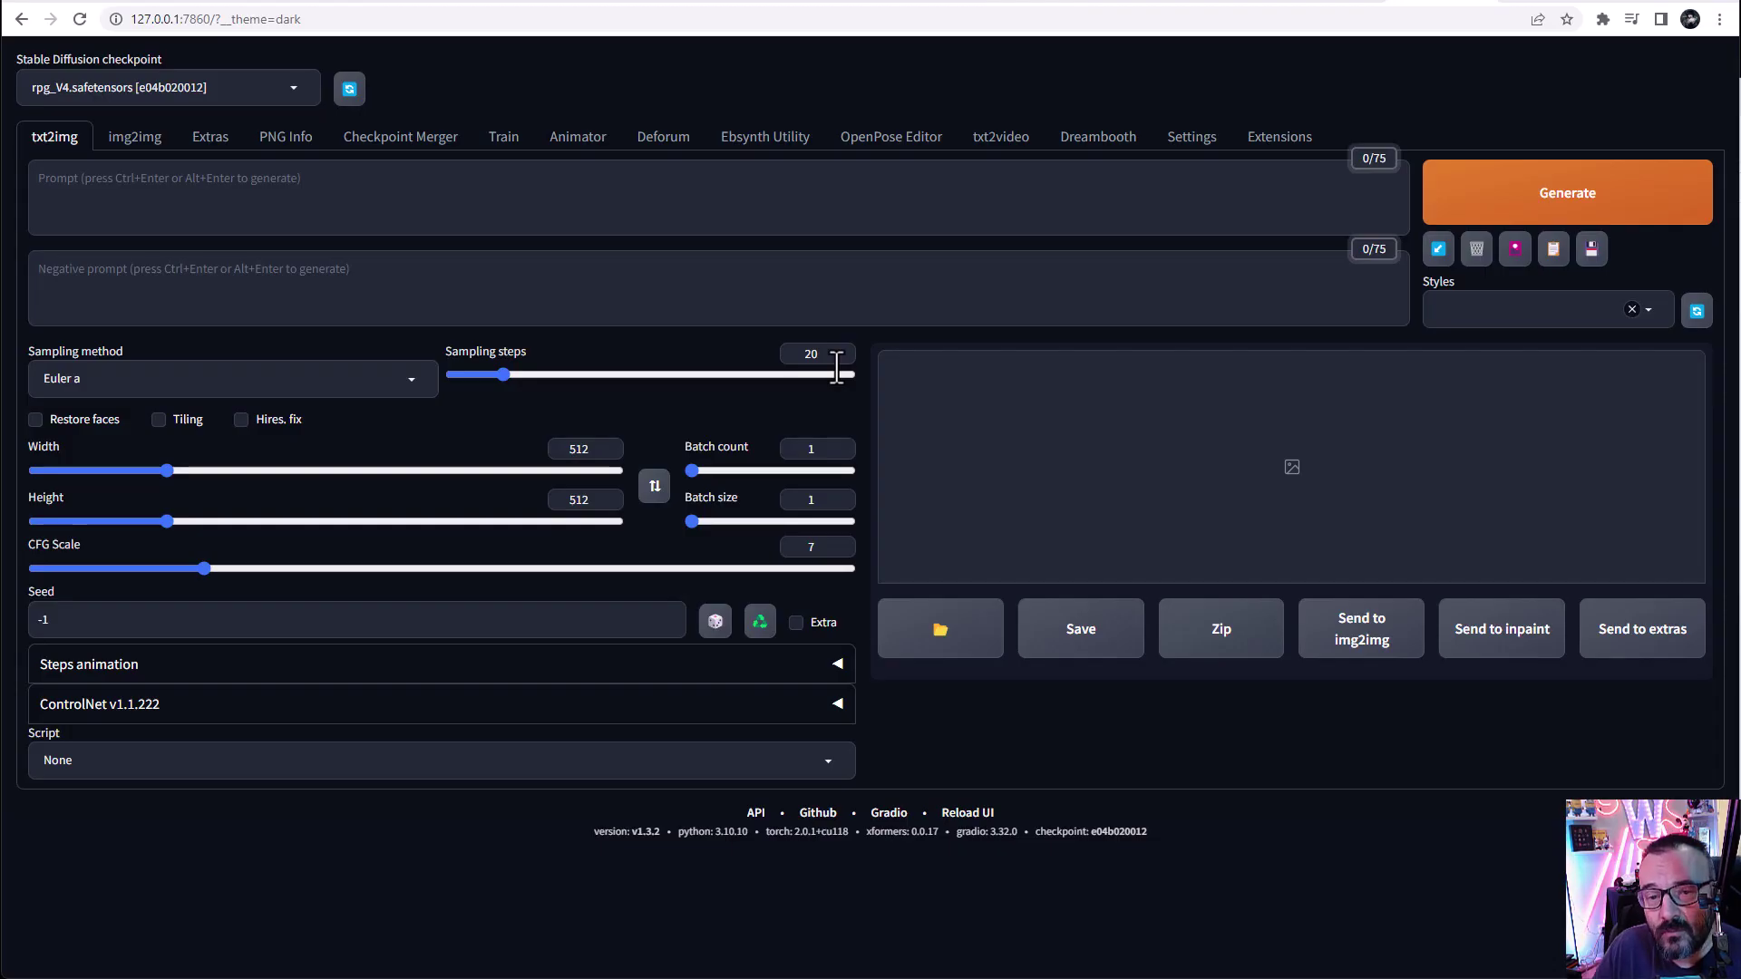